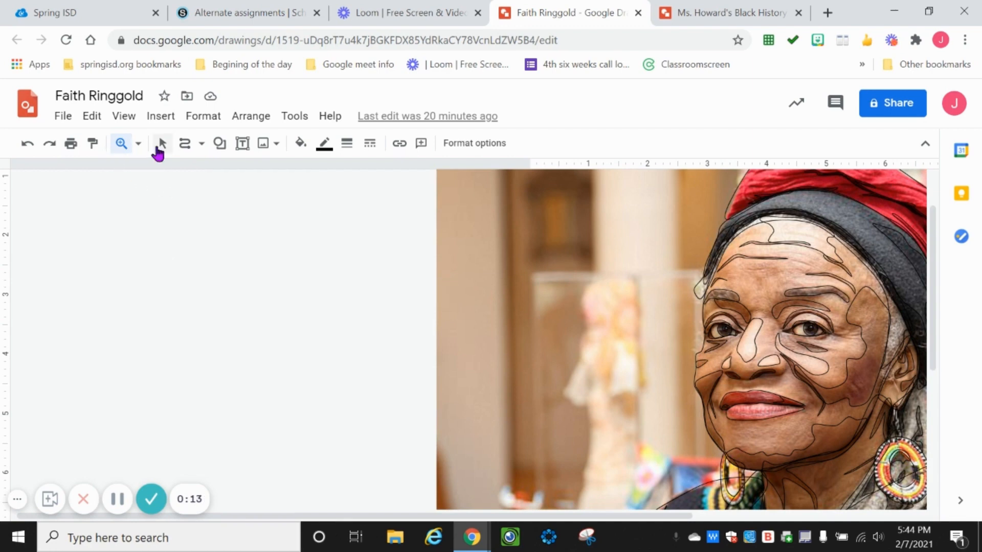
# Fill the traced face outline shape with the solid dark orange #b45f06
pyautogui.click(139, 144)
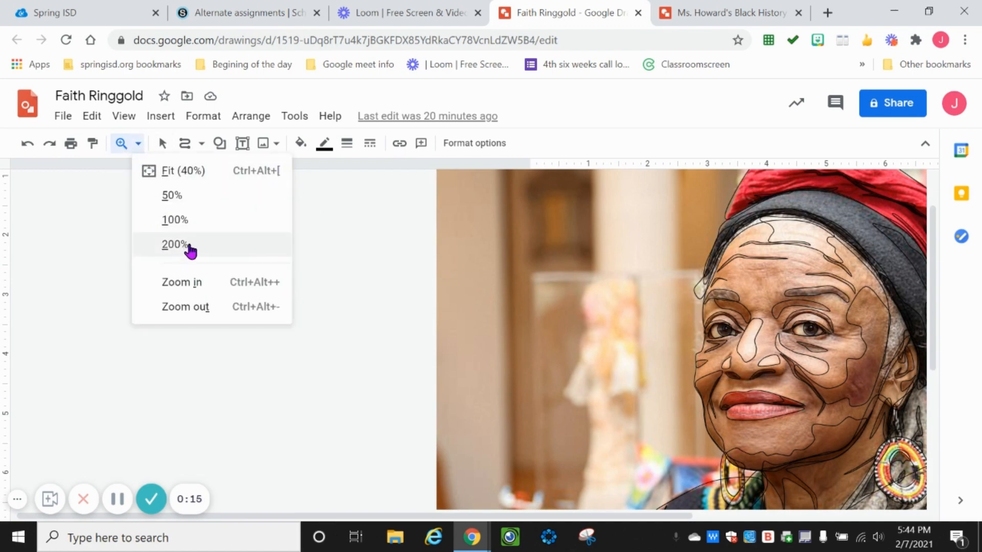
pyautogui.click(220, 306)
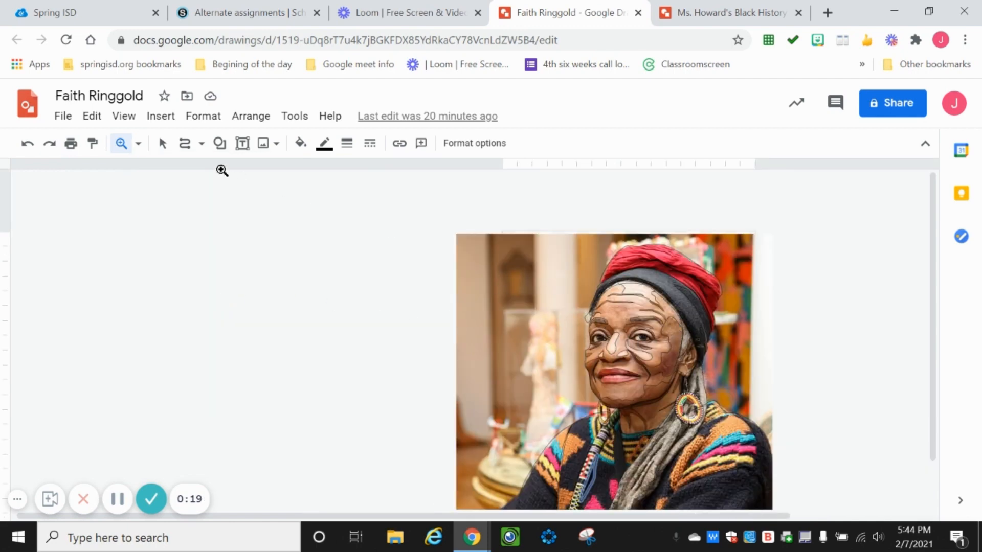
pyautogui.click(163, 144)
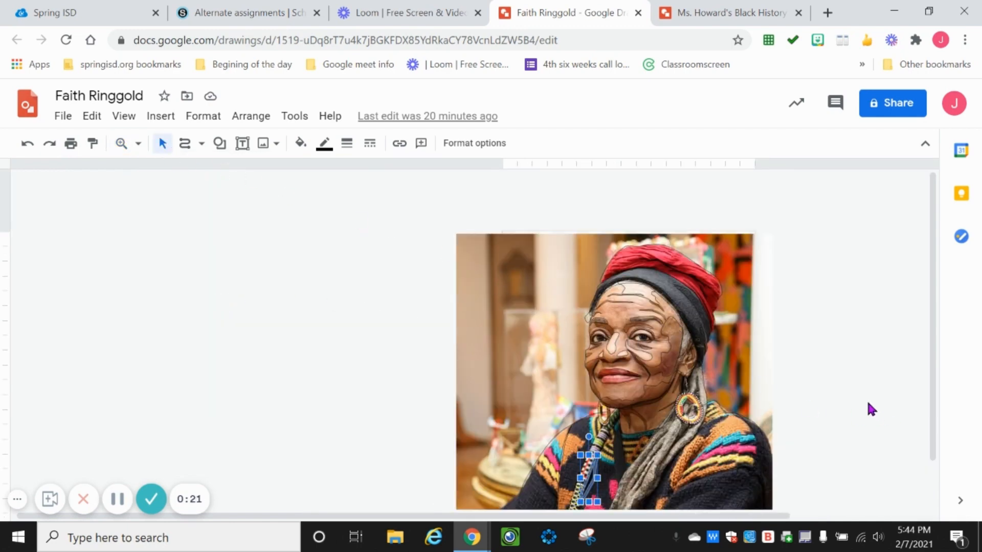
pyautogui.scroll(-1, 867, 409)
pyautogui.click(810, 385)
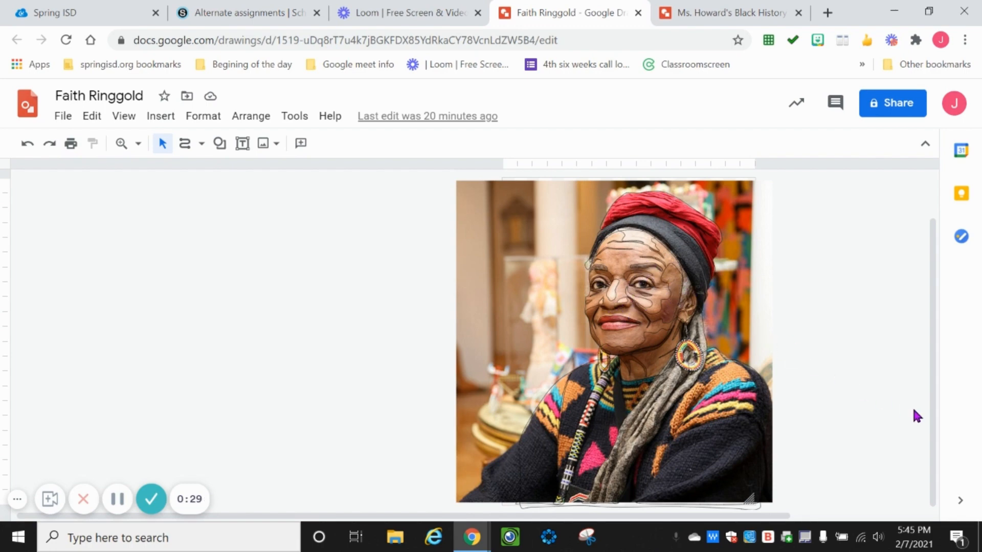
pyautogui.click(618, 261)
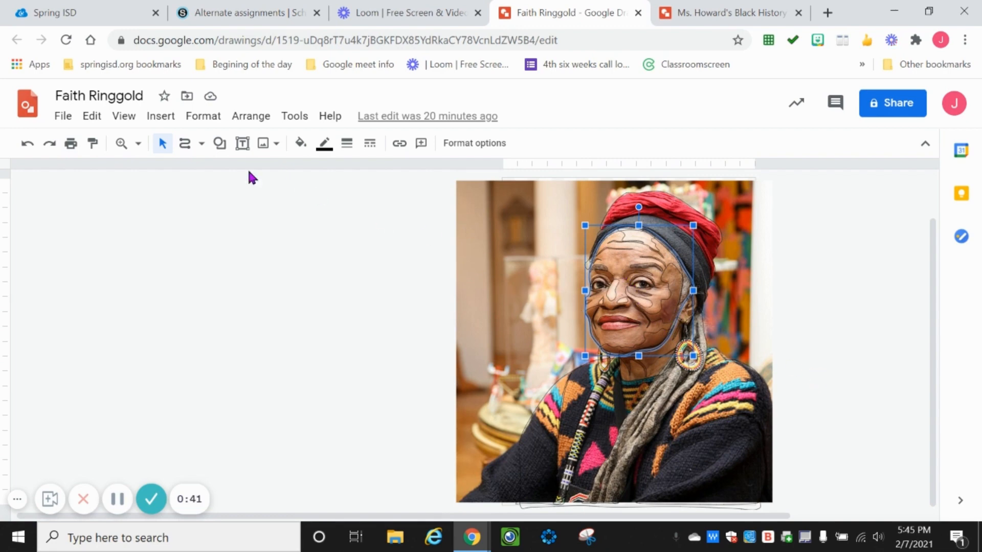
pyautogui.click(296, 152)
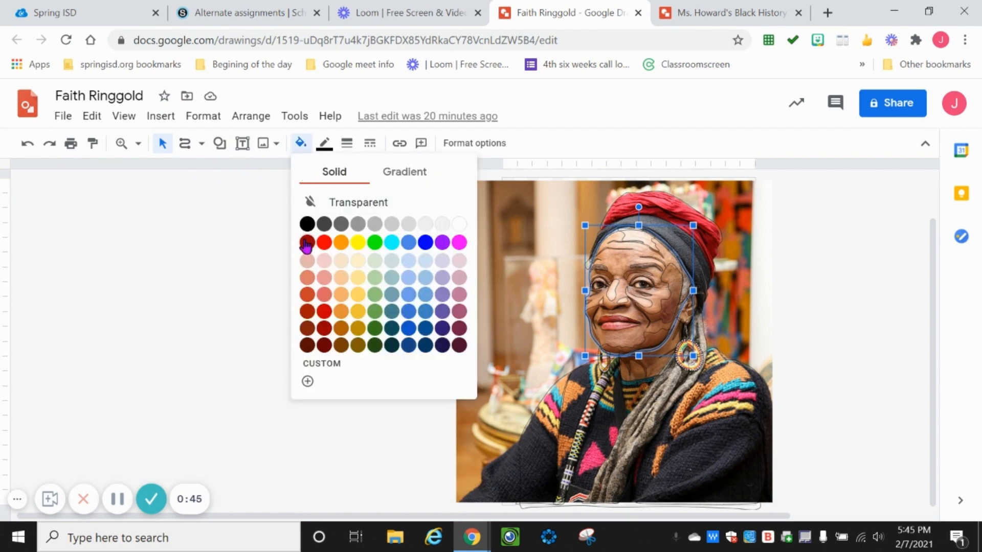
pyautogui.click(341, 330)
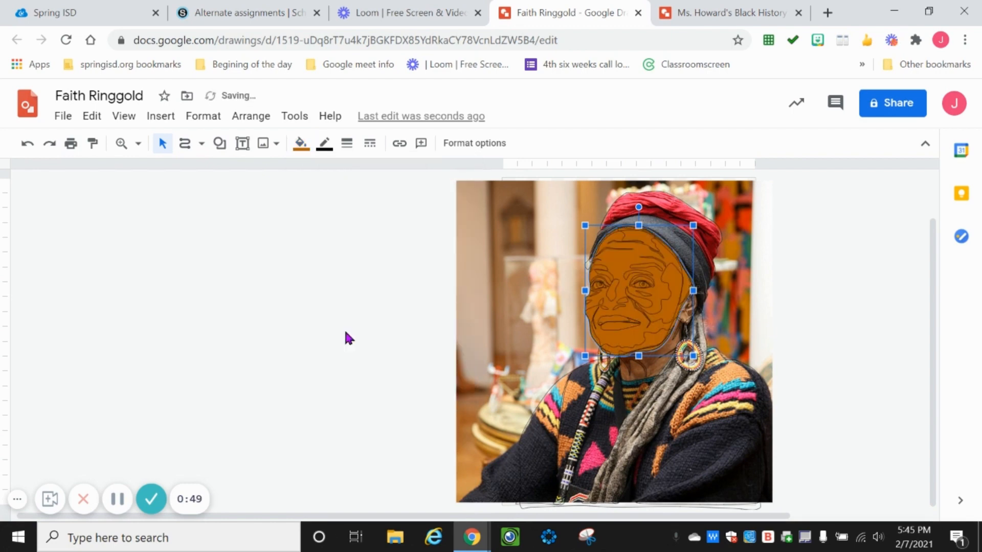
# Change the face shape's fill to the lighter custom brown #c99054
pyautogui.click(299, 145)
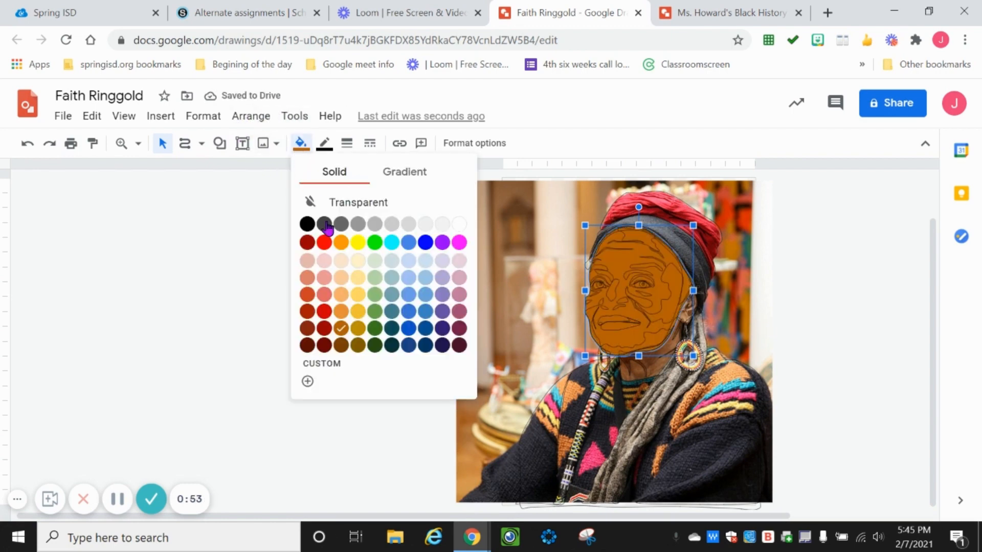
pyautogui.click(336, 369)
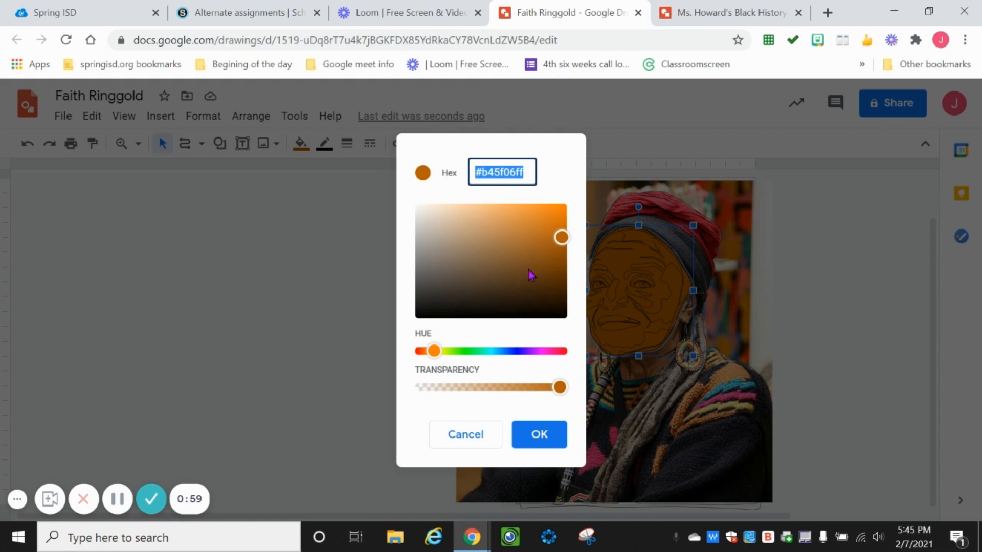
pyautogui.click(516, 244)
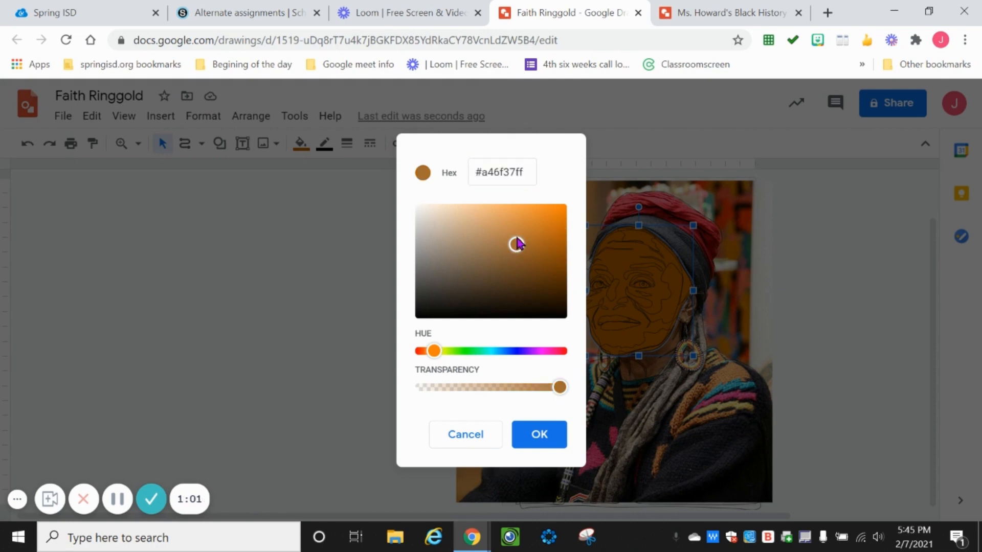
pyautogui.moveTo(516, 245)
pyautogui.mouseDown()
pyautogui.moveTo(515, 237)
pyautogui.moveTo(532, 233)
pyautogui.moveTo(505, 235)
pyautogui.mouseUp()
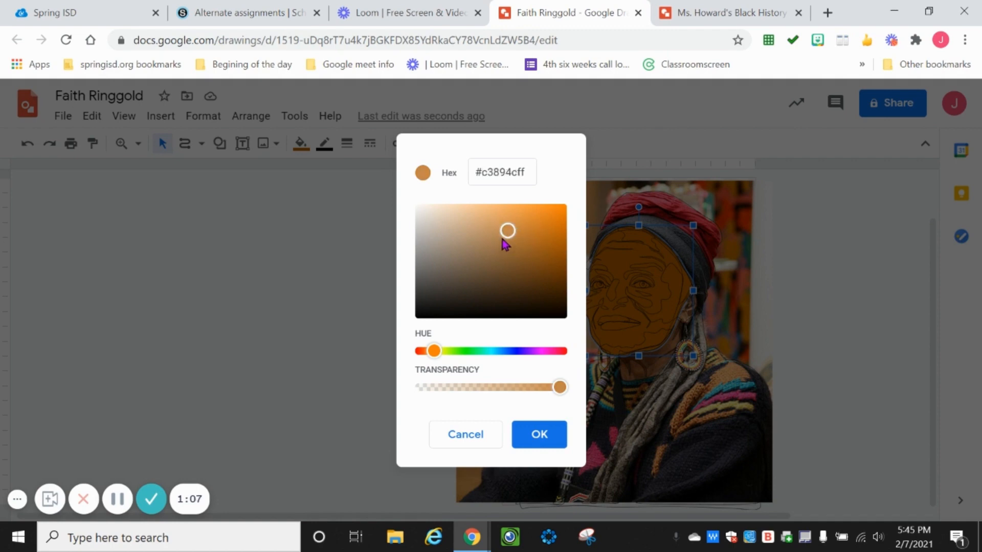
pyautogui.click(502, 237)
pyautogui.click(503, 228)
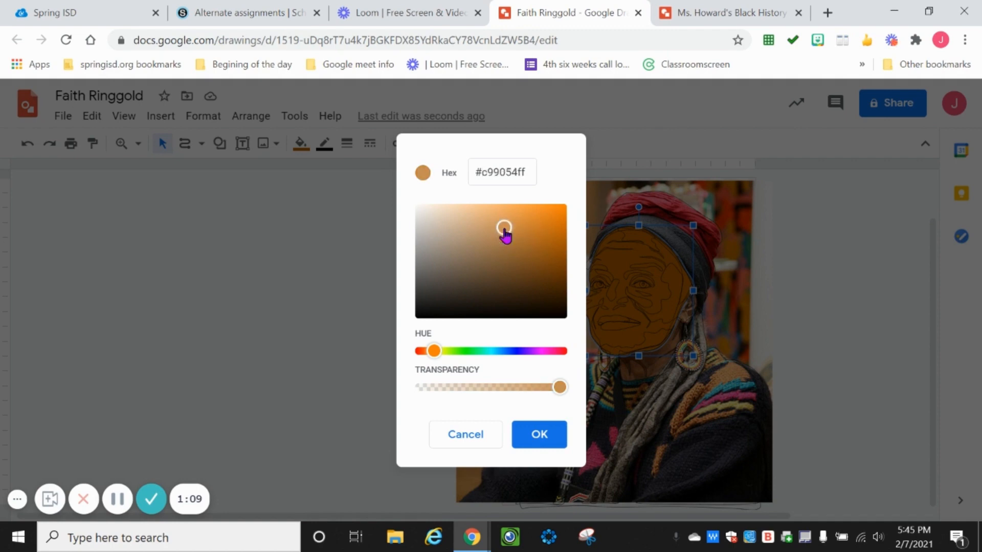
pyautogui.click(538, 435)
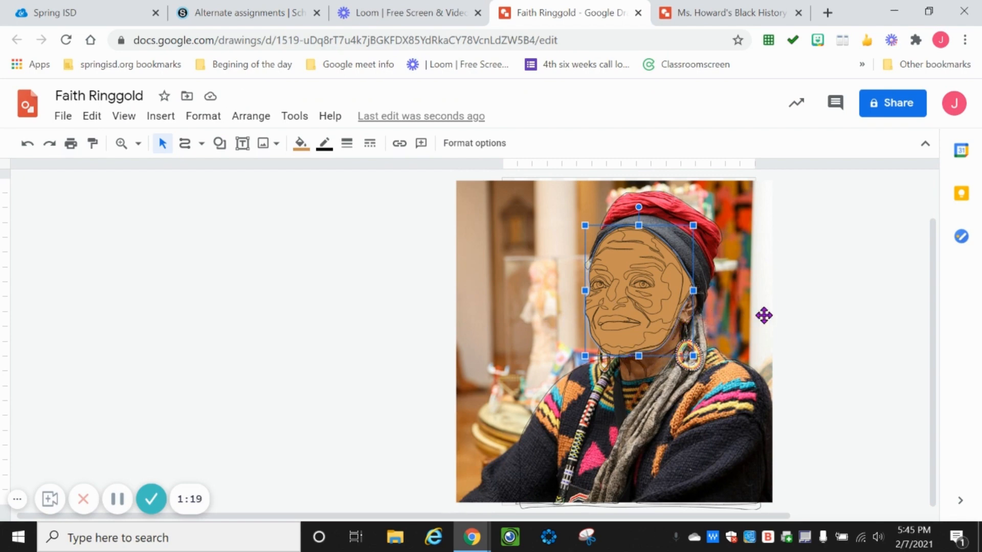
# Select the forehead highlight, the nose-bridge highlight and the two small highlight shapes beside the nostrils together
pyautogui.moveTo(931, 397); pyautogui.dragTo(935, 390)
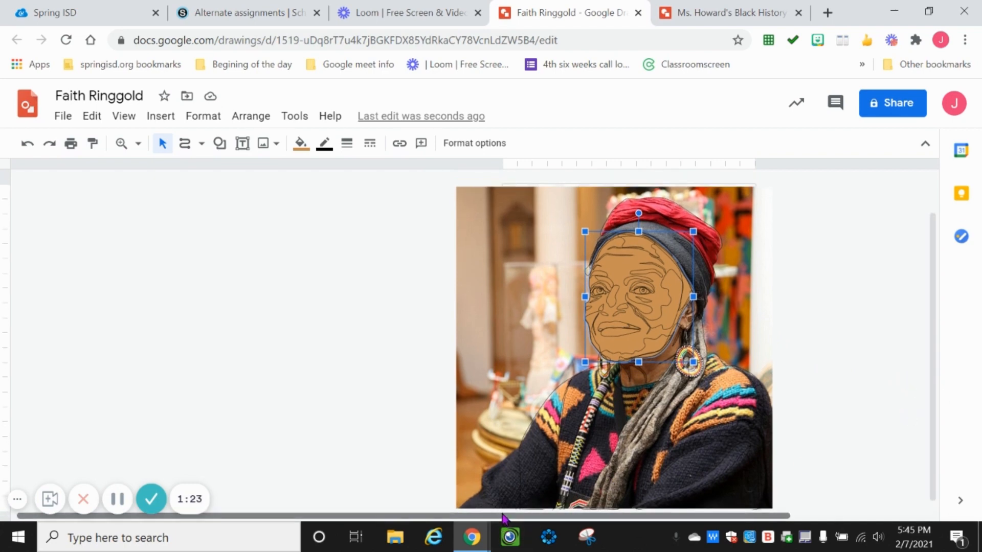
pyautogui.moveTo(501, 516); pyautogui.dragTo(663, 516)
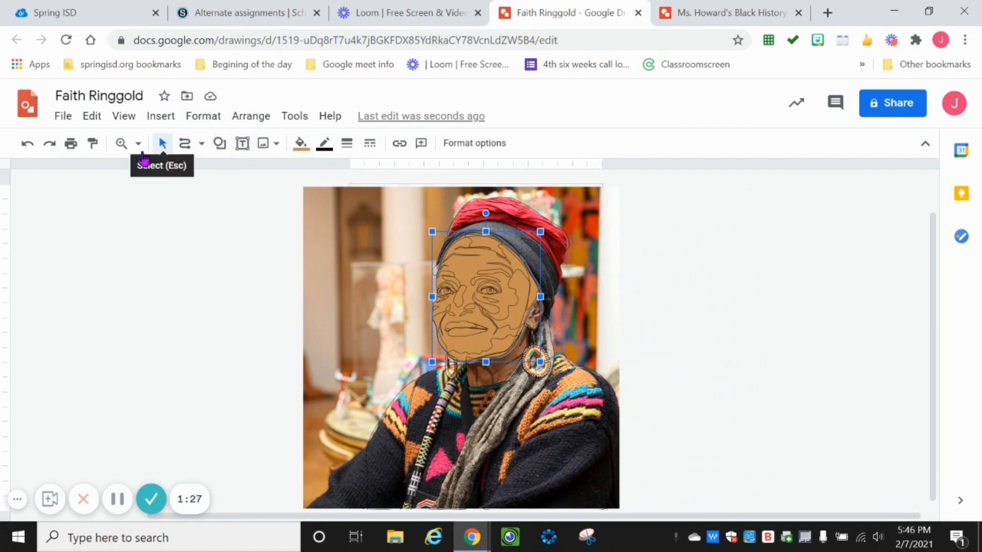
pyautogui.click(121, 143)
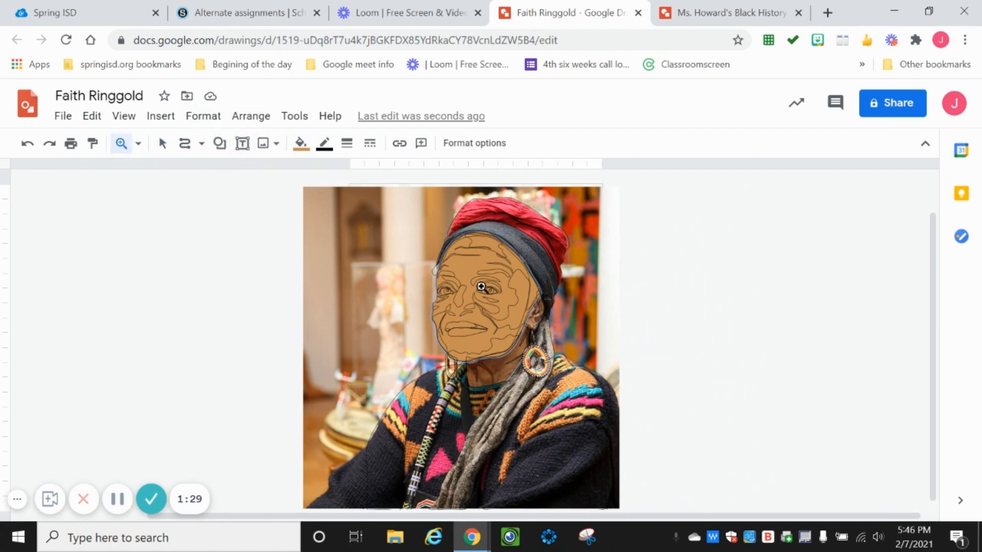
pyautogui.click(480, 286)
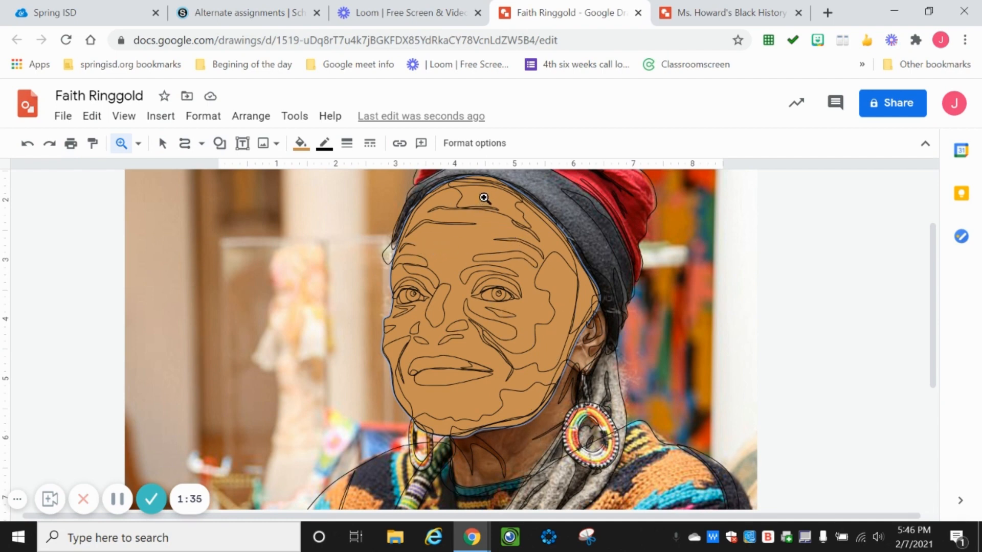
pyautogui.click(162, 144)
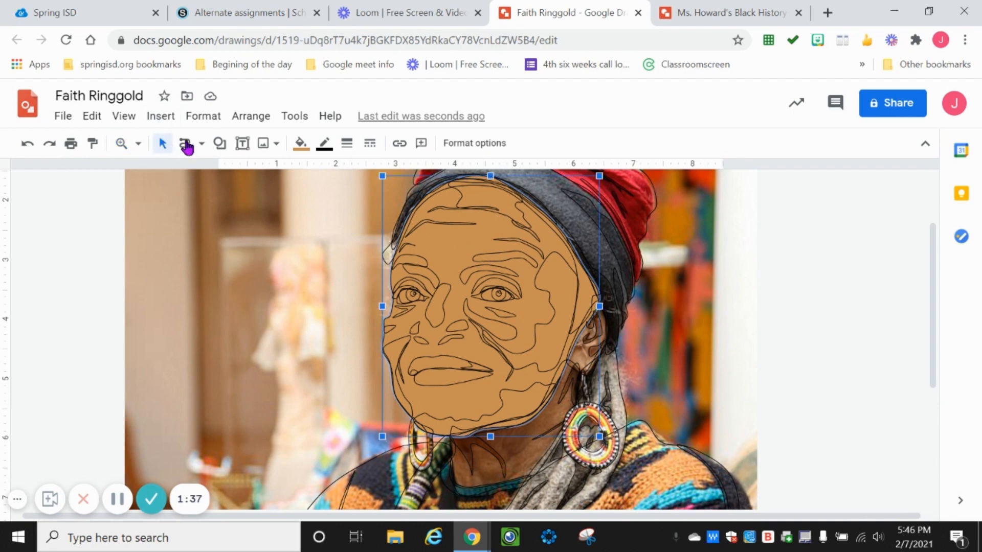
pyautogui.click(485, 196)
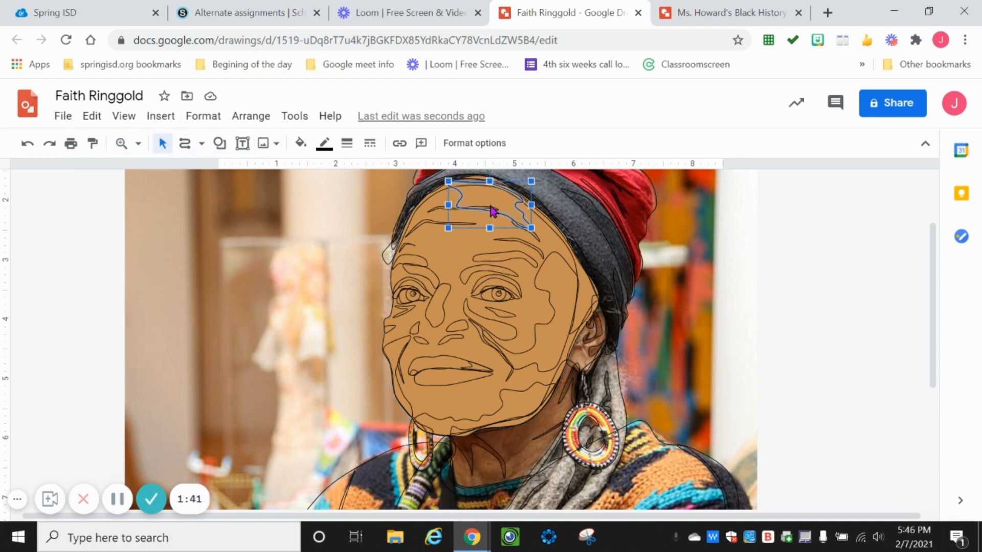
pyautogui.keyDown('shift'); pyautogui.click(436, 303); pyautogui.keyUp('shift')
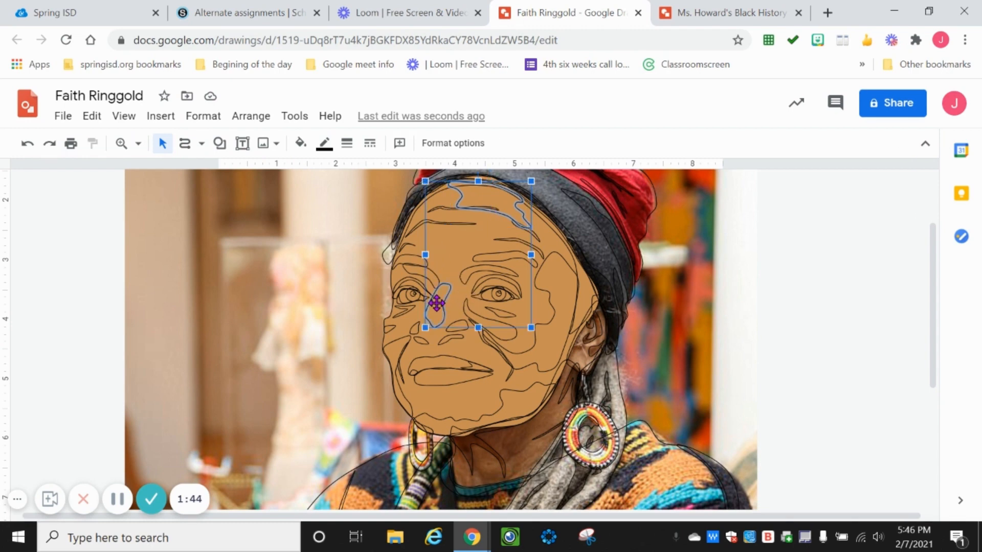
pyautogui.keyDown('shift'); pyautogui.click(461, 329); pyautogui.keyUp('shift')
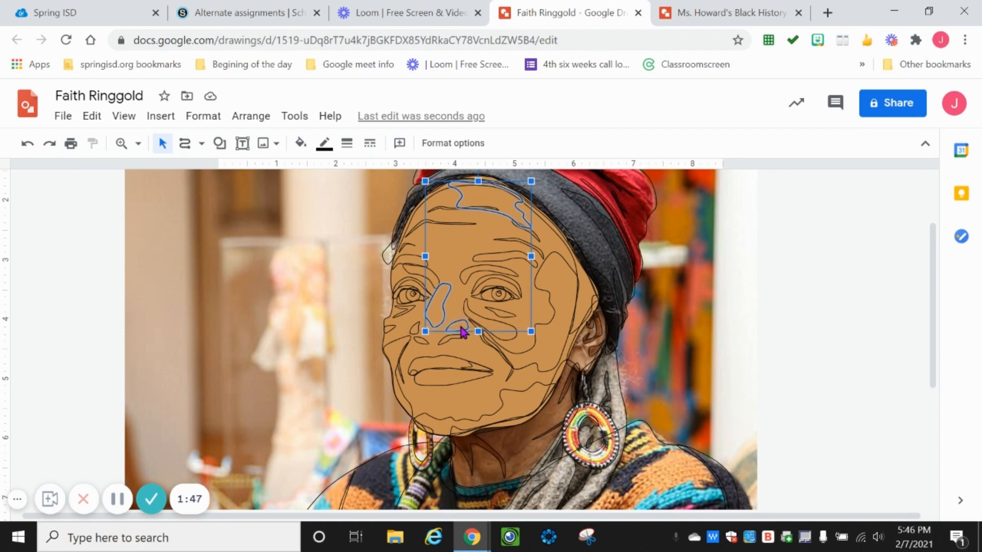
pyautogui.keyDown('shift'); pyautogui.click(414, 328); pyautogui.keyUp('shift')
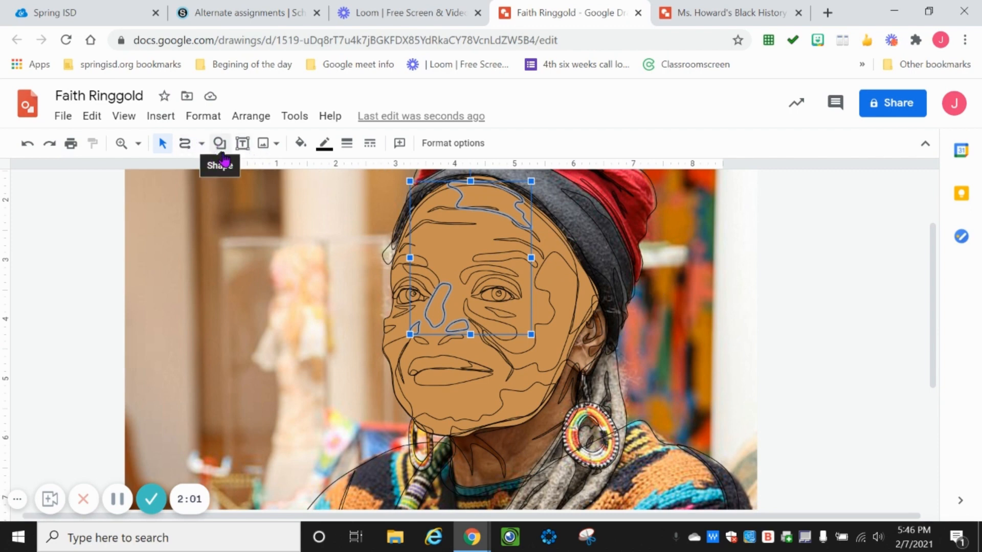
pyautogui.click(300, 143)
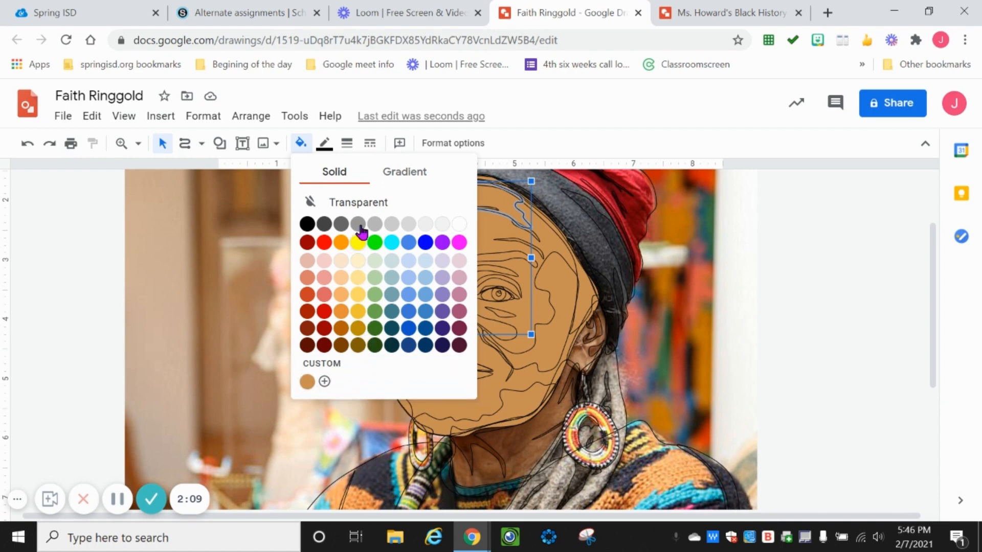
pyautogui.click(339, 366)
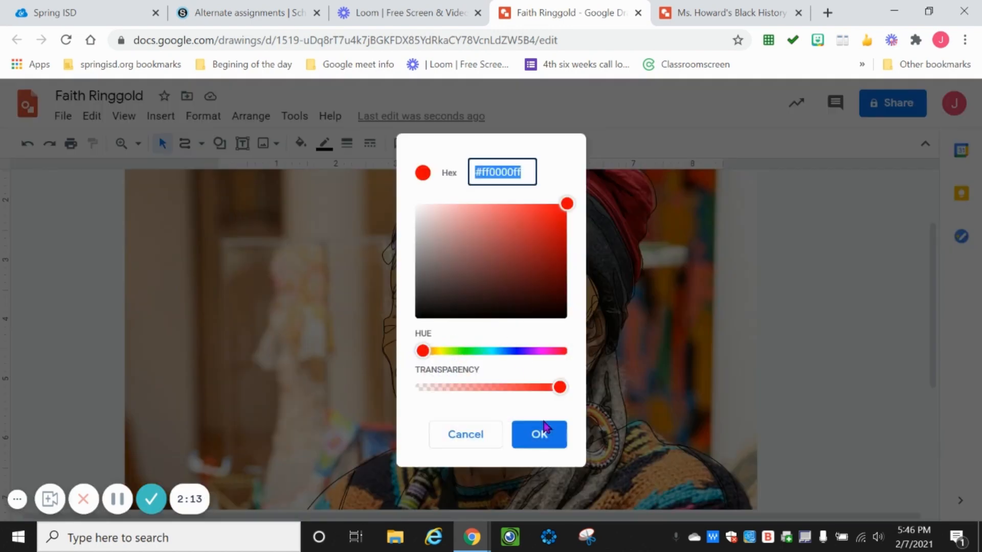
pyautogui.click(475, 443)
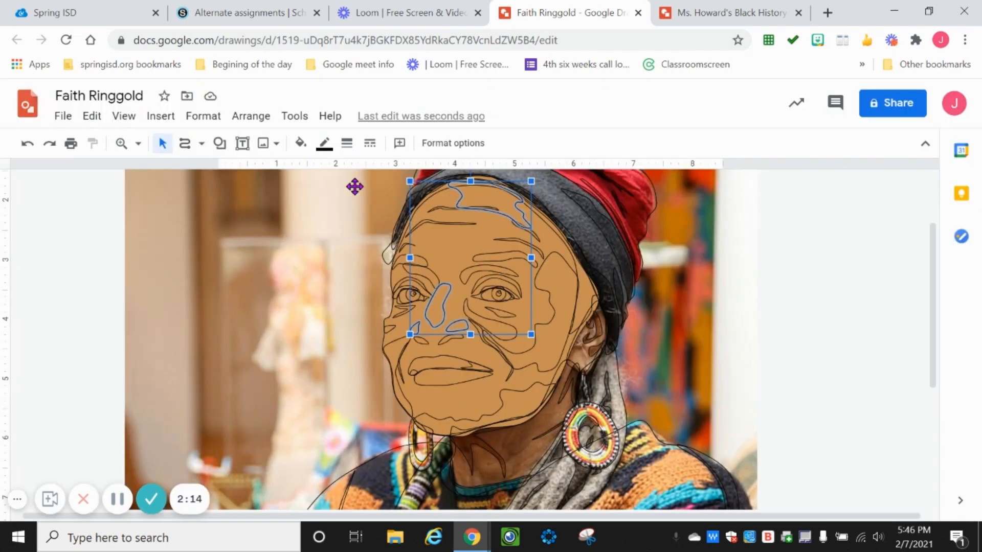
# Fill the selected forehead and nose highlight shapes with the light custom tan #f6bc80, based on the face's custom brown
pyautogui.click(300, 148)
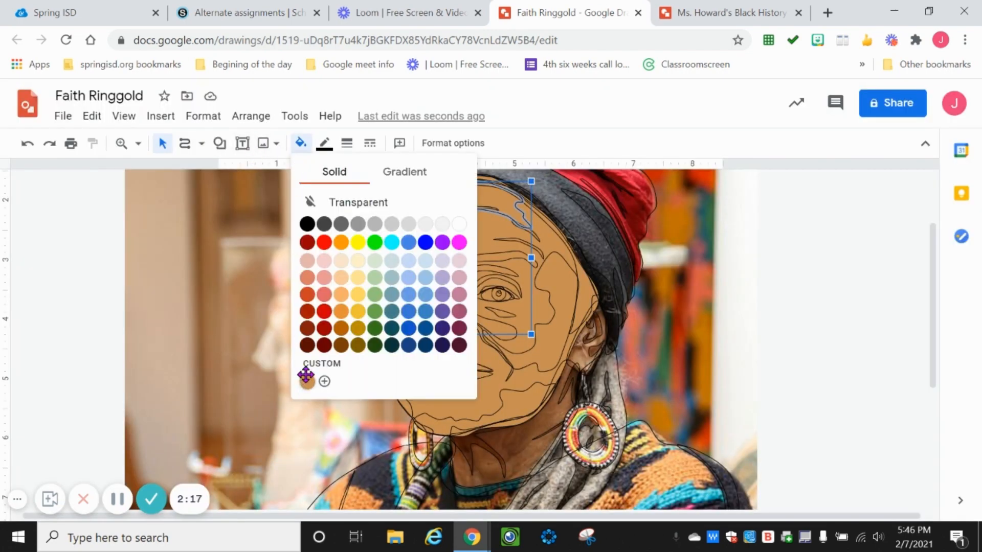
pyautogui.click(306, 381)
pyautogui.click(301, 144)
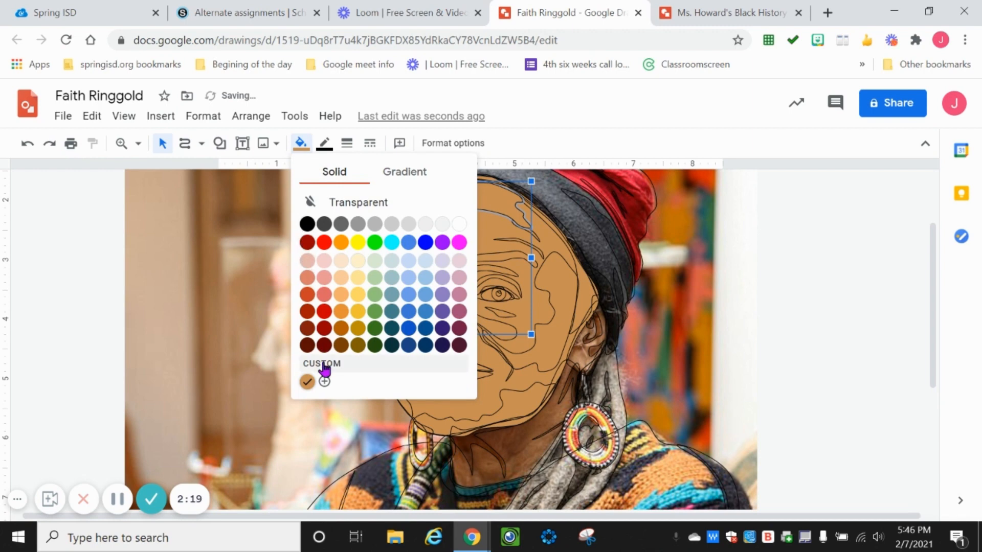
pyautogui.click(325, 381)
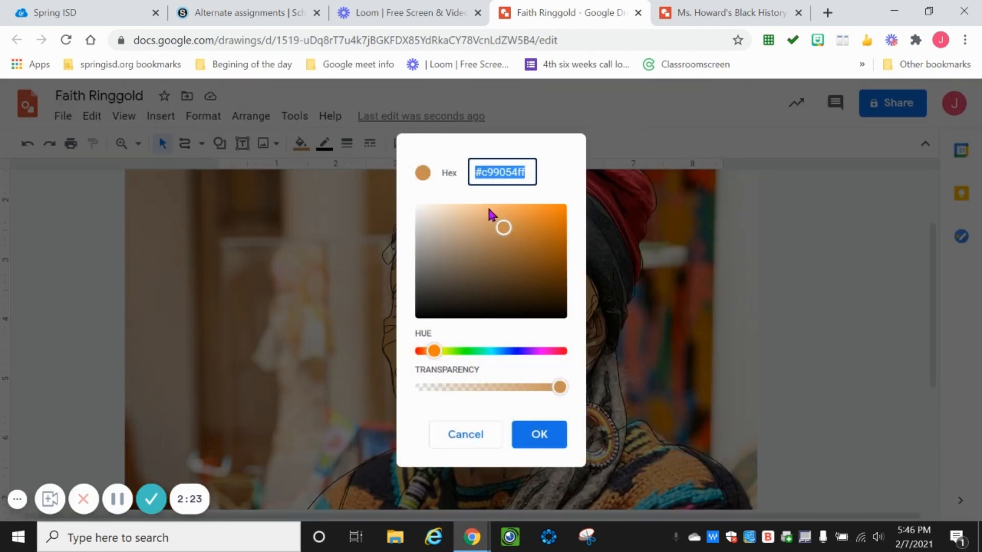
pyautogui.click(488, 208)
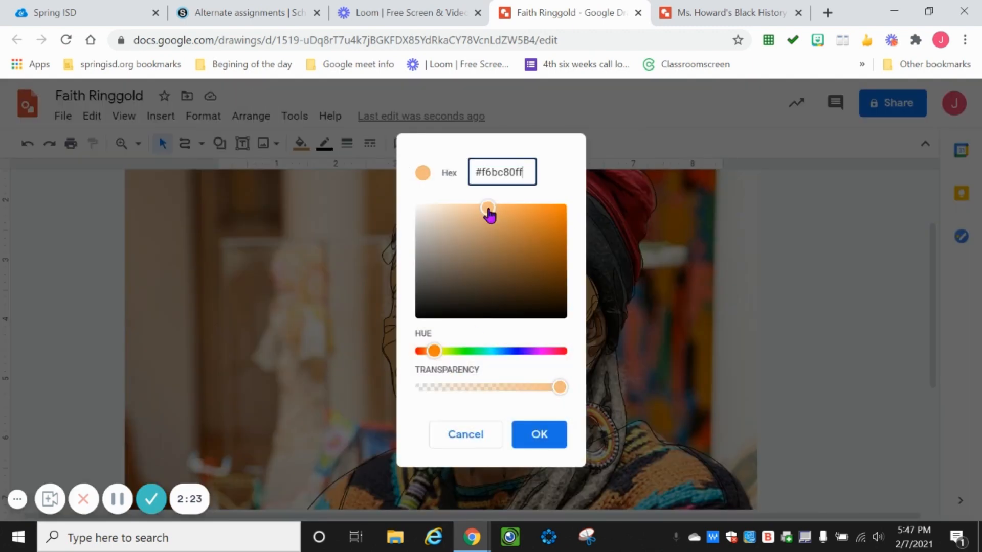
pyautogui.click(530, 438)
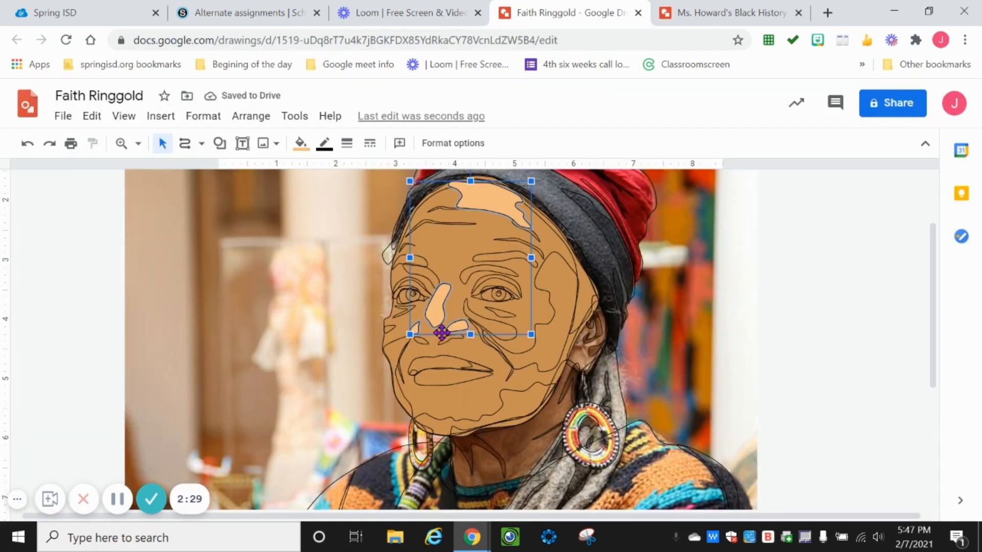
# Set the border color to transparent on the selected highlight shapes and on the main face shape
pyautogui.click(331, 148)
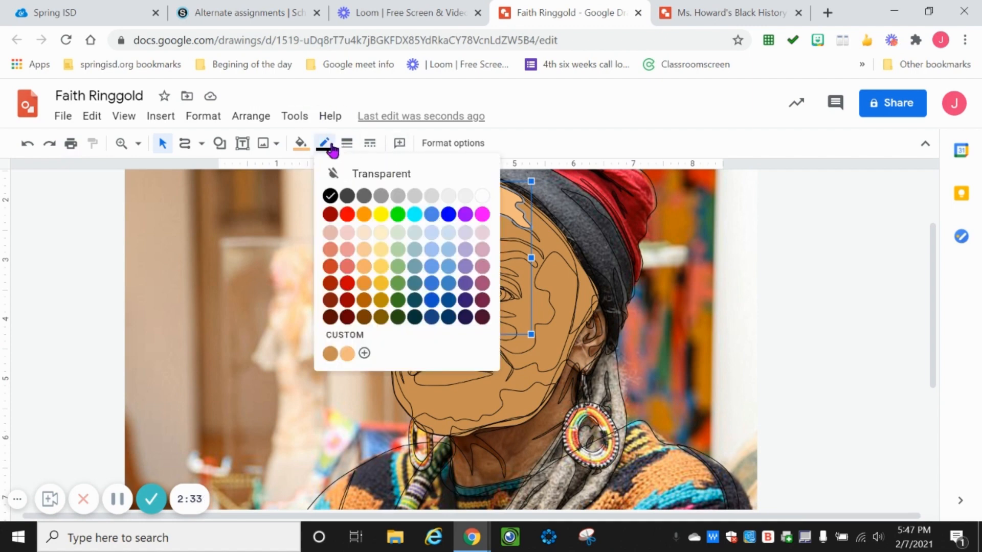
pyautogui.click(378, 176)
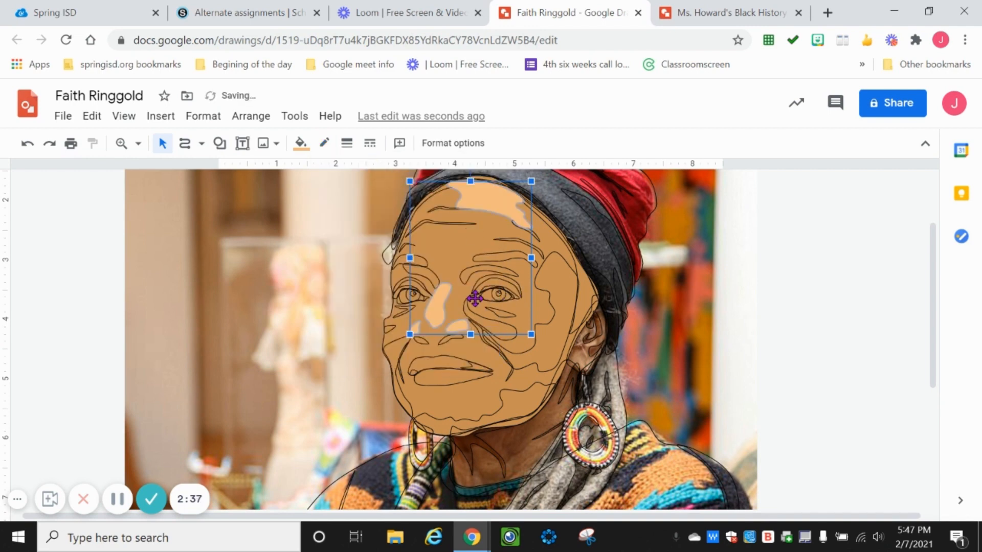
pyautogui.click(451, 252)
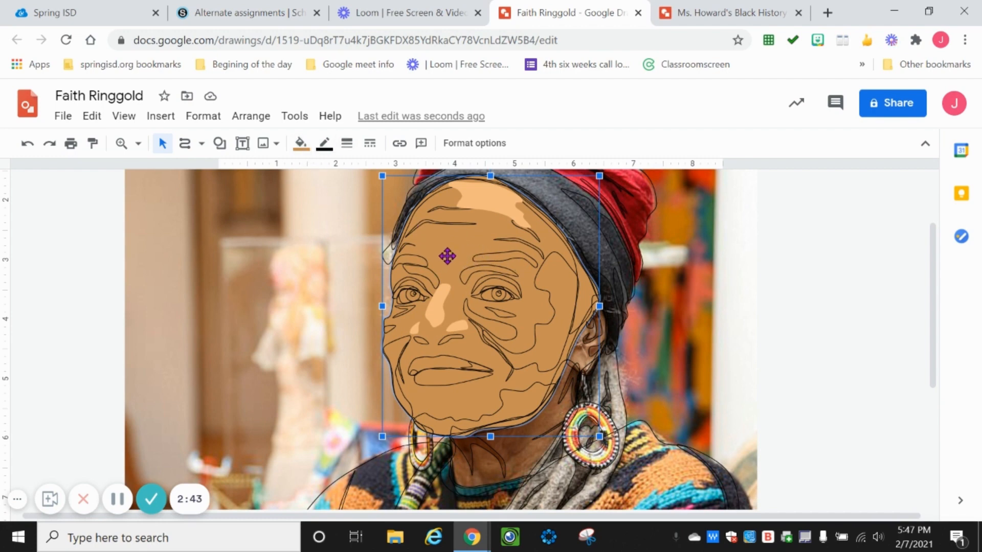
pyautogui.click(324, 148)
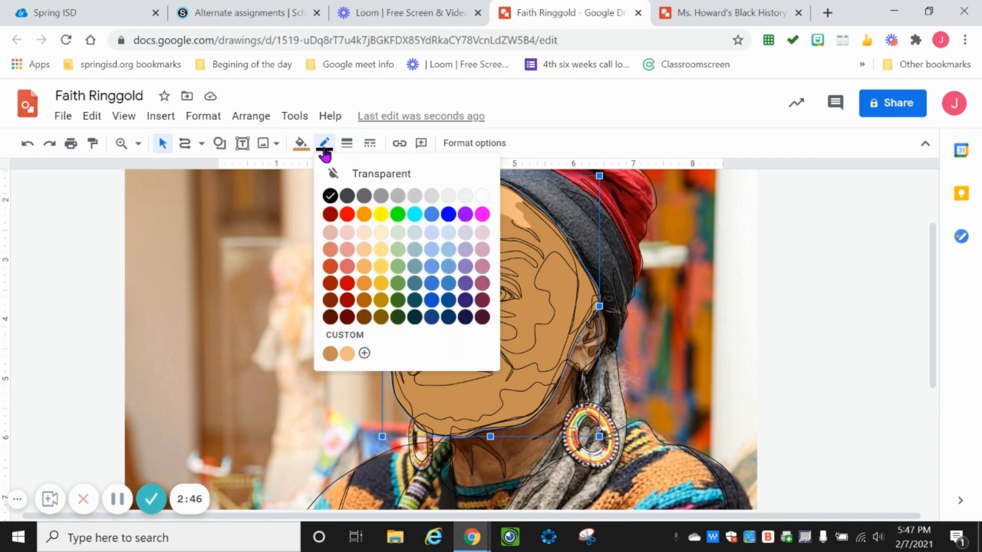
pyautogui.click(374, 171)
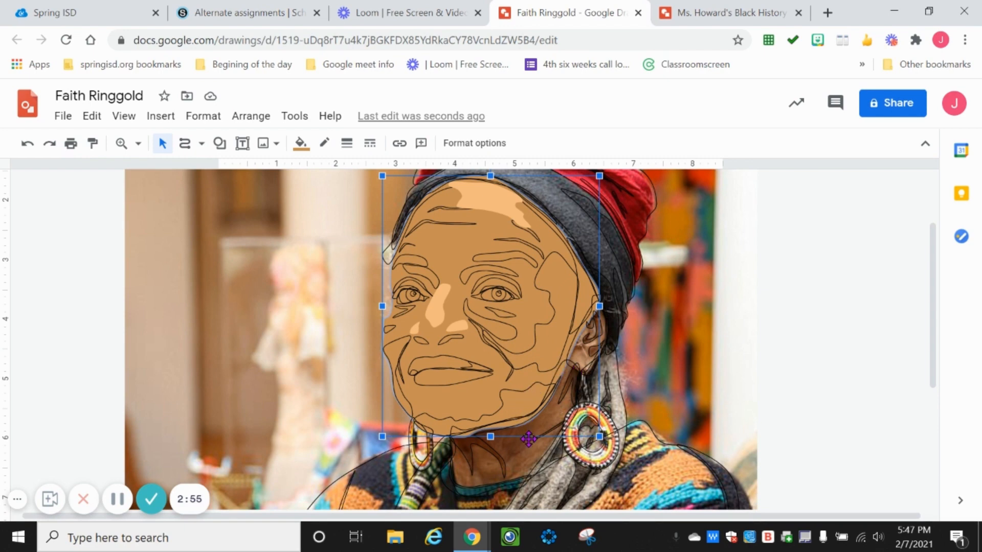
# Fill the neck shape with the custom brown #b2804b, derived from the face's custom brown
pyautogui.click(524, 455)
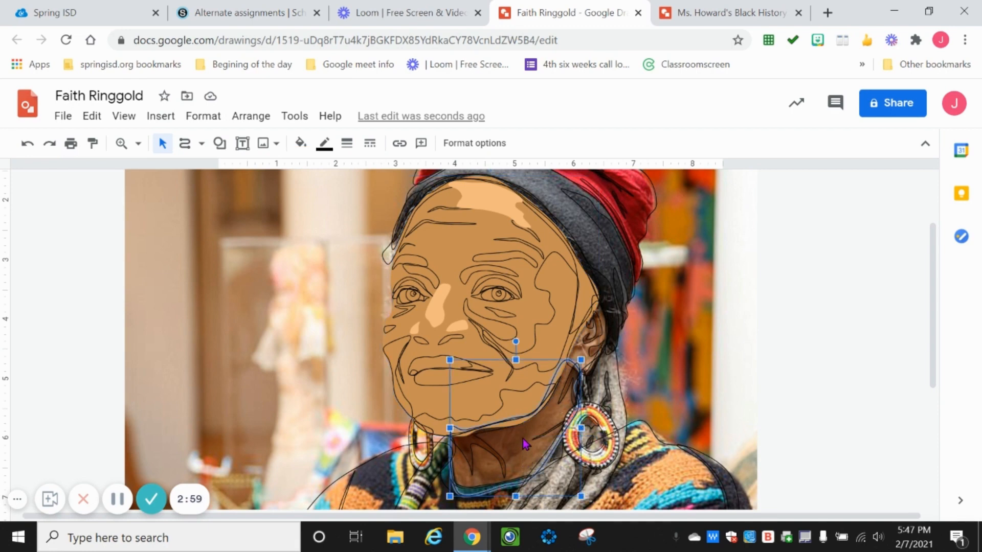
pyautogui.click(300, 142)
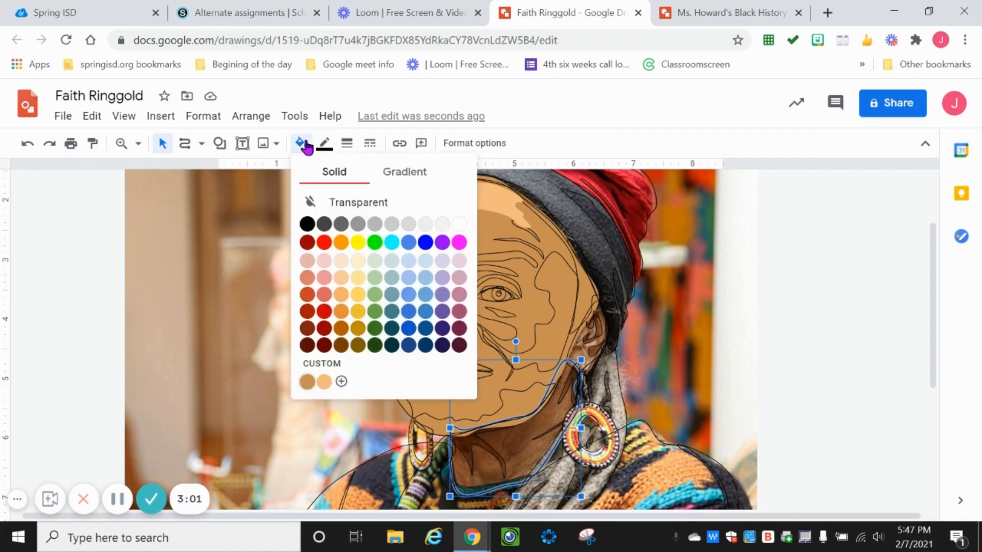
pyautogui.click(307, 382)
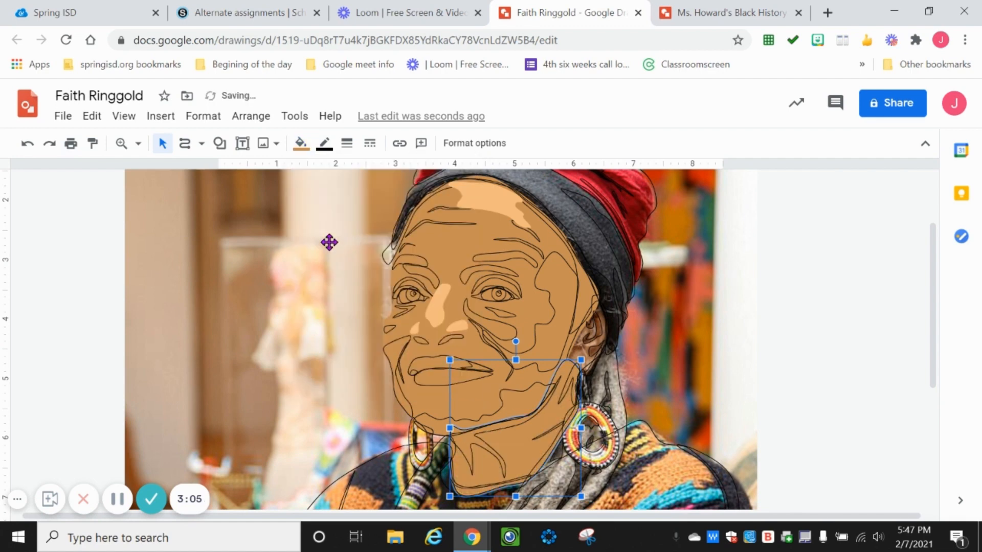
pyautogui.click(298, 149)
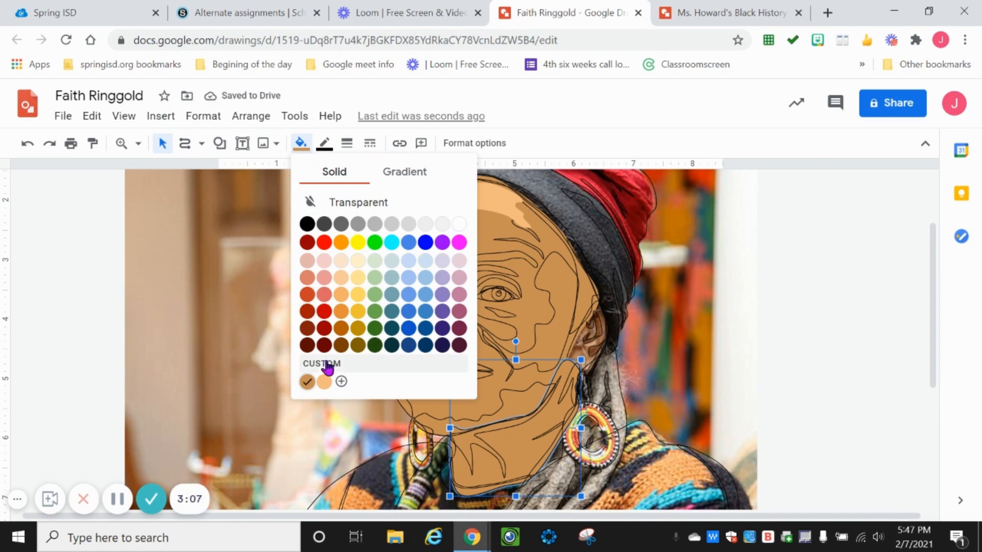
pyautogui.click(350, 365)
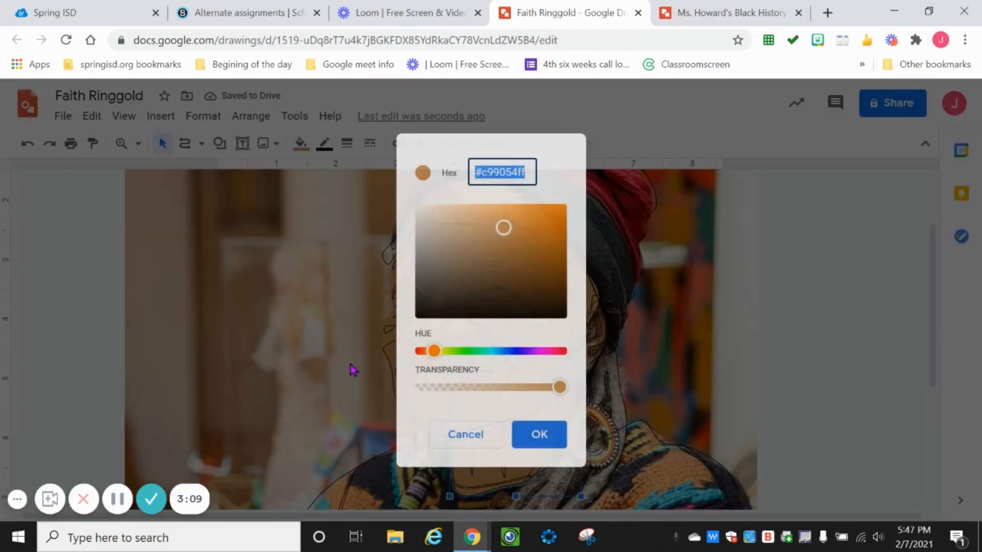
pyautogui.click(503, 239)
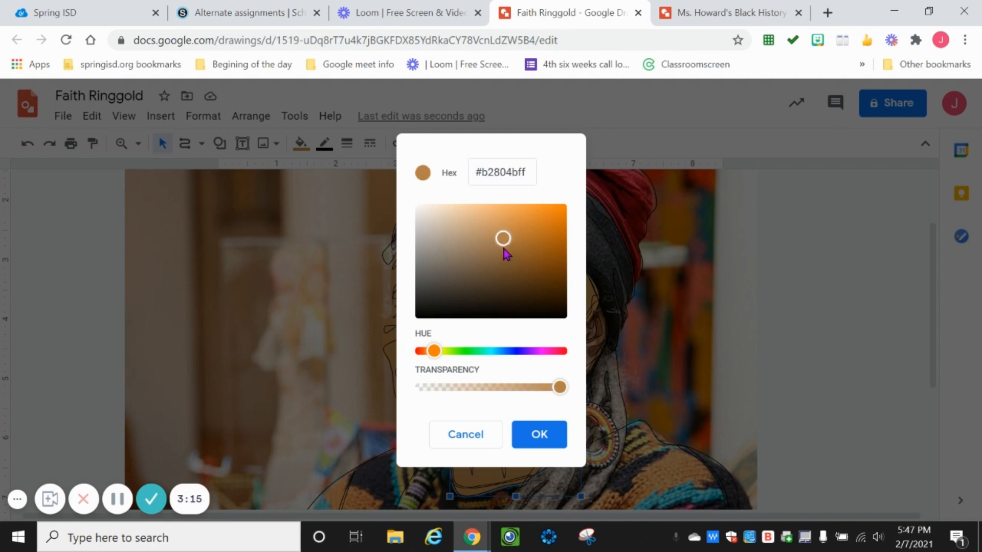
pyautogui.click(538, 434)
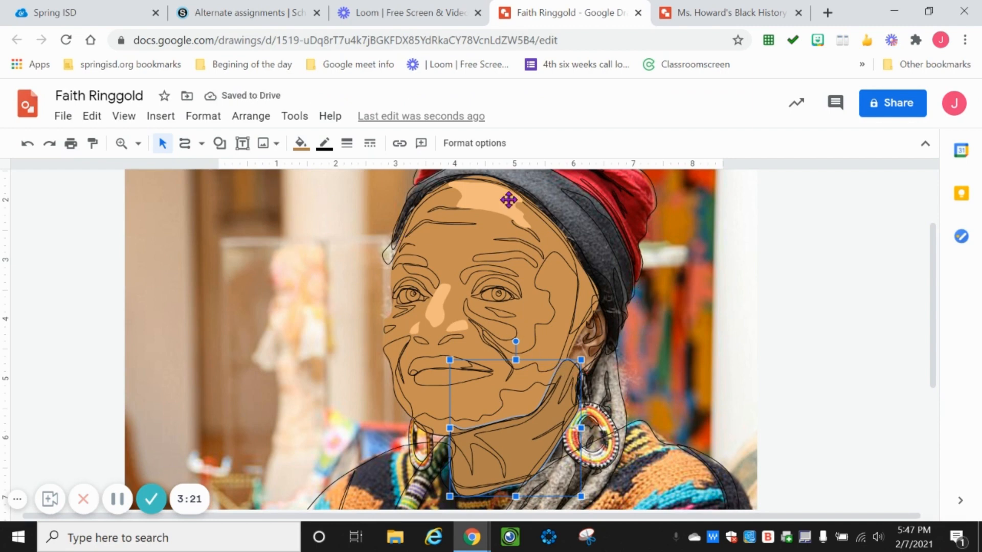
# Darken the neck shape's fill to the custom brown #a17444 and set its border color to transparent
pyautogui.click(302, 144)
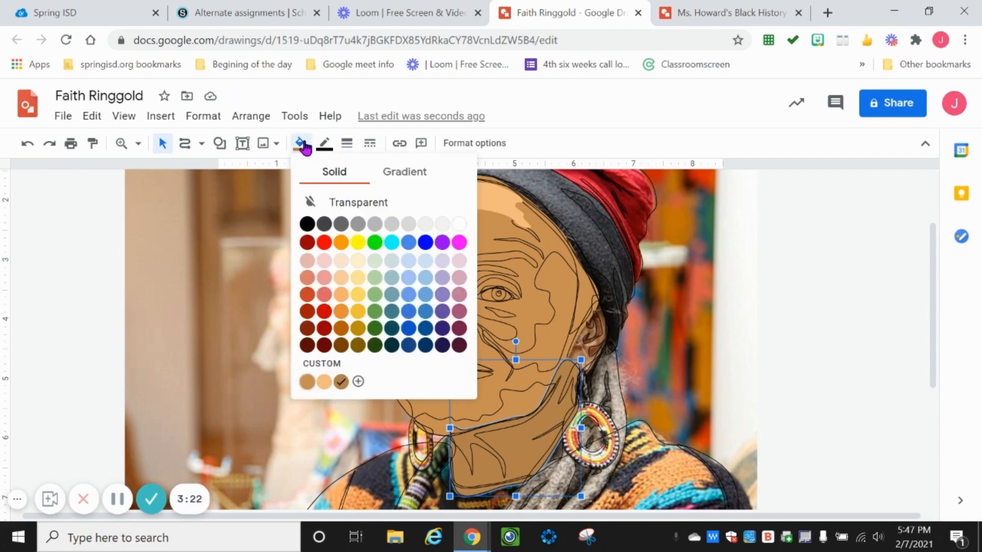
pyautogui.click(358, 381)
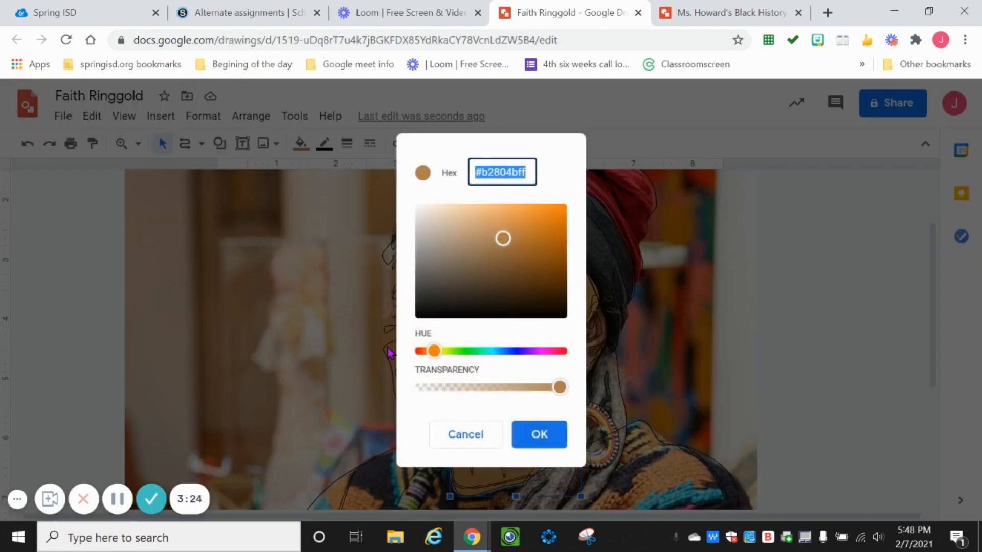
pyautogui.click(504, 250)
pyautogui.click(529, 435)
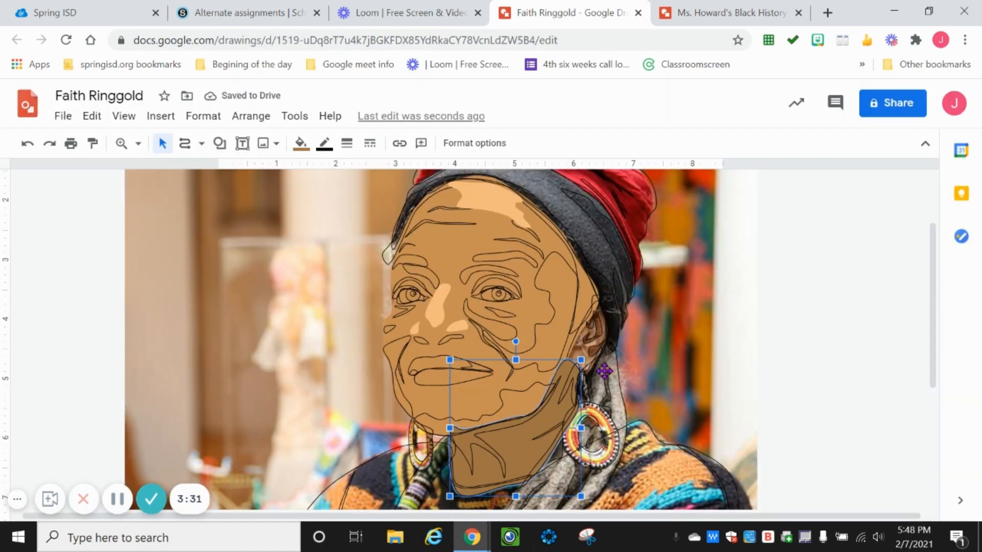
pyautogui.click(323, 148)
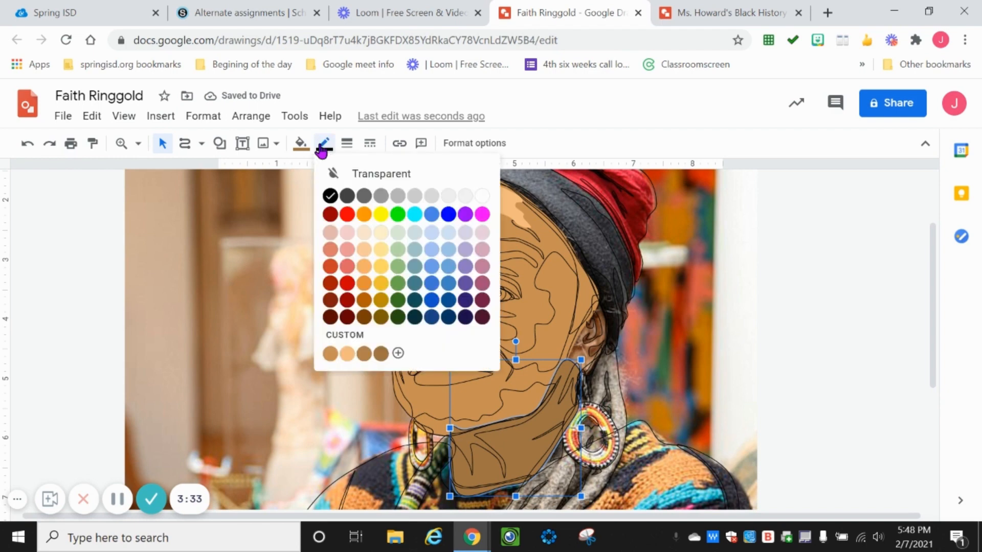
pyautogui.click(376, 176)
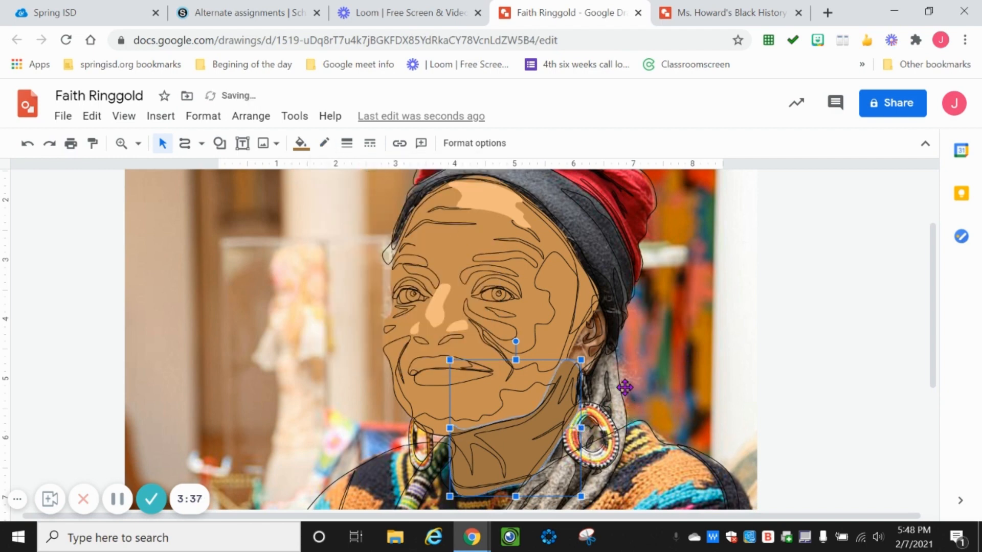
# Fill the ear shape with the neck's custom brown #a17444 and make its border transparent
pyautogui.click(583, 349)
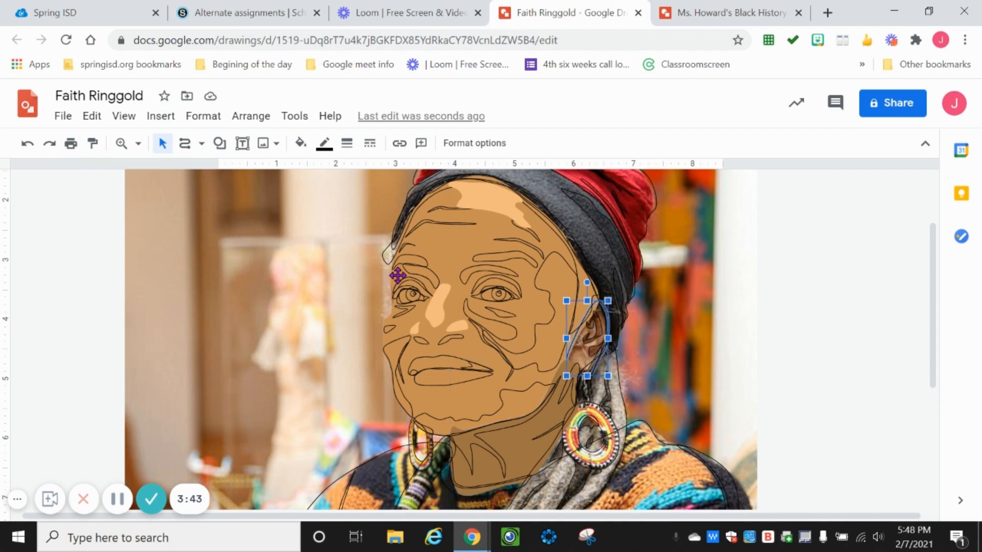
pyautogui.click(305, 148)
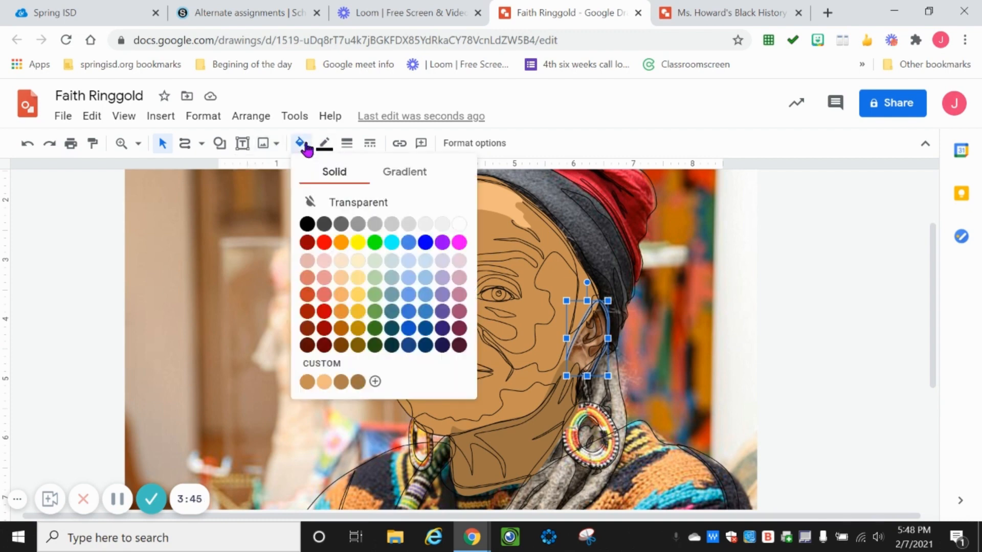
pyautogui.click(358, 382)
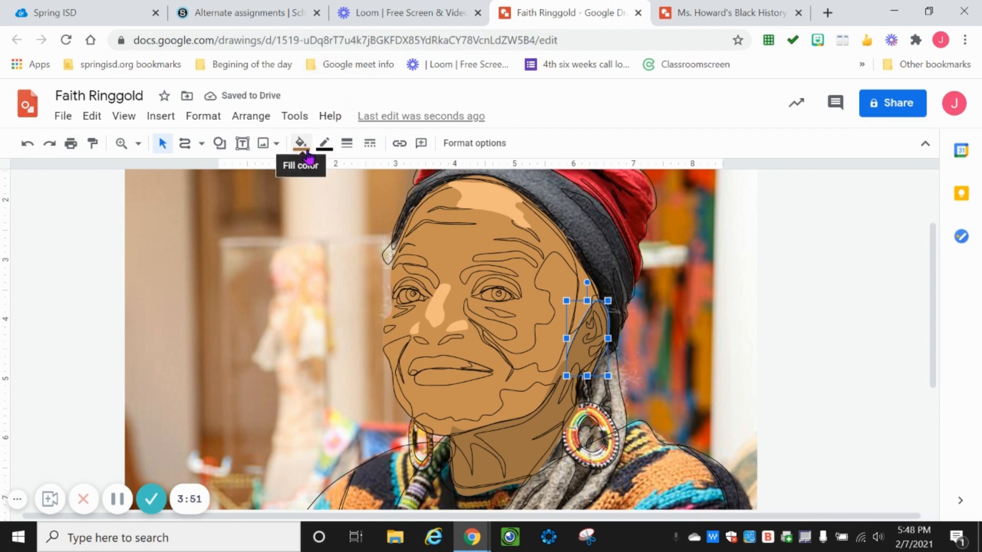
pyautogui.click(325, 149)
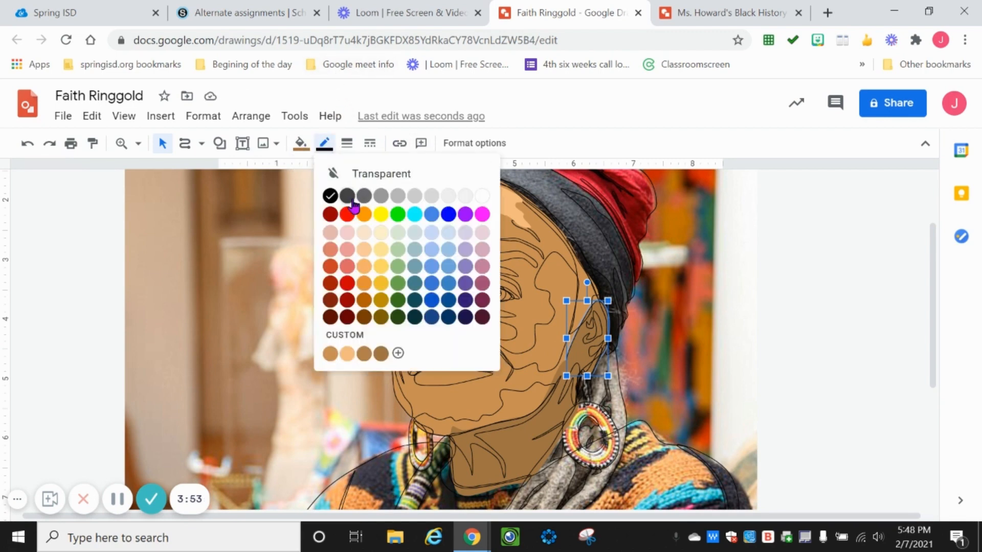
pyautogui.click(368, 175)
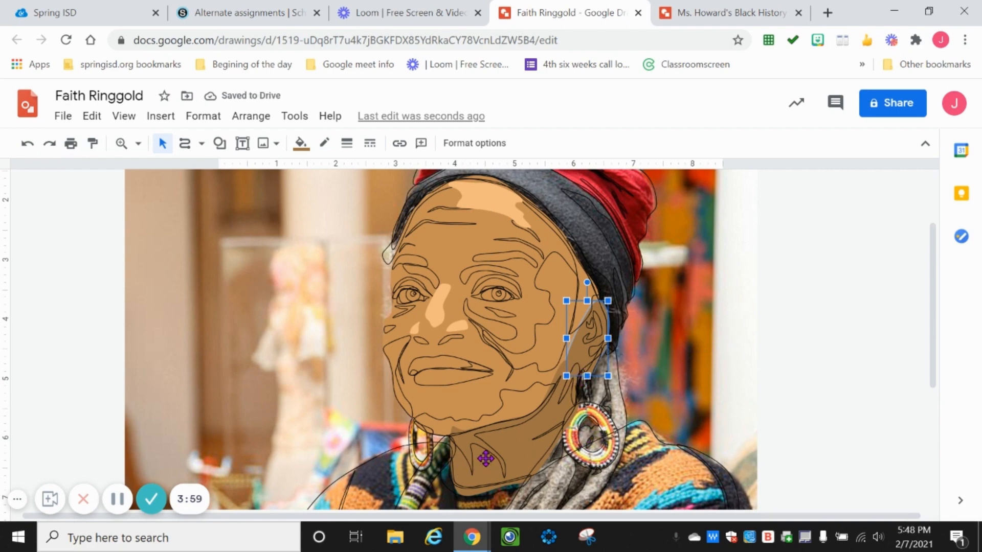
# Select the jaw, cheek, forehead-wrinkle and eye-crease shadow shapes together, leaving out the eyebrows
pyautogui.click(518, 401)
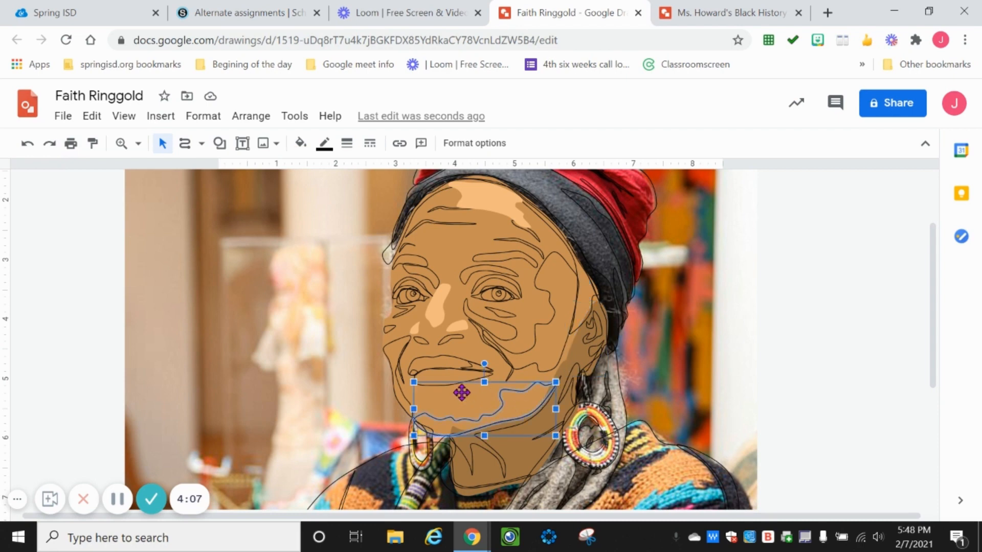
pyautogui.click(546, 339)
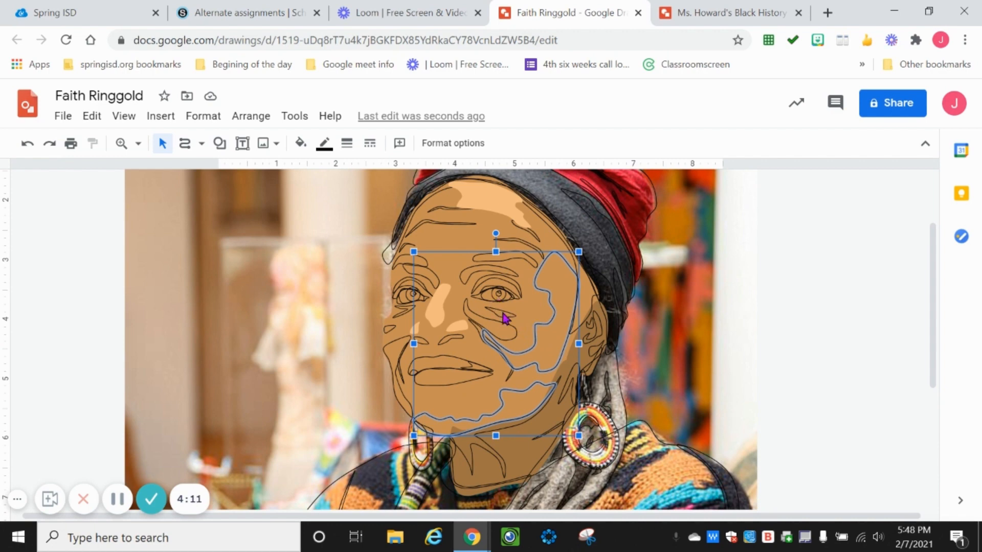
pyautogui.click(525, 241)
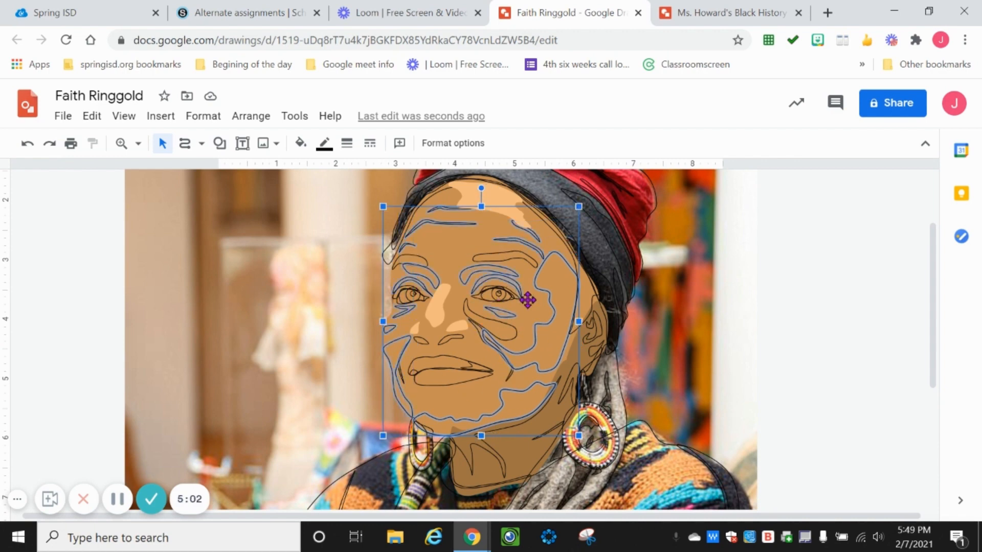
# Fill the selected facial shadow shapes with the dark custom brown #8c653c, derived from the neck's custom brown
pyautogui.click(301, 145)
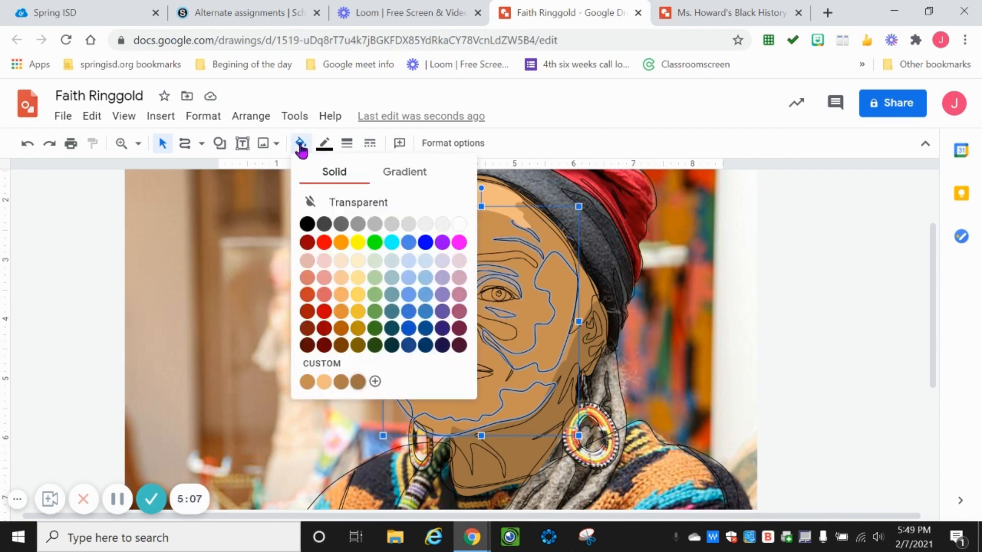
pyautogui.click(357, 381)
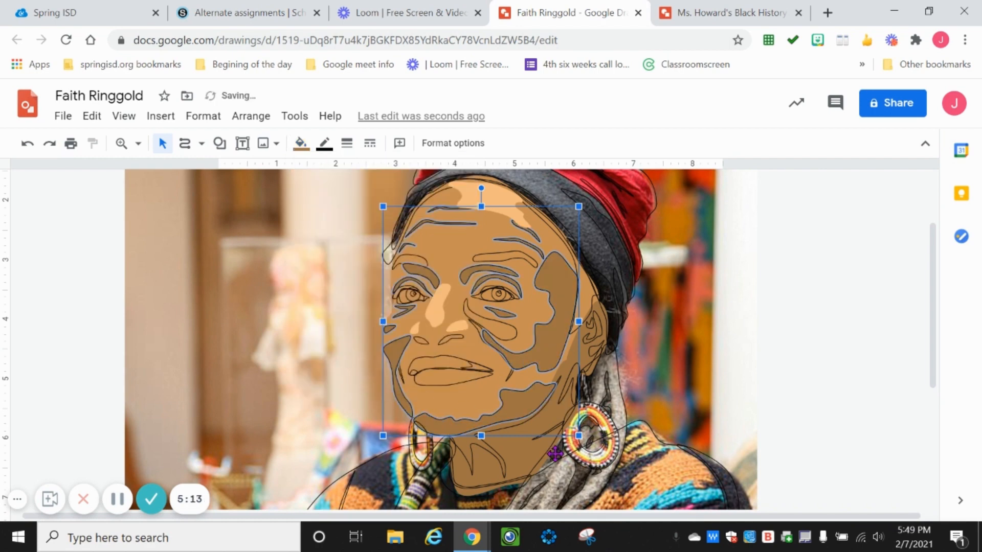
pyautogui.click(302, 144)
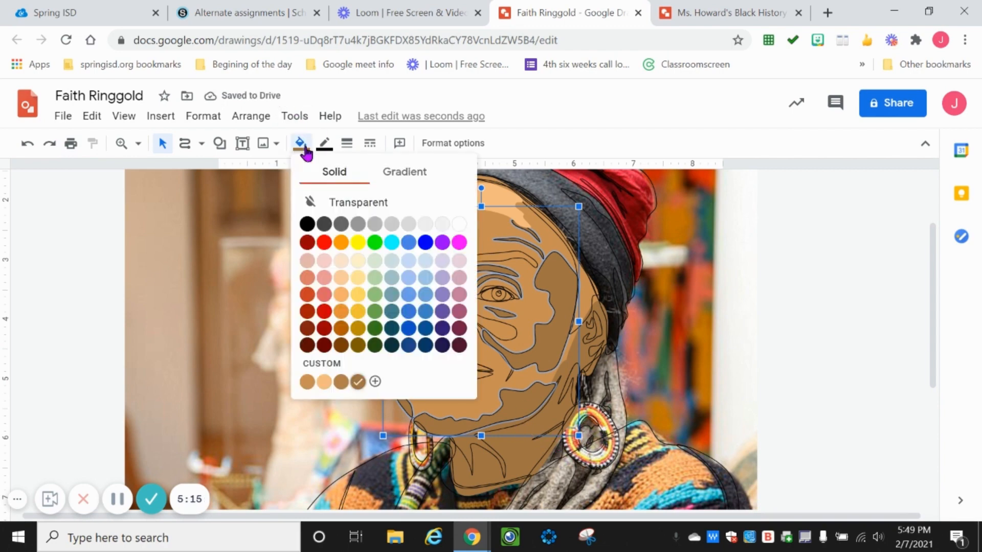
pyautogui.click(351, 377)
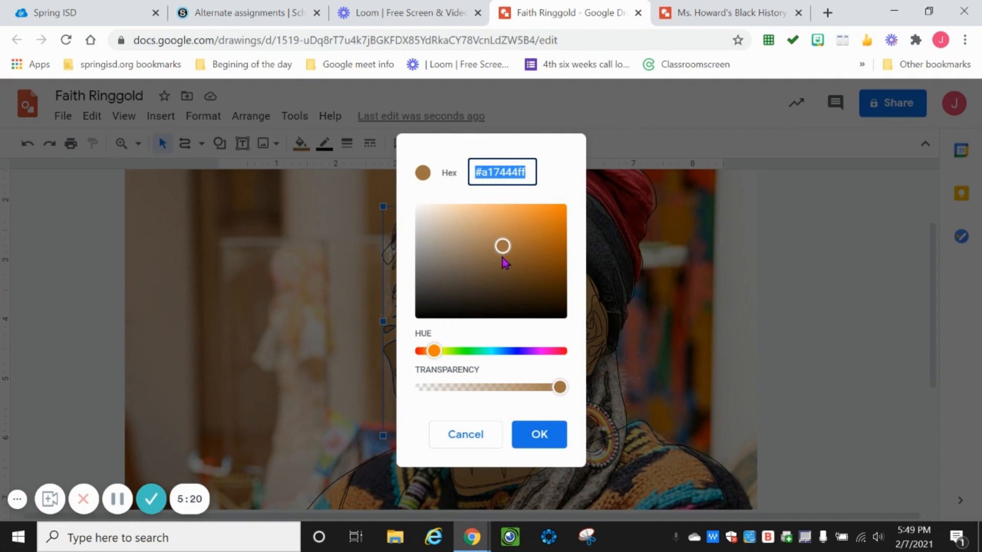
pyautogui.click(501, 255)
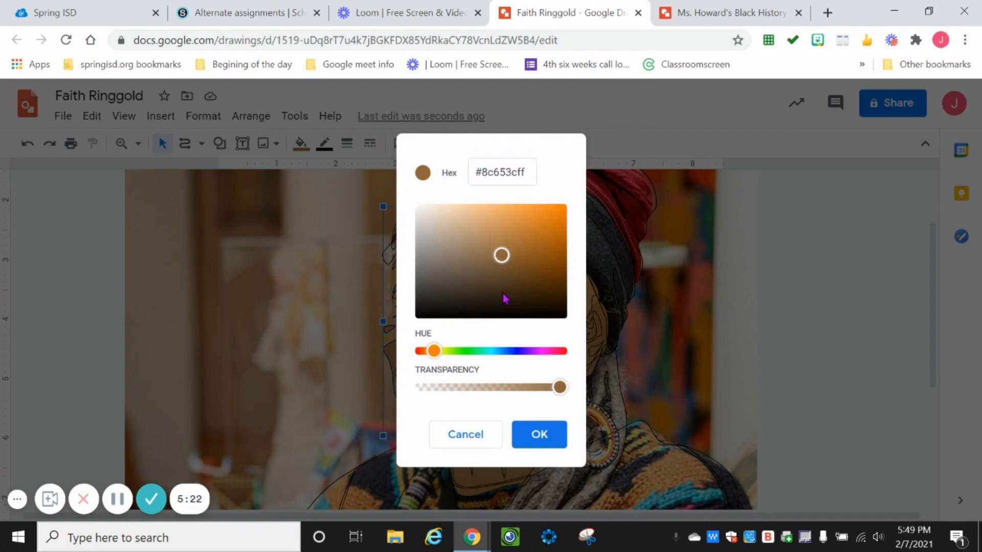
pyautogui.click(539, 436)
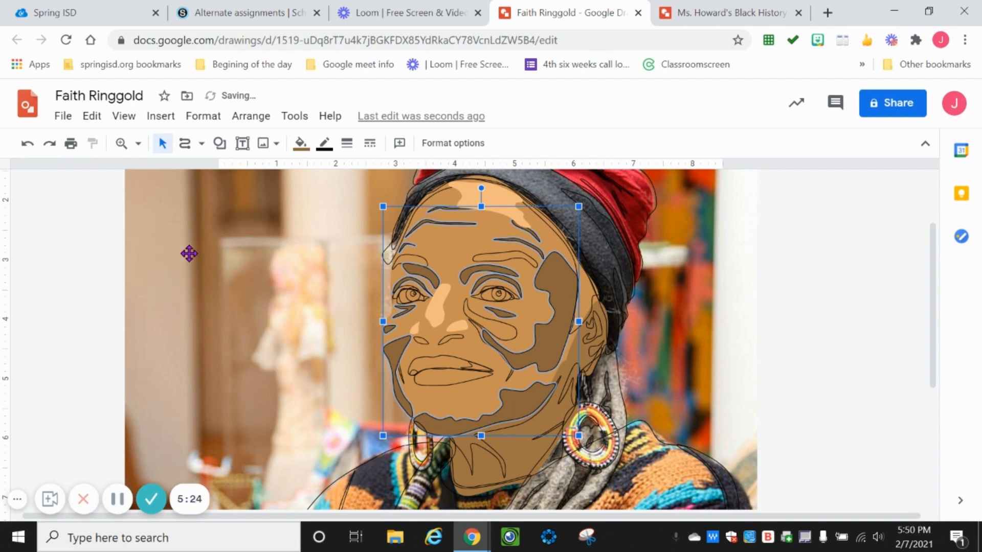
# Set the border color of the selected facial shadow shapes to transparent and deselect them
pyautogui.click(325, 145)
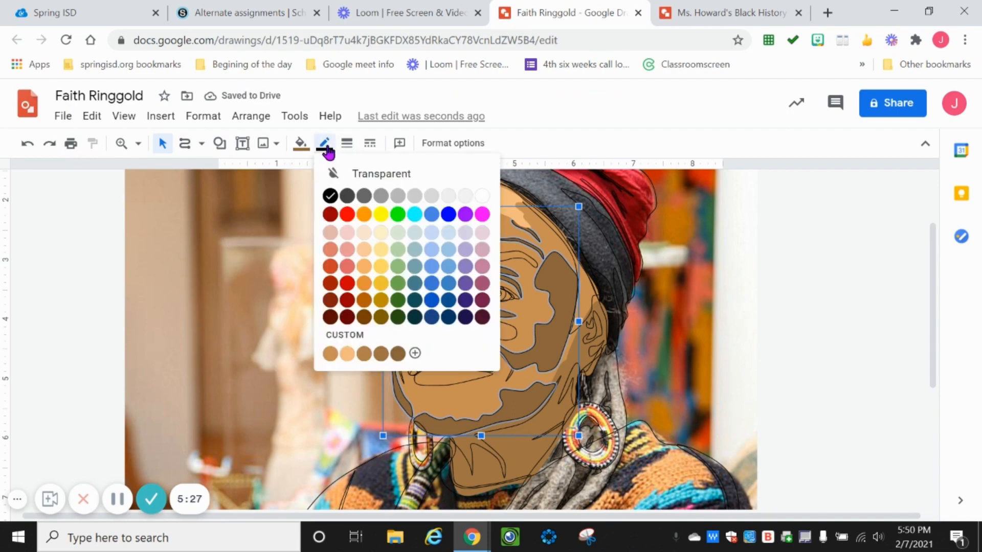
pyautogui.click(378, 176)
pyautogui.click(320, 316)
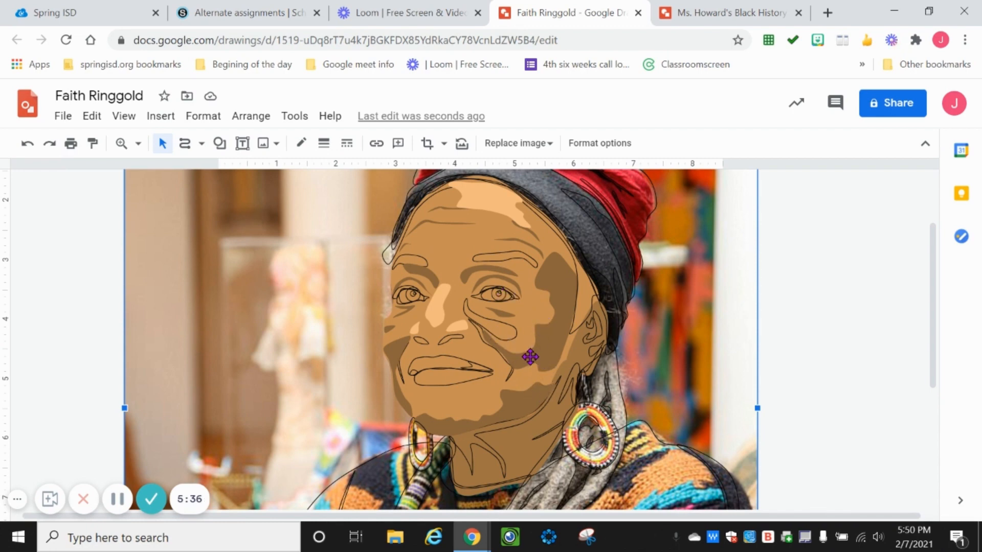
# Fill the cheek highlight shape below the eye with the light custom tan and make its border transparent
pyautogui.click(498, 328)
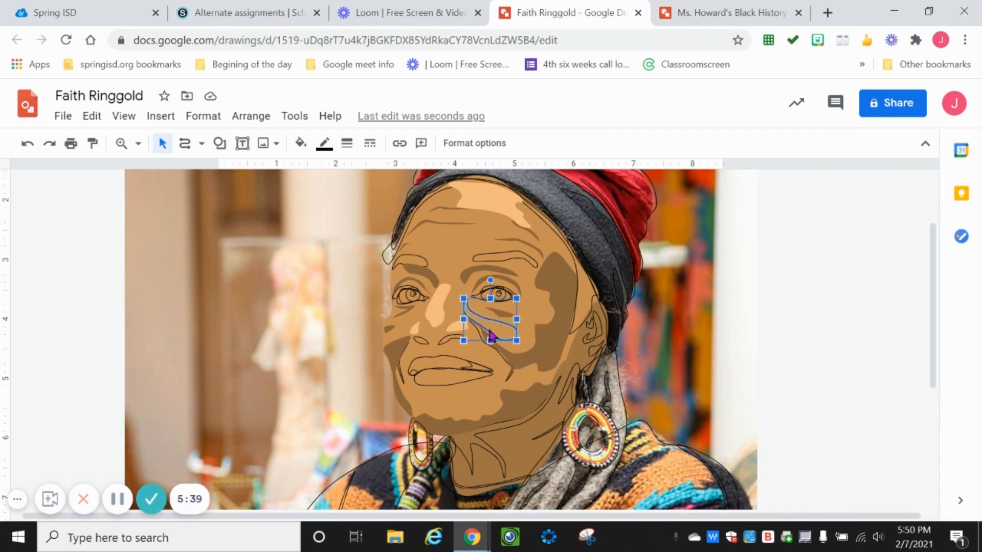
pyautogui.click(300, 146)
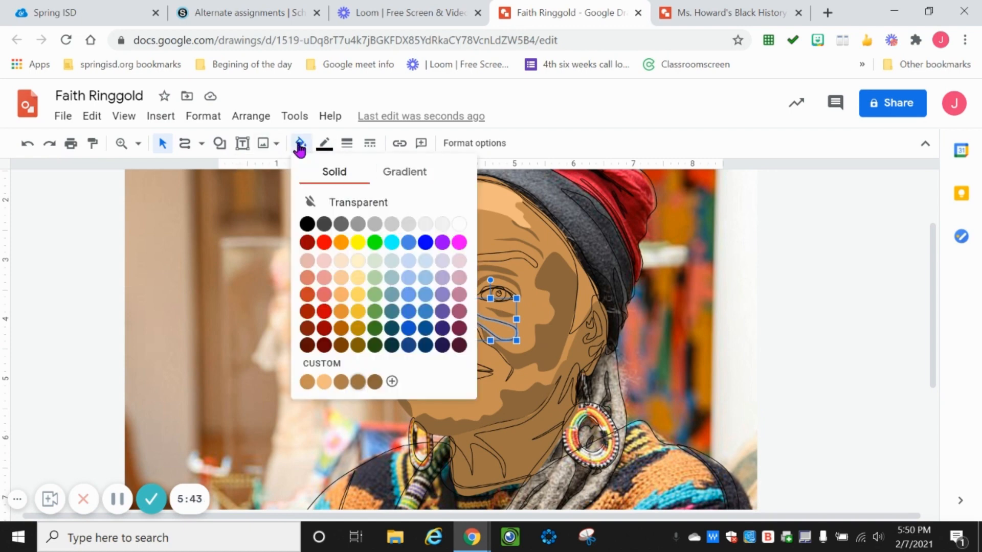
pyautogui.click(323, 383)
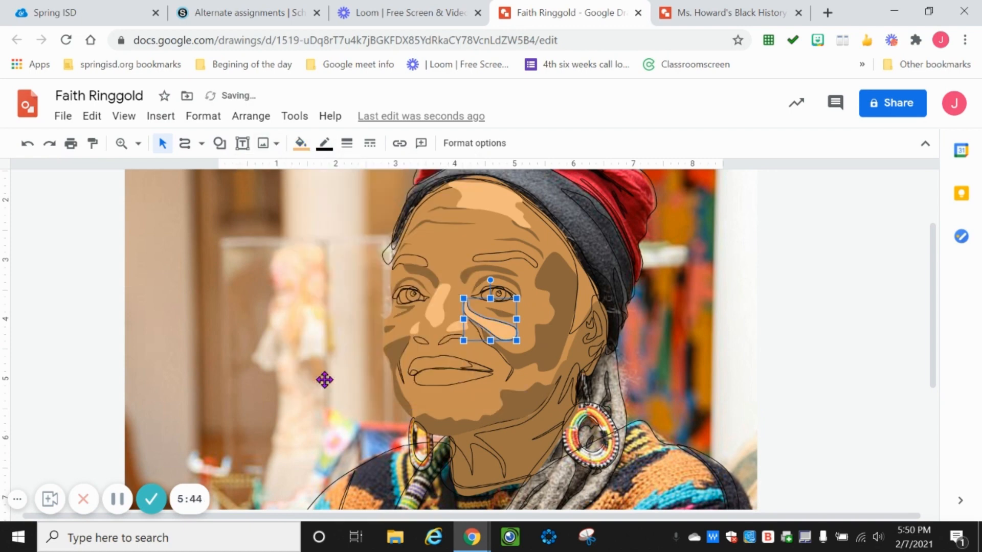
pyautogui.click(323, 146)
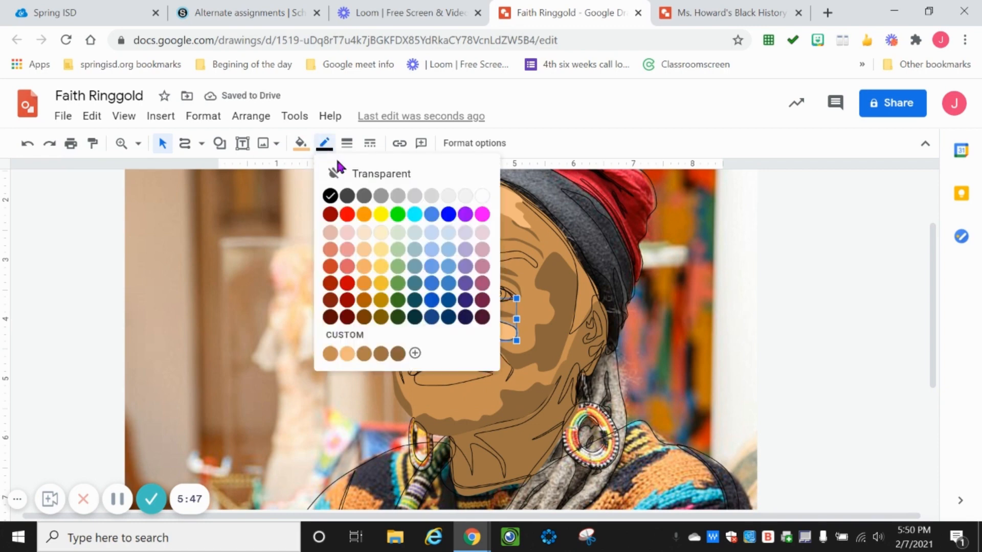
pyautogui.click(331, 168)
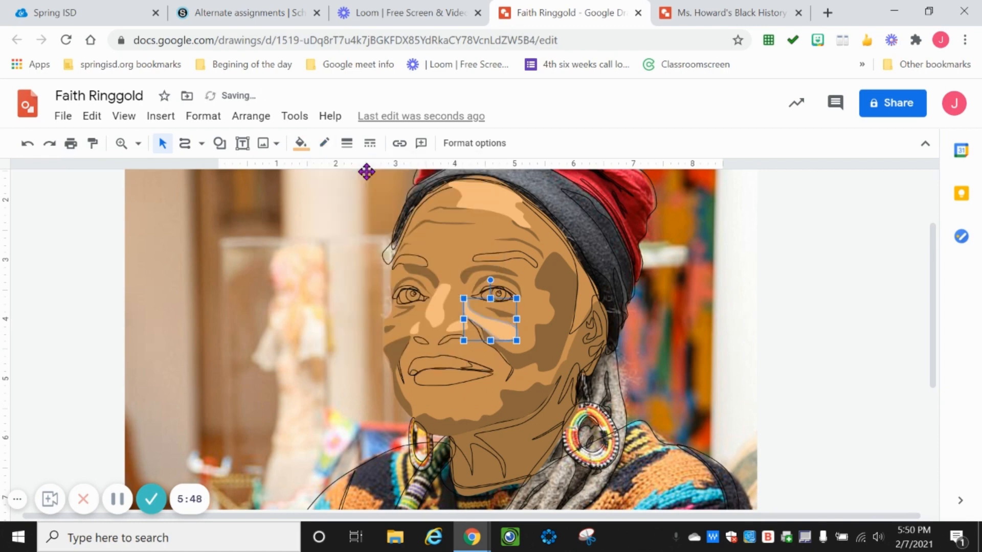
pyautogui.click(343, 345)
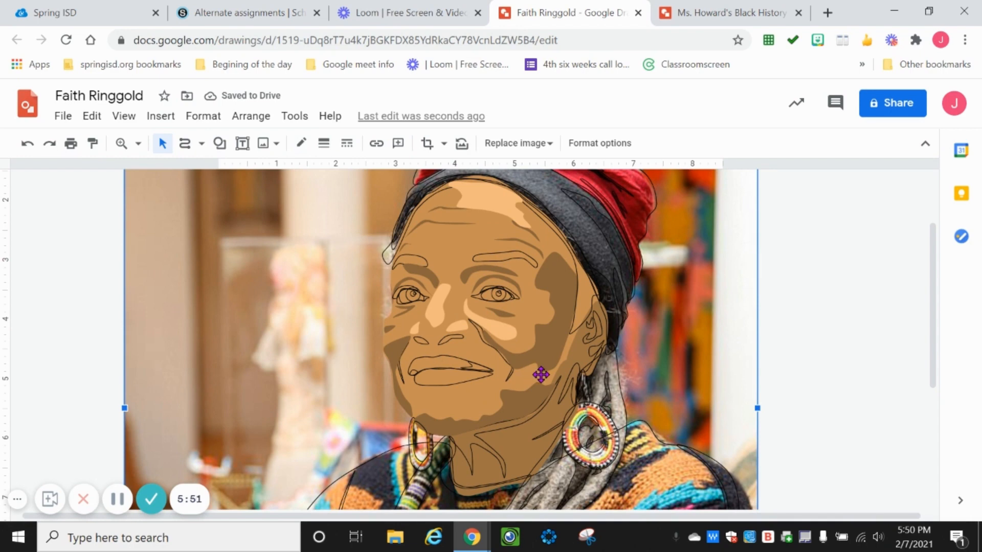
# Select both nostril shapes together and fill them with the dark custom brown #8c653c
pyautogui.click(448, 336)
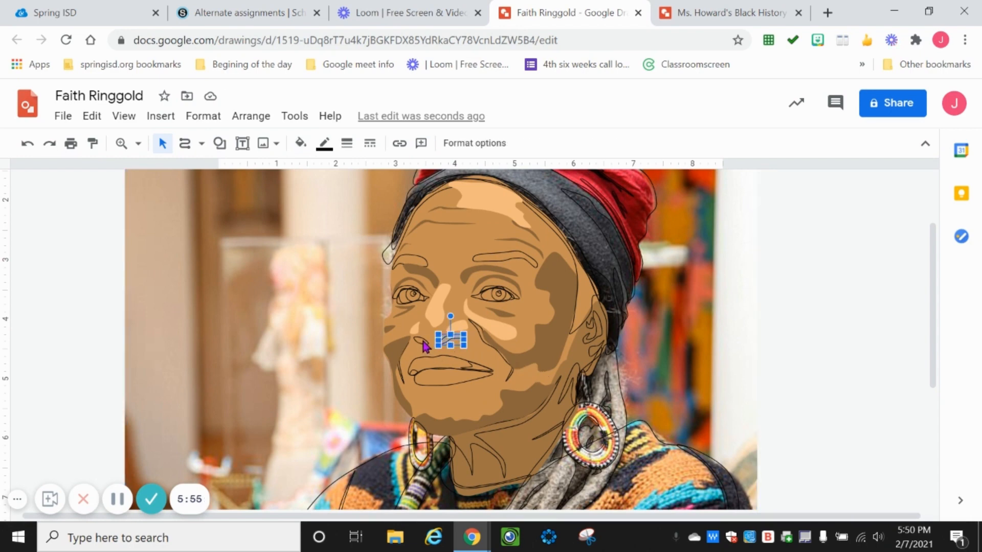
pyautogui.keyDown('shift'); pyautogui.click(423, 342); pyautogui.keyUp('shift')
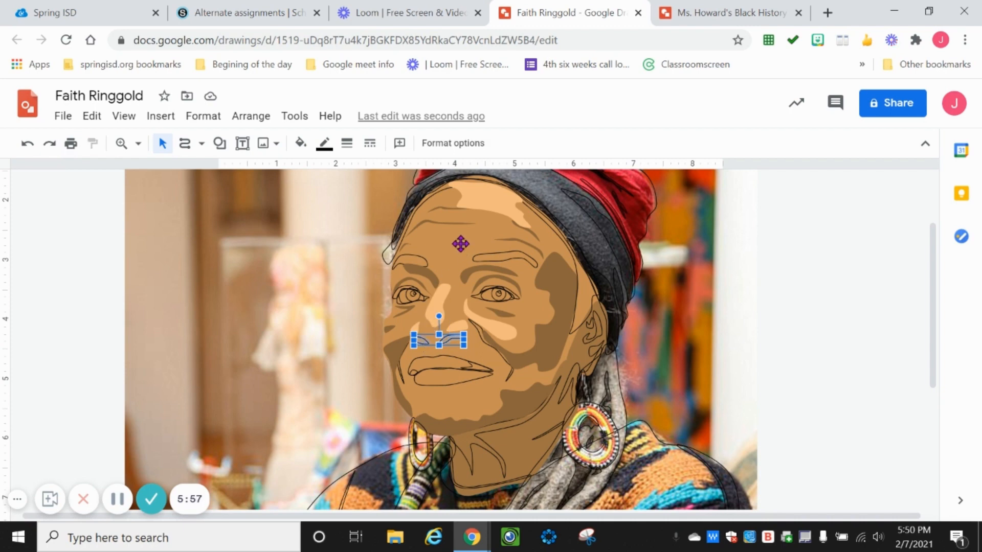
pyautogui.click(300, 143)
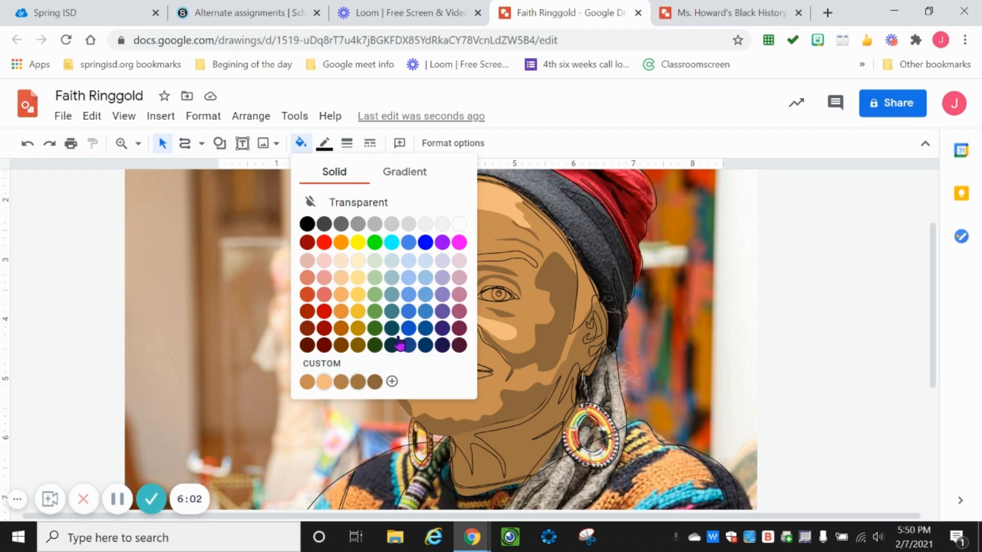
pyautogui.click(377, 387)
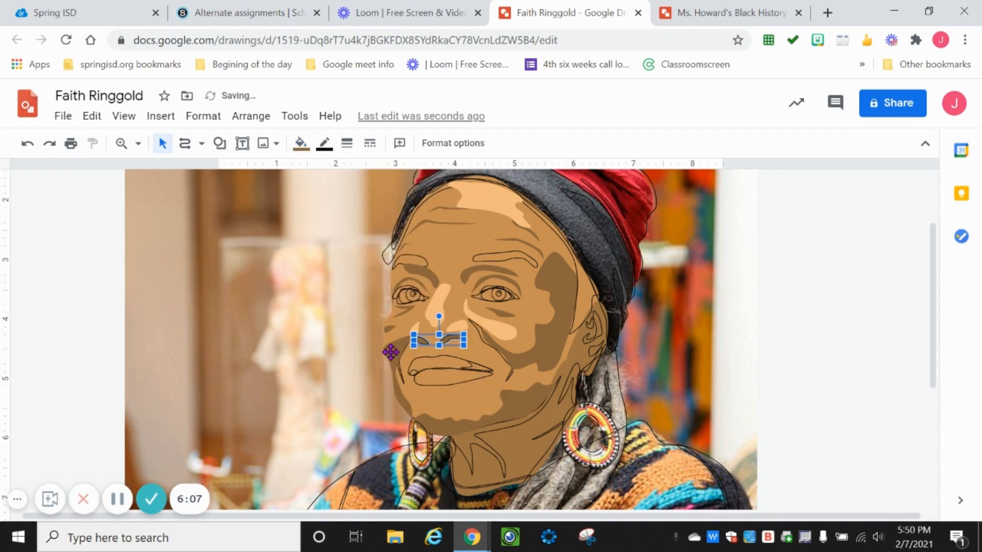
# Darken the nostrils' fill to the new custom brown #43311d
pyautogui.click(298, 146)
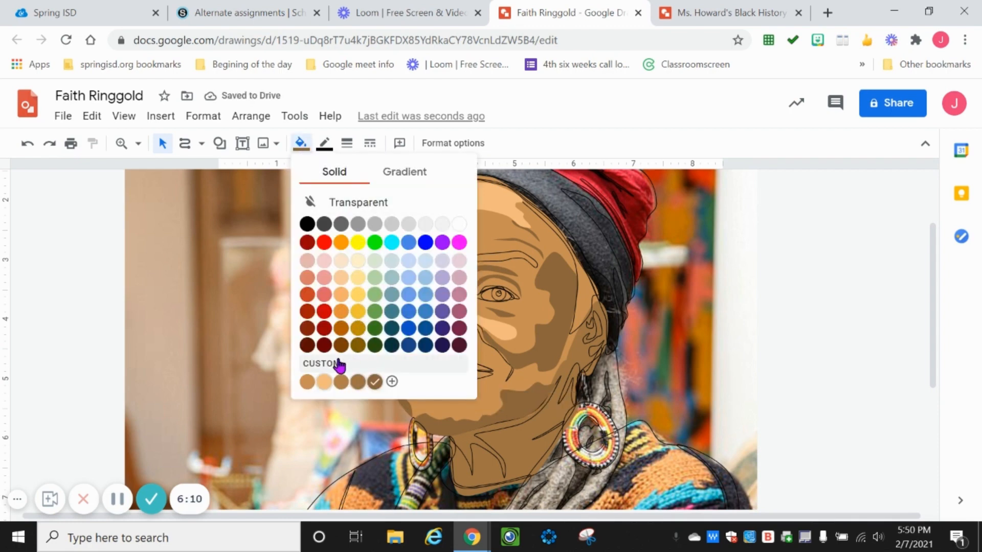
pyautogui.click(339, 364)
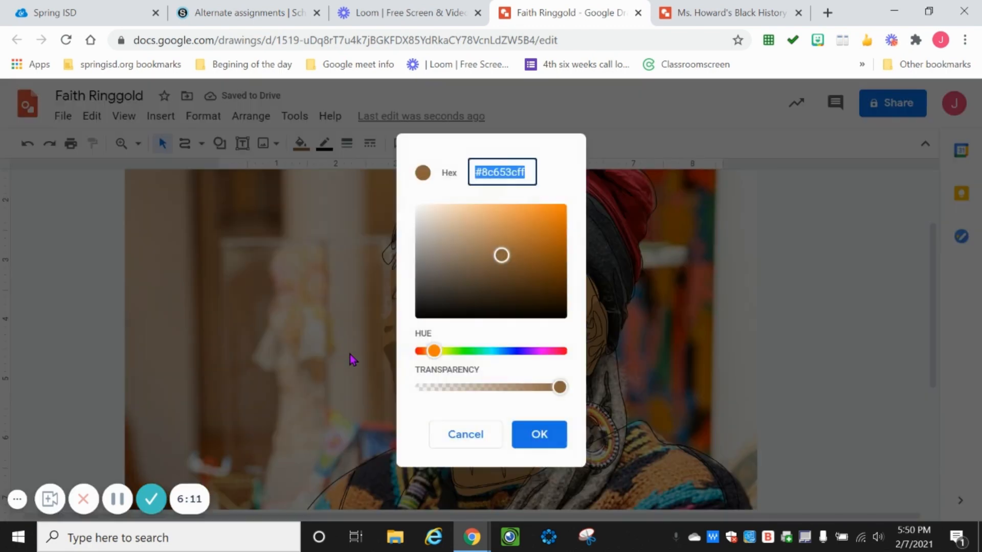
pyautogui.click(503, 279)
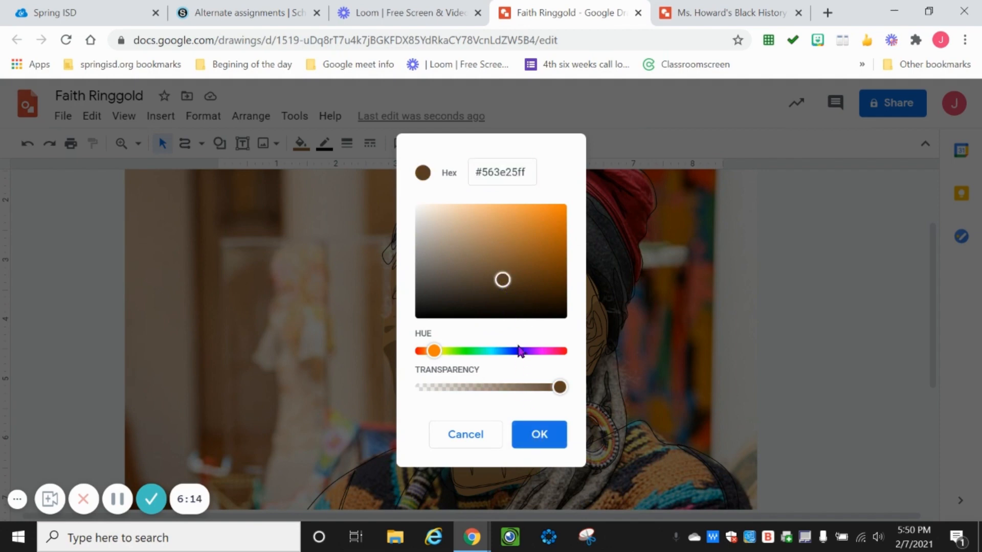
pyautogui.click(501, 287)
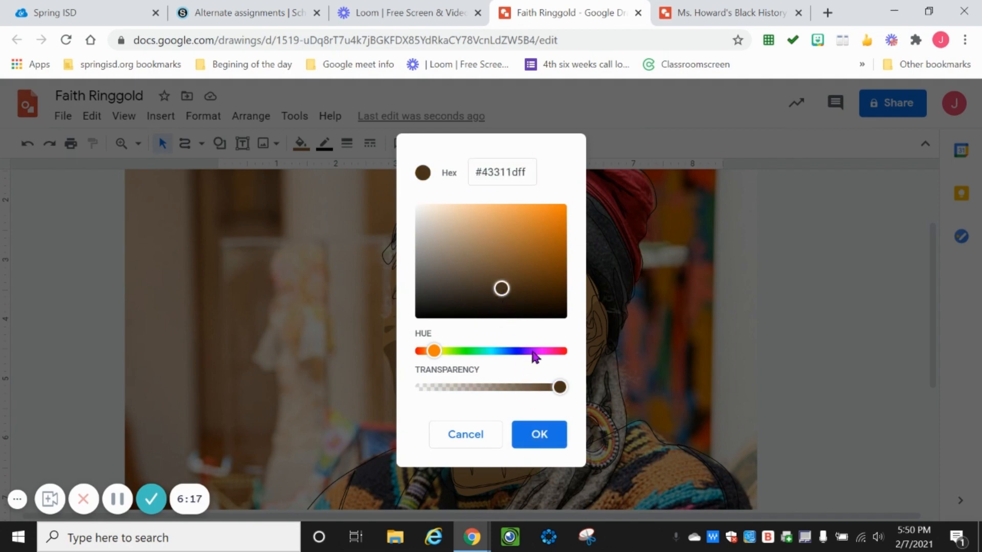
pyautogui.click(540, 437)
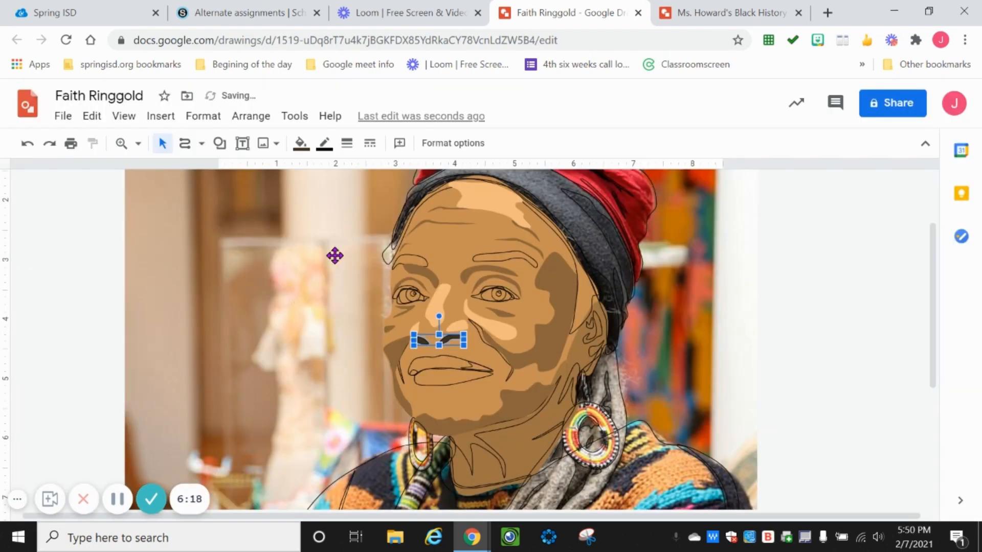
# Set the border color of the nostril shapes to transparent and deselect them
pyautogui.click(324, 143)
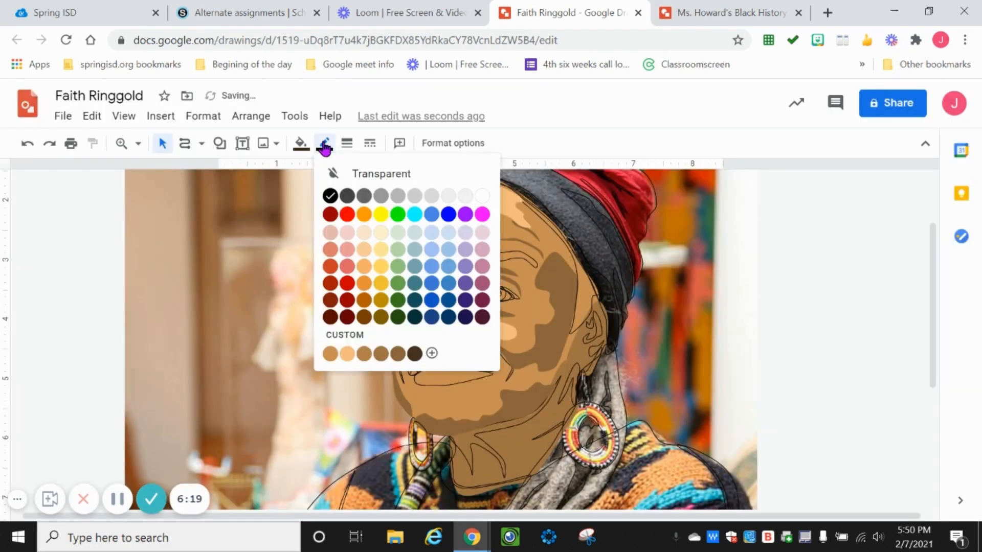
pyautogui.click(376, 176)
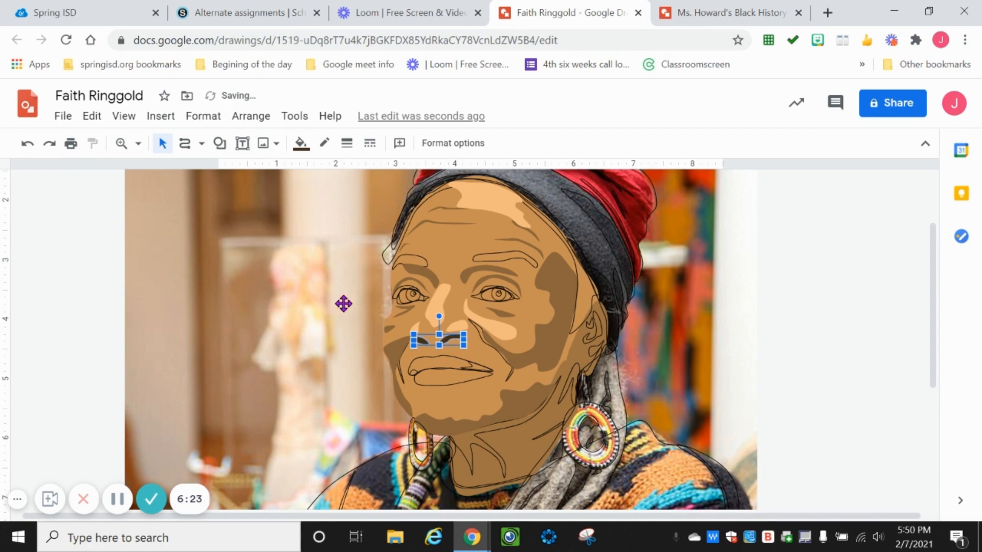
pyautogui.click(782, 294)
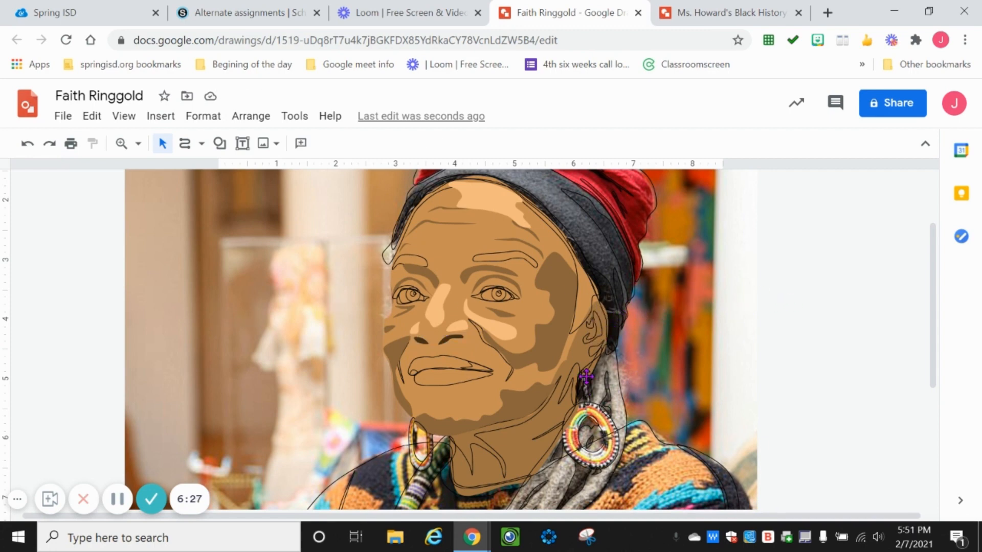
# Fill the inner-ear shadow shapes with a new darker custom brown and make their borders transparent
pyautogui.click(599, 322)
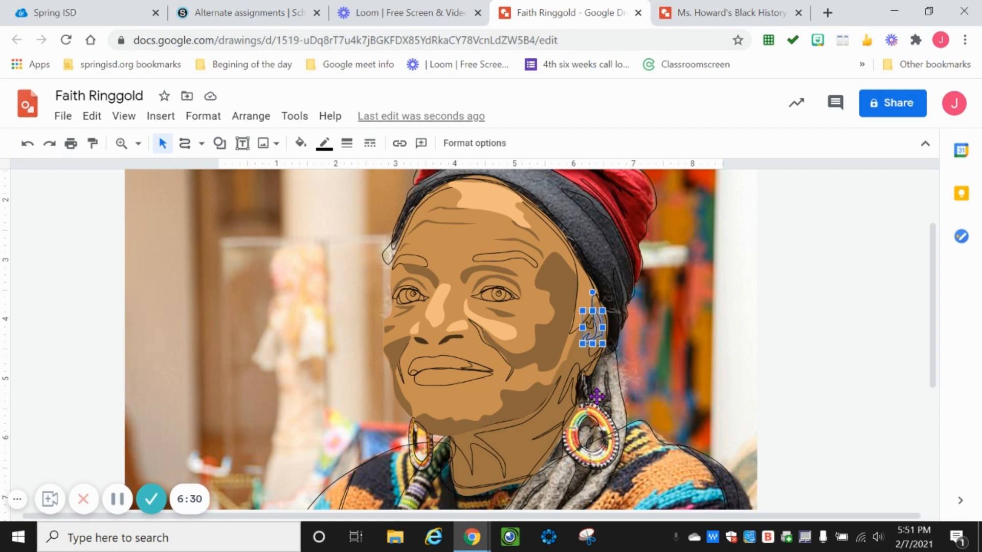
pyautogui.keyDown('shift'); pyautogui.click(589, 323); pyautogui.keyUp('shift')
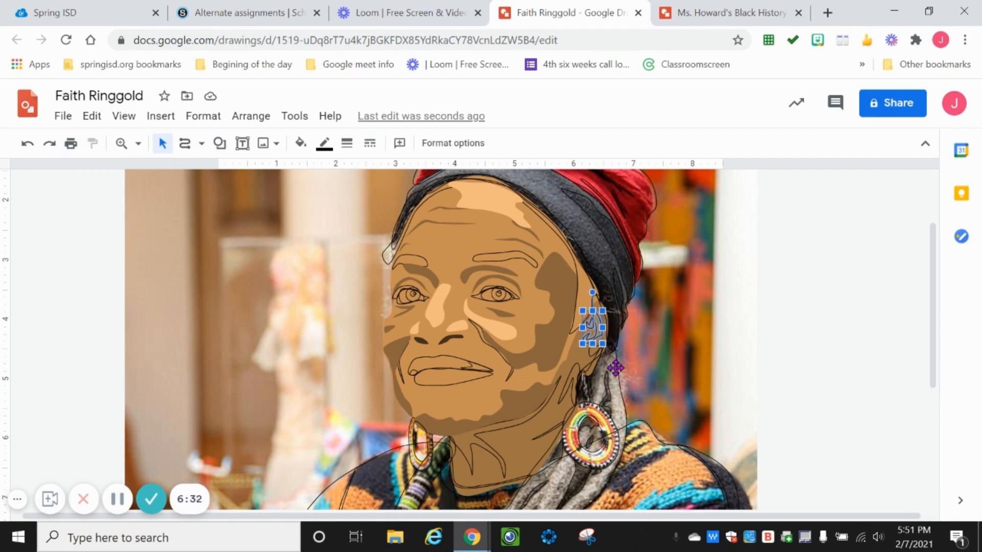
pyautogui.click(301, 145)
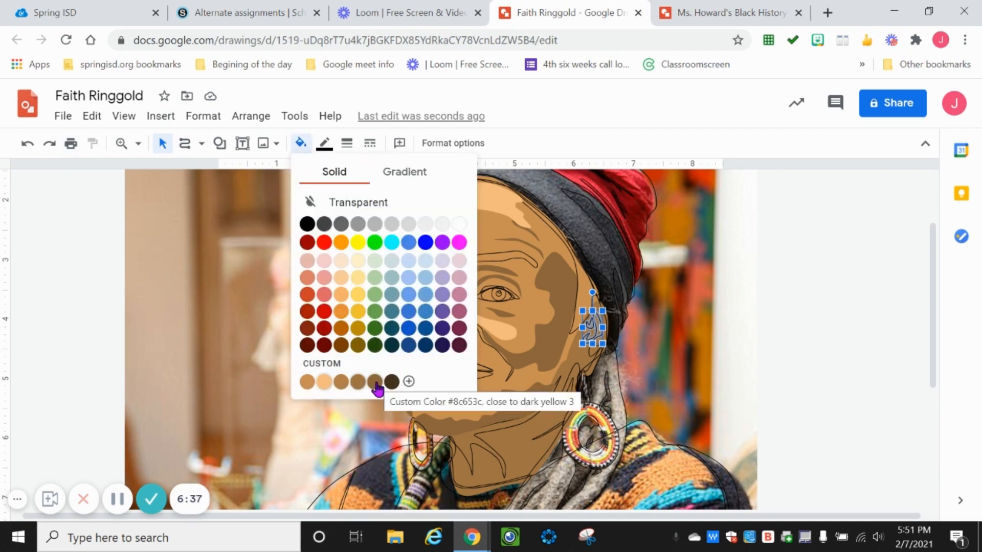
pyautogui.click(408, 382)
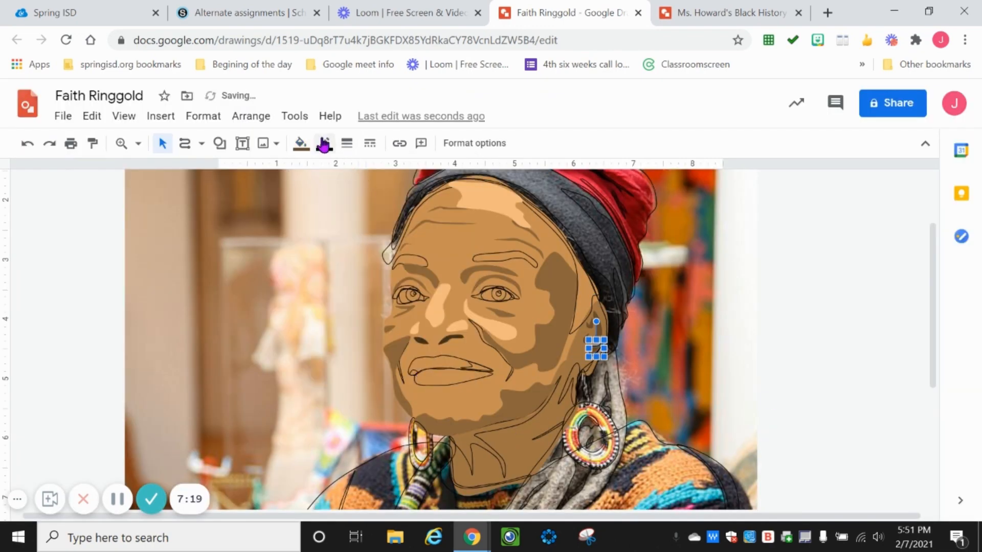
pyautogui.click(324, 143)
pyautogui.click(378, 177)
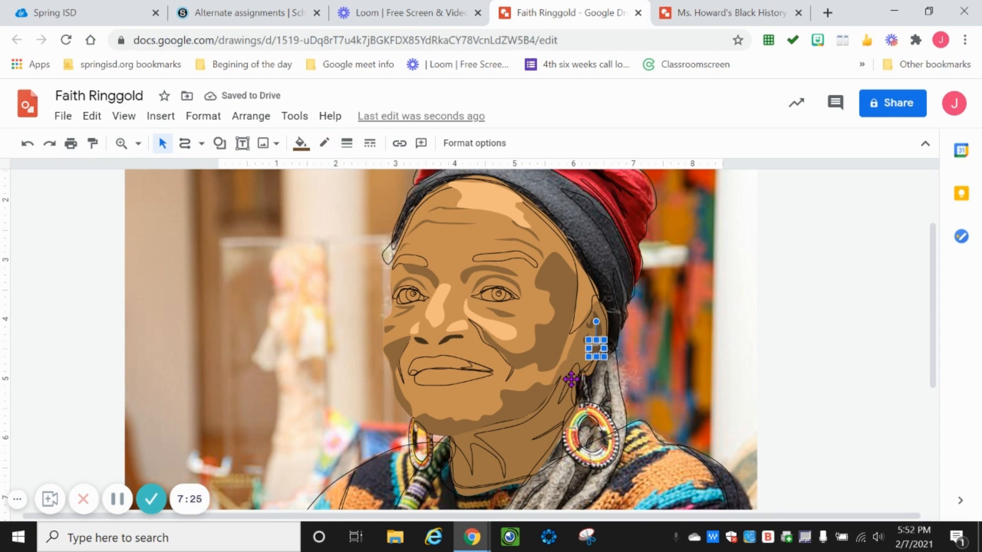
# Fill the neck shadow shape just below the ear with the newest dark custom brown and make its border transparent
pyautogui.click(571, 380)
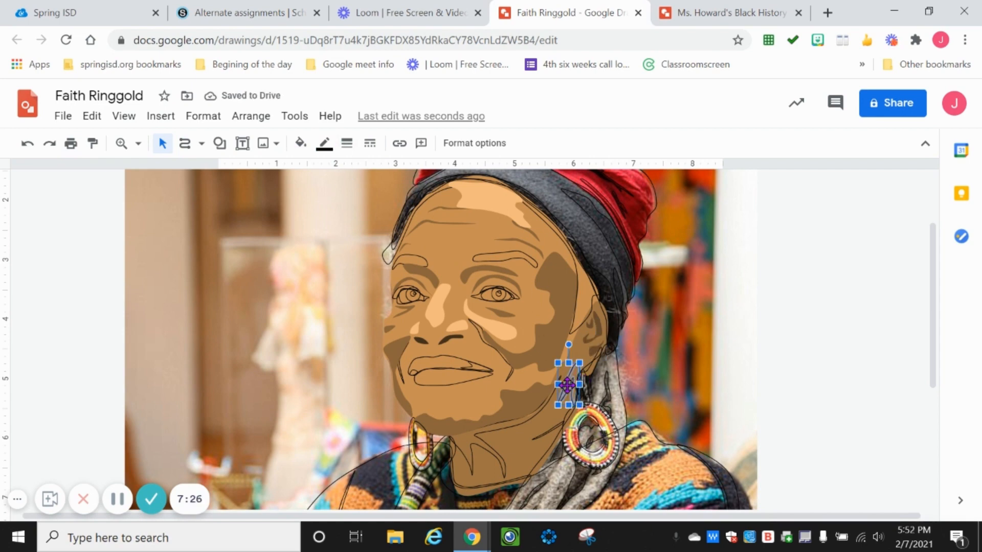
pyautogui.click(303, 146)
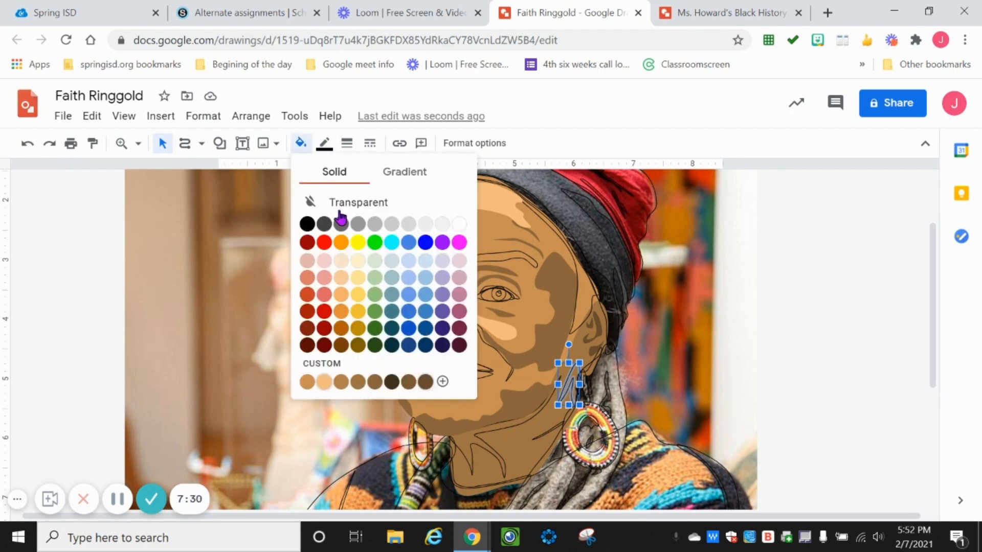
pyautogui.click(425, 382)
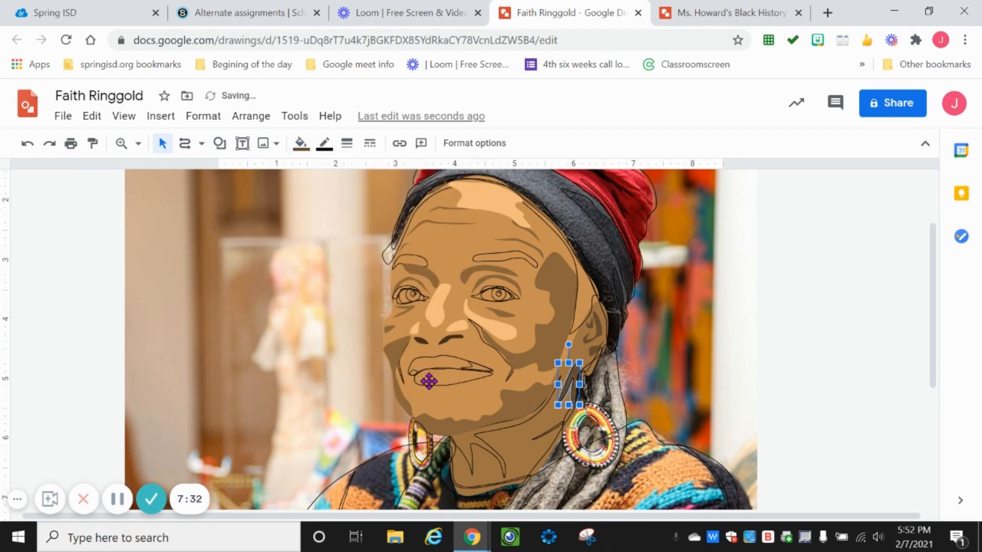
pyautogui.click(325, 144)
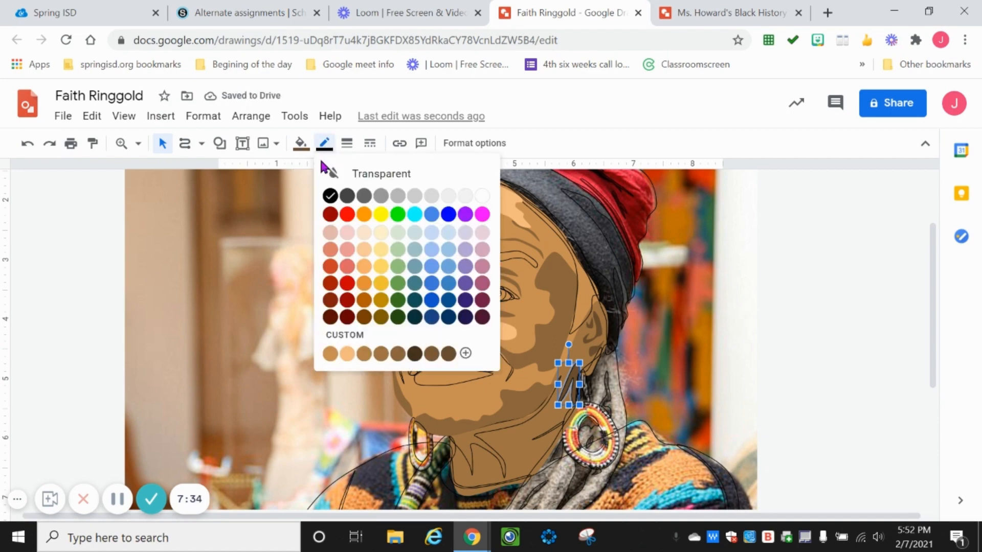
pyautogui.click(353, 173)
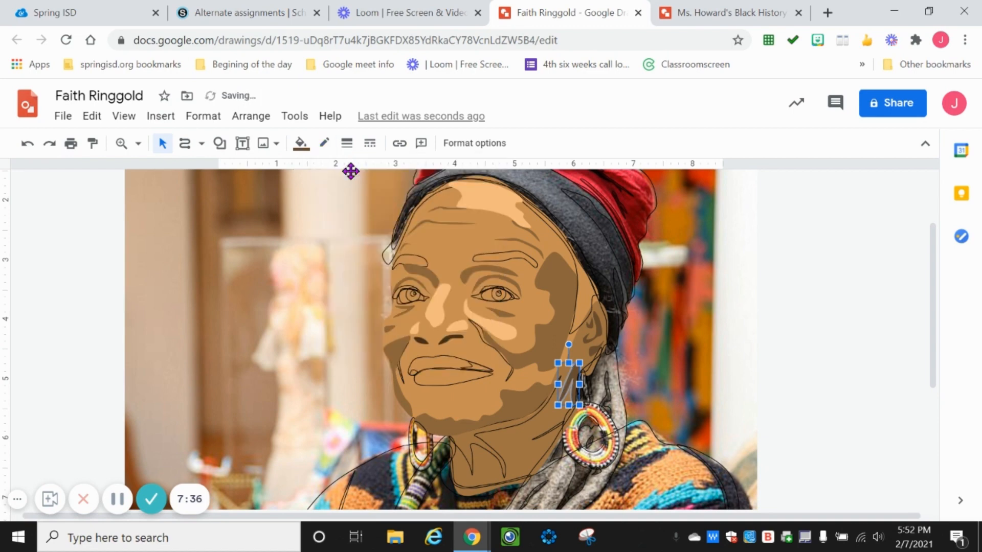
# Fill the large shadow shape along the jawline and neck with a dark custom brown and make its border transparent
pyautogui.click(465, 445)
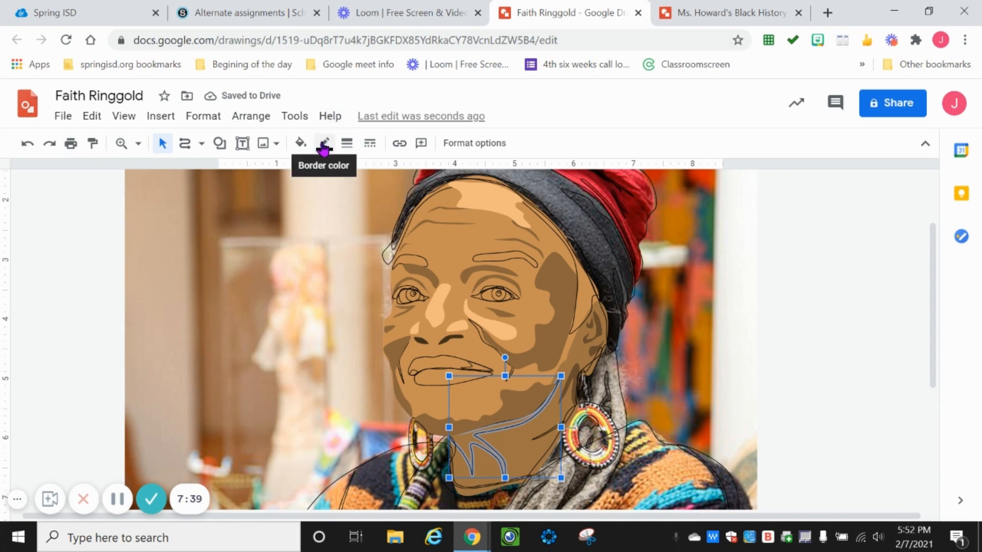
pyautogui.click(301, 143)
pyautogui.click(329, 164)
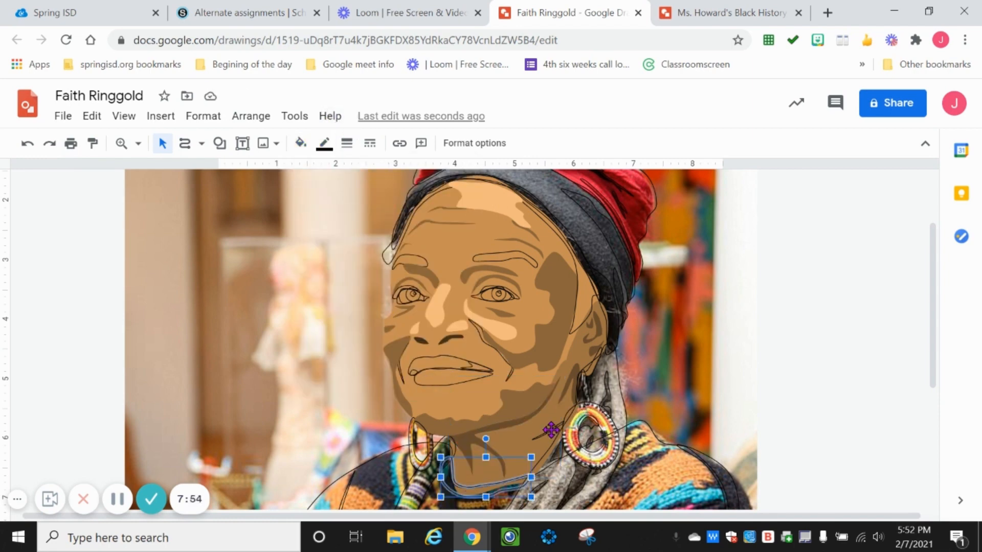
# Fill the small neck crease beside the earring with the newest dark custom brown and make its border transparent
pyautogui.click(551, 429)
pyautogui.click(300, 144)
pyautogui.click(427, 382)
pyautogui.click(324, 143)
pyautogui.click(353, 174)
# Select both eyebrows, fill them with the very dark custom brown and make their borders transparent
pyautogui.click(500, 254)
pyautogui.keyDown('shift'); pyautogui.click(414, 260); pyautogui.keyUp('shift')
pyautogui.click(300, 144)
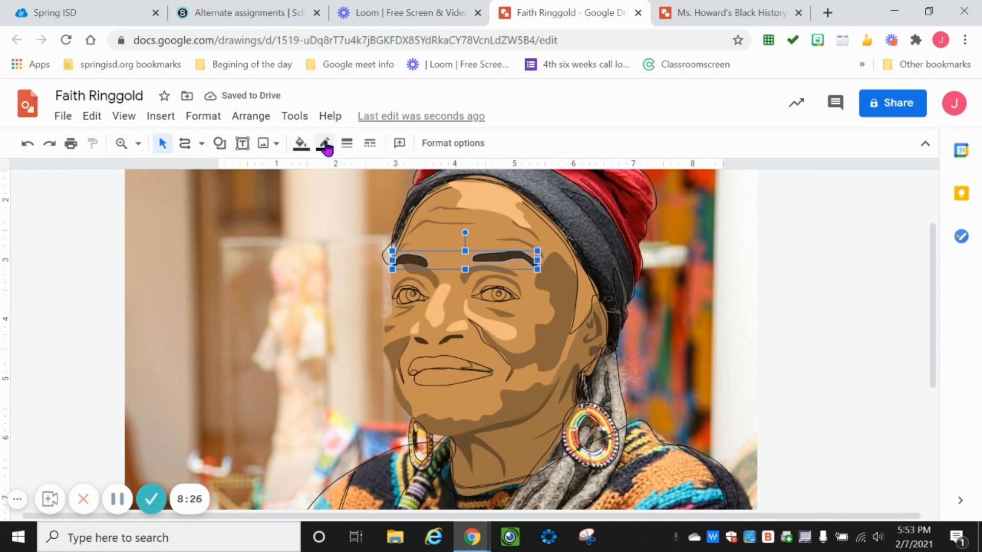
pyautogui.click(324, 143)
pyautogui.click(353, 174)
# Select the smile-line shapes on both sides of the mouth and fill them with a new dark custom brown
pyautogui.click(402, 364)
pyautogui.keyDown('shift'); pyautogui.click(480, 325); pyautogui.keyUp('shift')
pyautogui.click(300, 143)
pyautogui.click(440, 380)
pyautogui.press('Return')
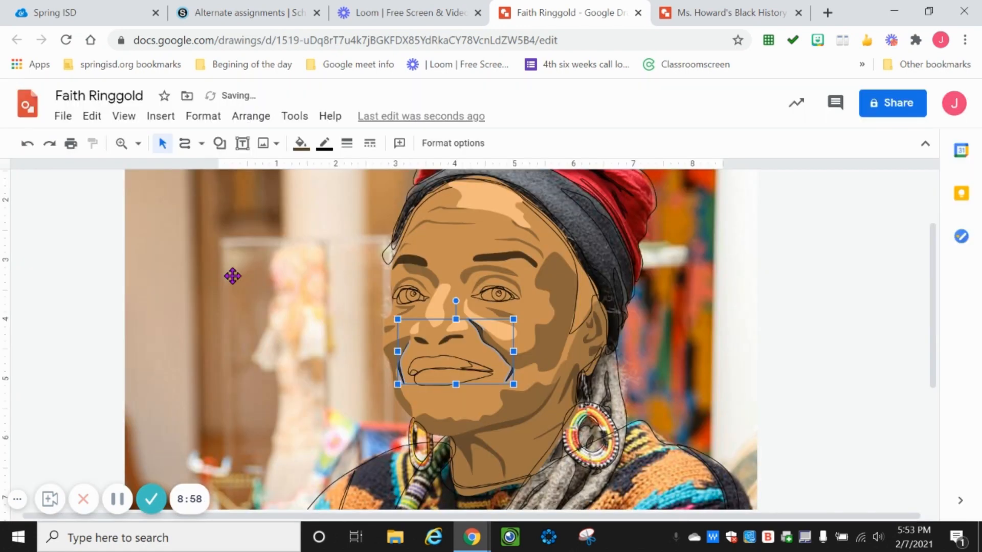
# Select the upper and lower lip shapes together and fill them with the light reddish color #dd7e6b
pyautogui.click(443, 364)
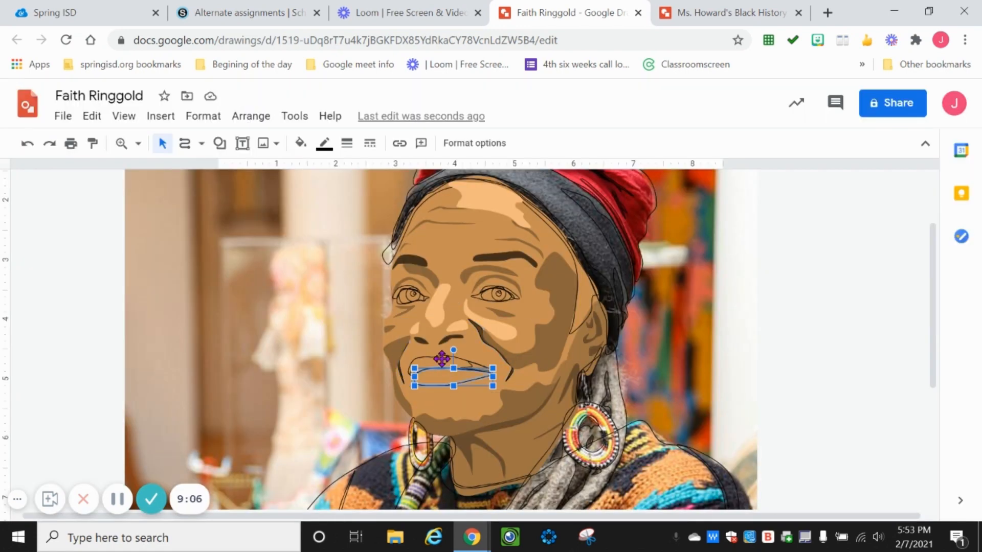
pyautogui.keyDown('shift'); pyautogui.click(442, 359); pyautogui.keyUp('shift')
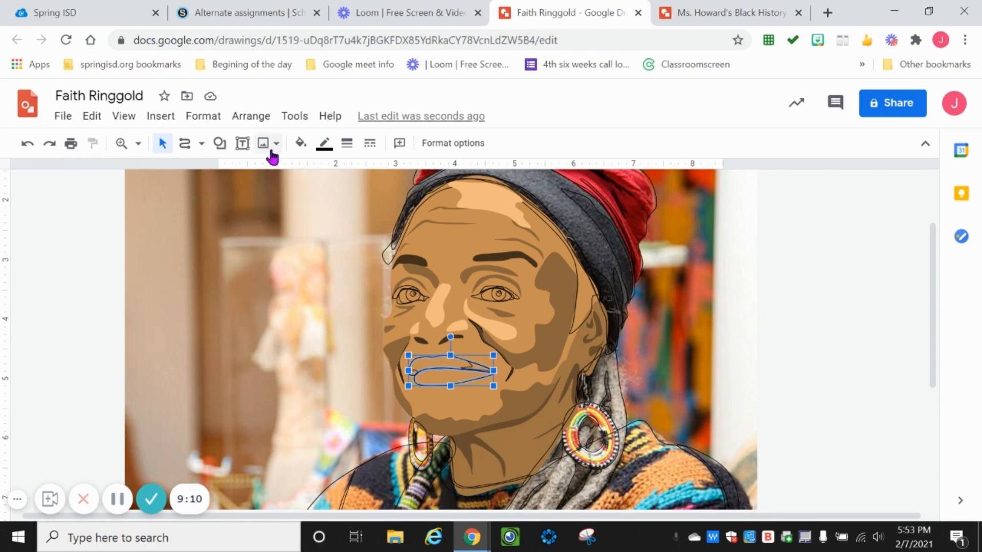
pyautogui.click(301, 143)
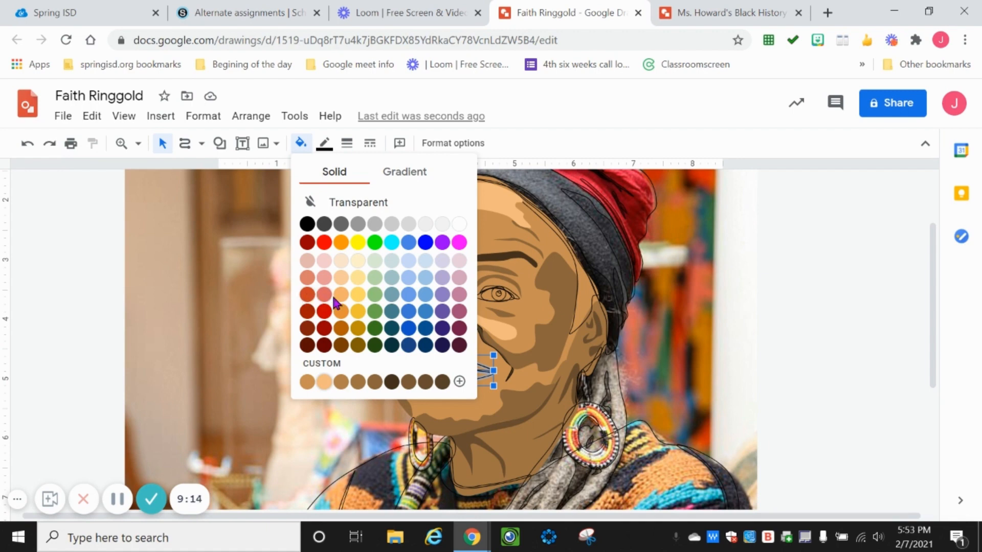
pyautogui.click(310, 279)
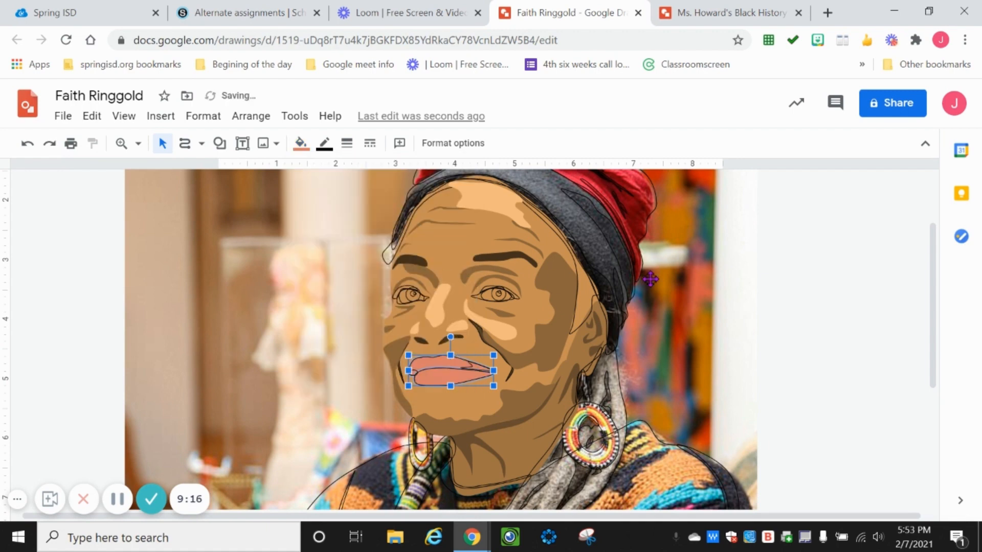
# Fill both selected lip shapes with the custom reddish tone #cf7664 and make their borders transparent
pyautogui.click(299, 148)
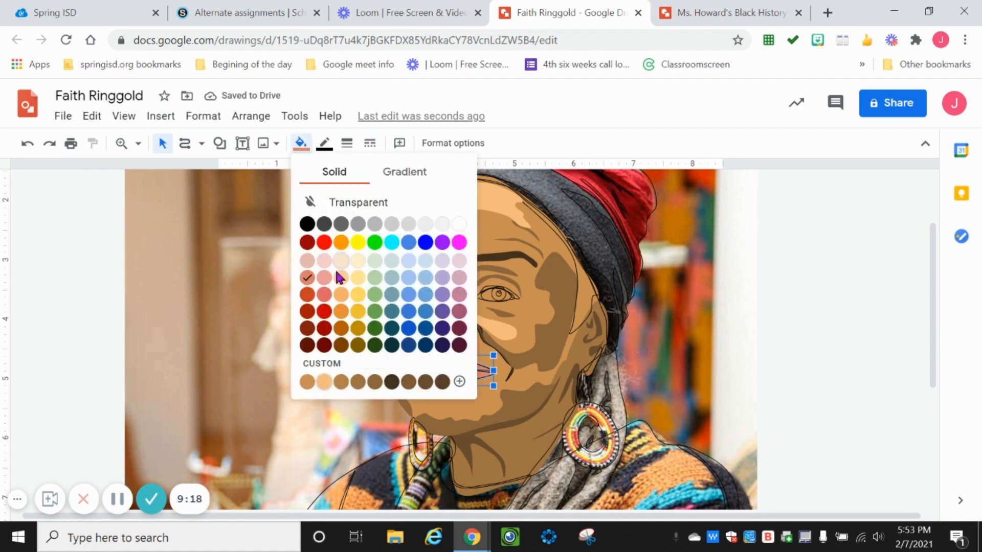
pyautogui.click(342, 368)
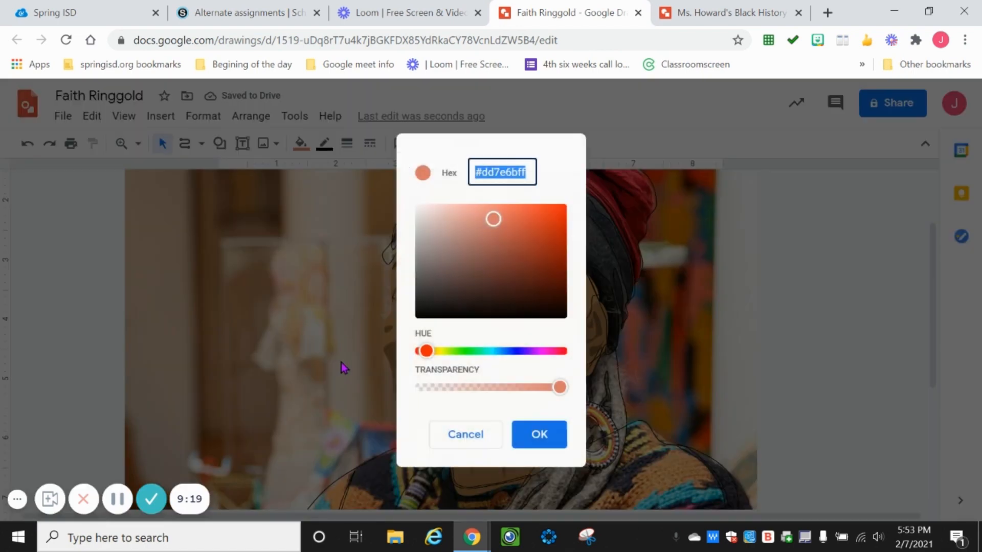
pyautogui.click(491, 234)
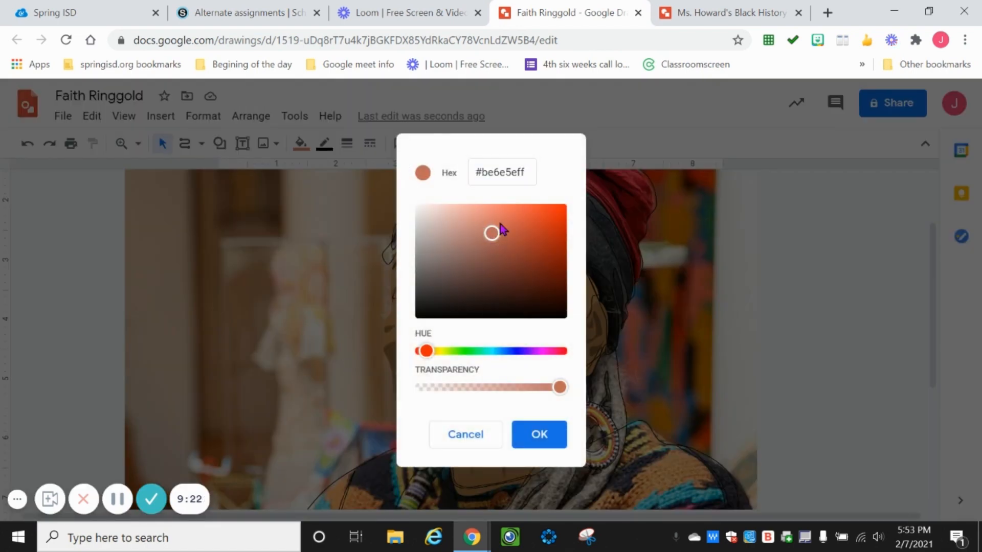
pyautogui.click(499, 222)
pyautogui.click(495, 239)
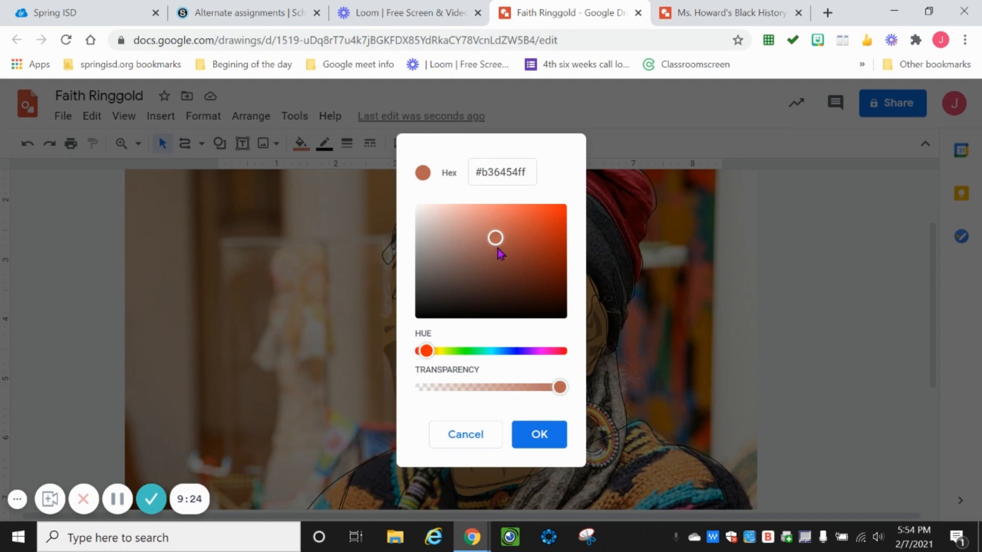
pyautogui.moveTo(495, 236); pyautogui.dragTo(494, 226)
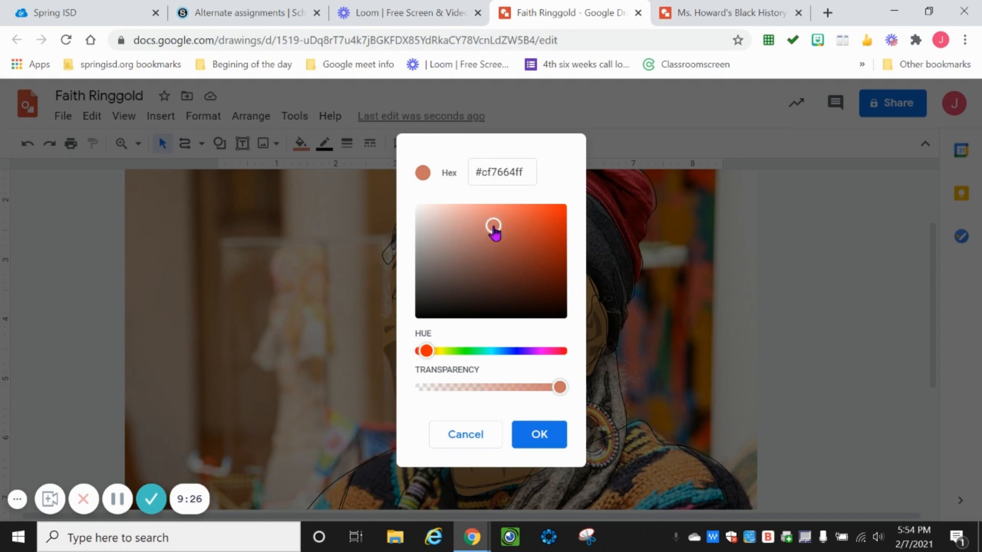
pyautogui.click(541, 434)
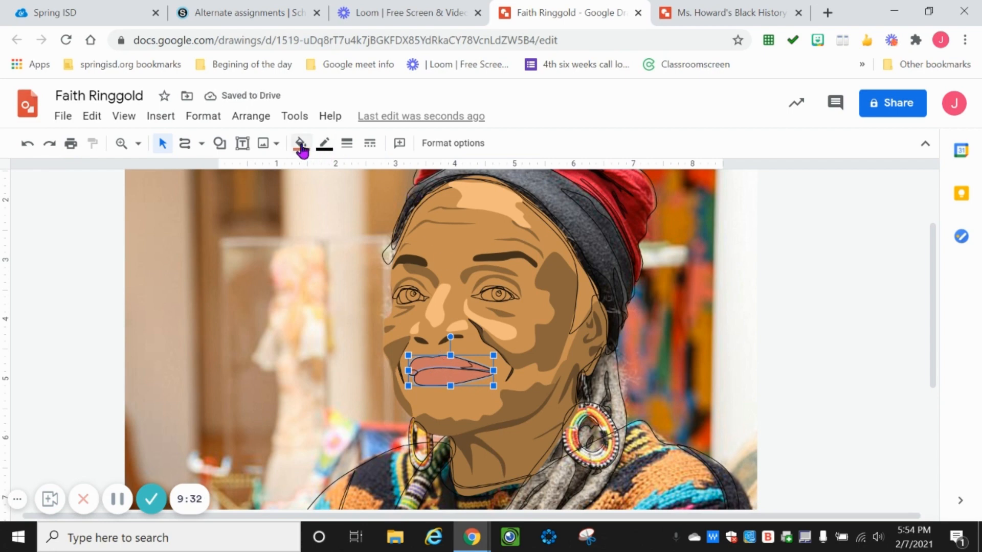
pyautogui.click(326, 146)
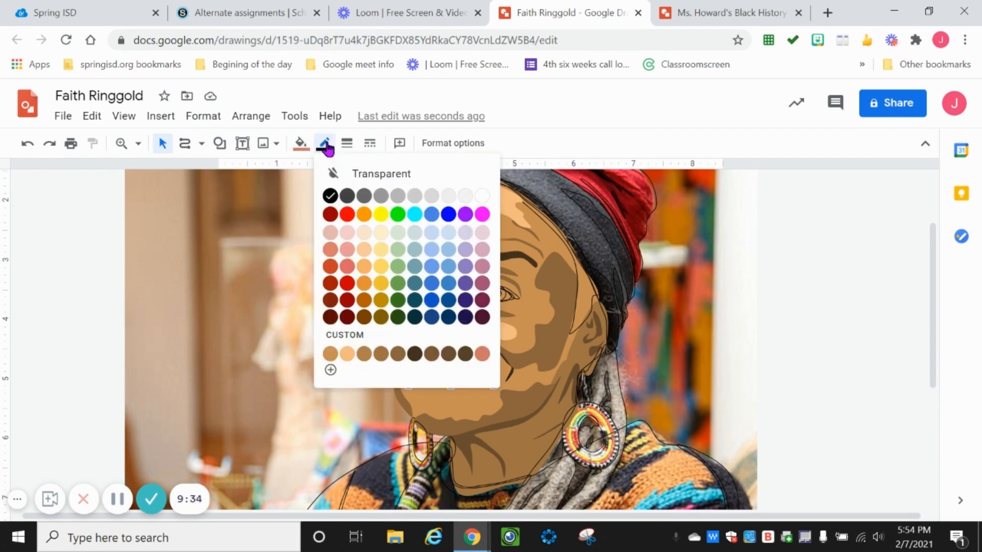
pyautogui.click(379, 175)
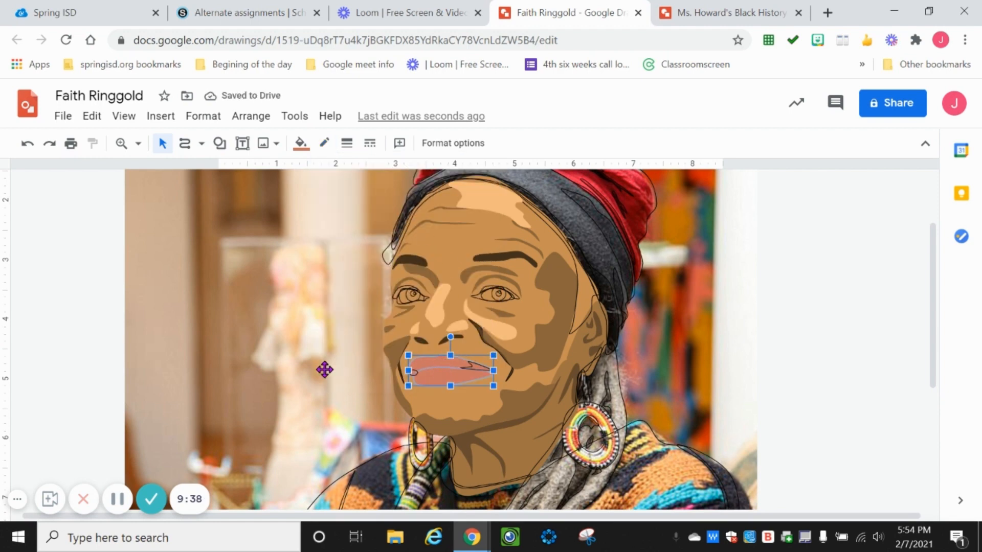
# Select only the upper lip and fill it with the darker custom tone #a66153
pyautogui.click(397, 374)
pyautogui.click(438, 362)
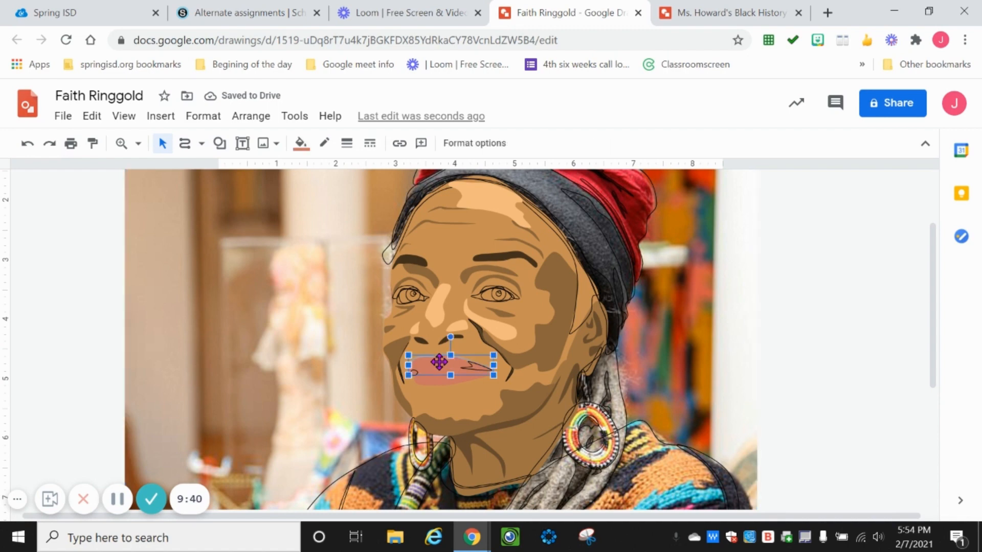
pyautogui.click(301, 144)
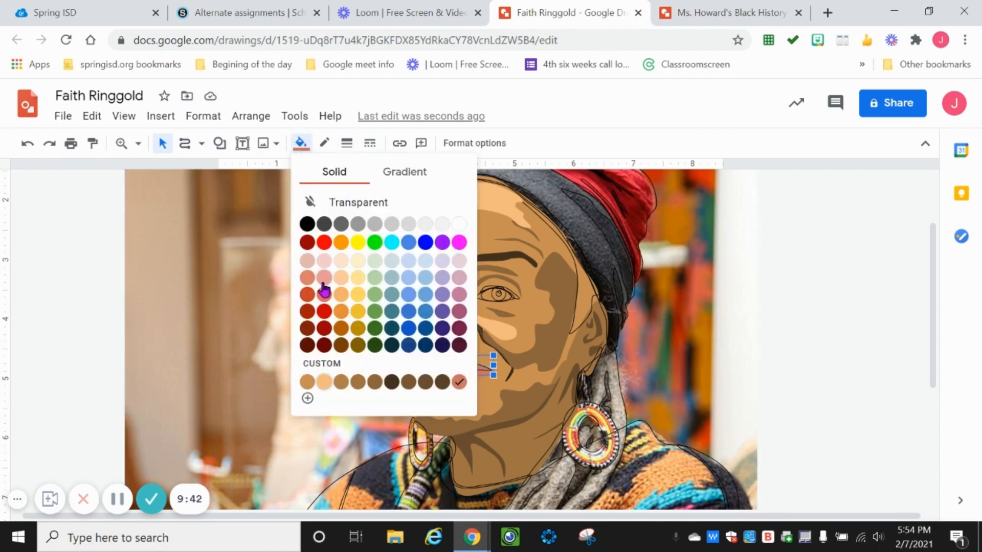
pyautogui.click(353, 364)
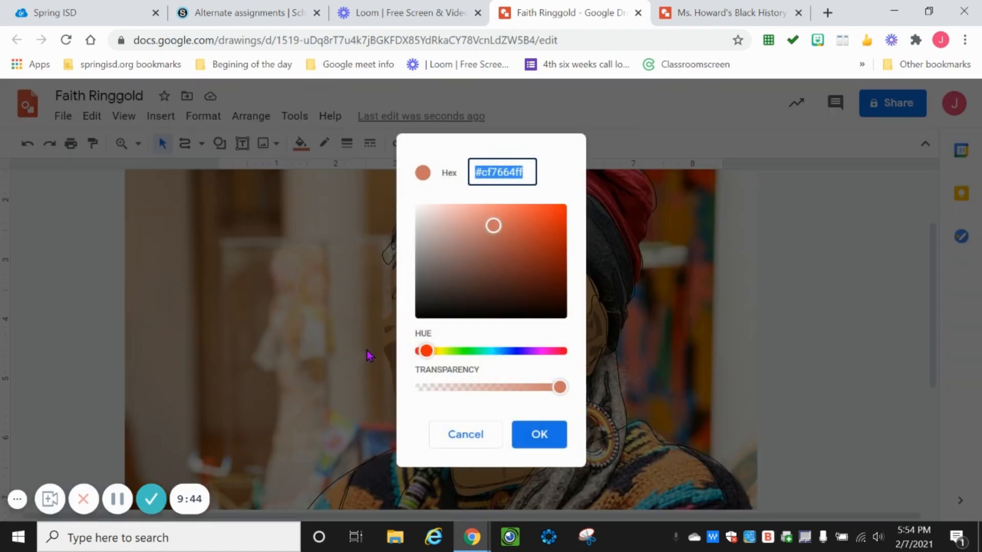
pyautogui.click(493, 237)
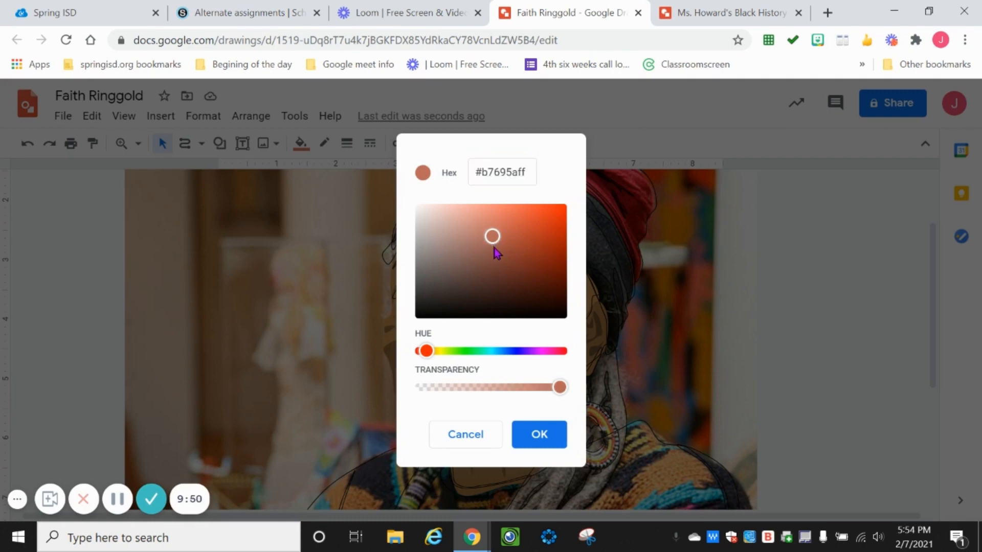
pyautogui.click(491, 244)
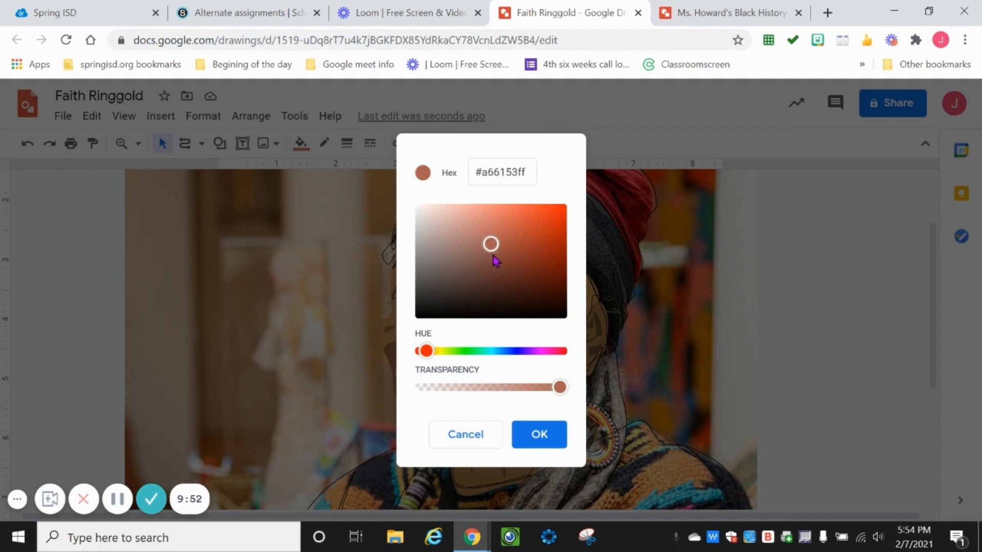
pyautogui.click(531, 436)
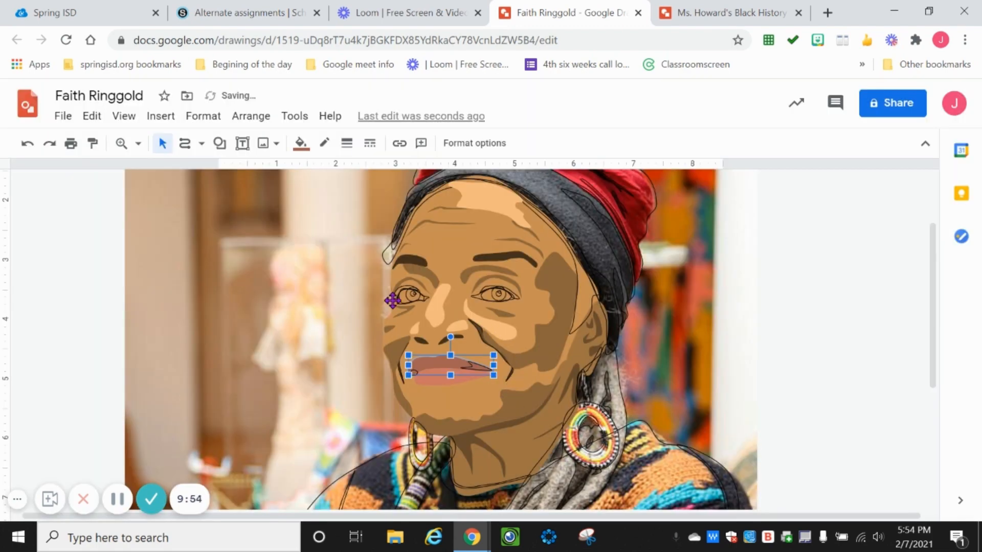
# Select the small shadow shapes at both corners of the mouth and fill them with the upper lip's custom tone #a66153
pyautogui.click(477, 365)
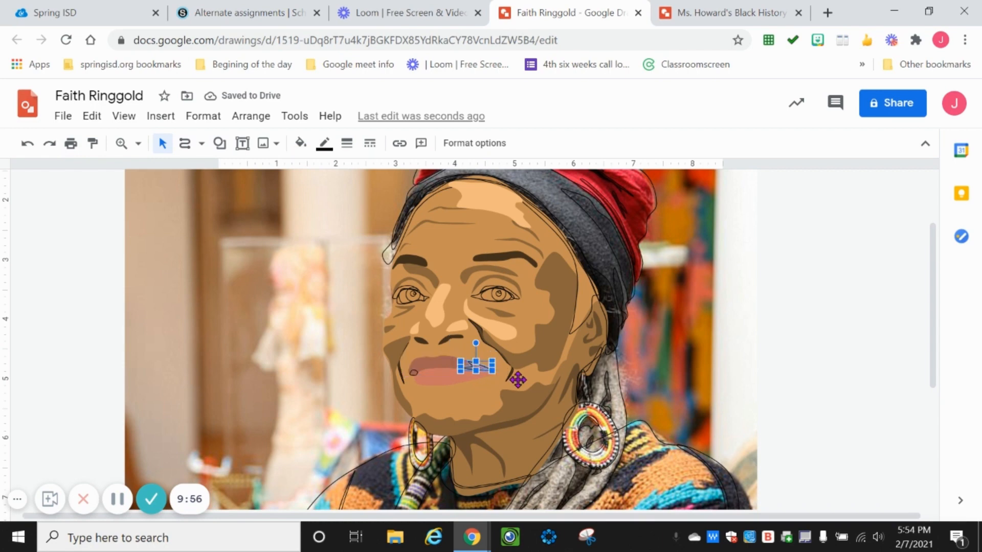
pyautogui.click(301, 144)
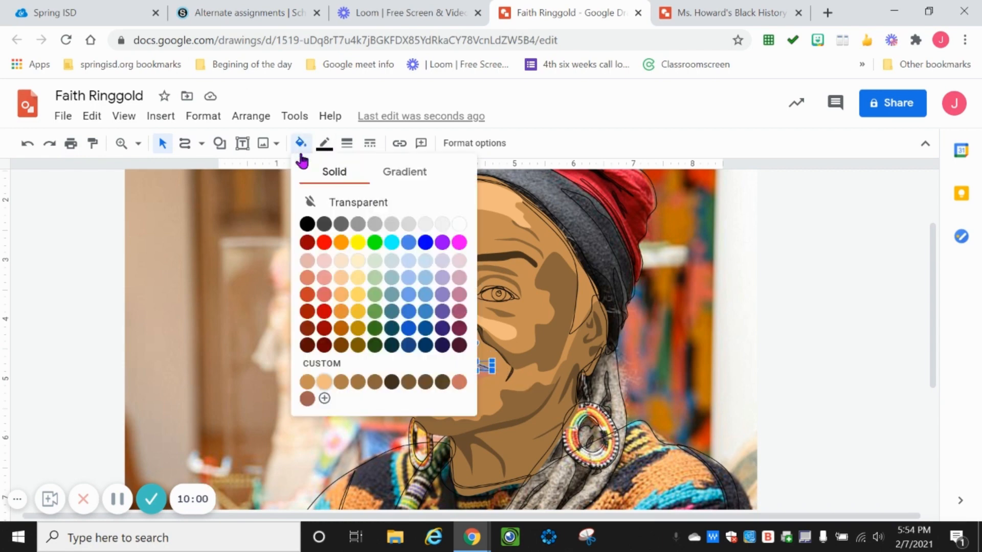
pyautogui.click(307, 399)
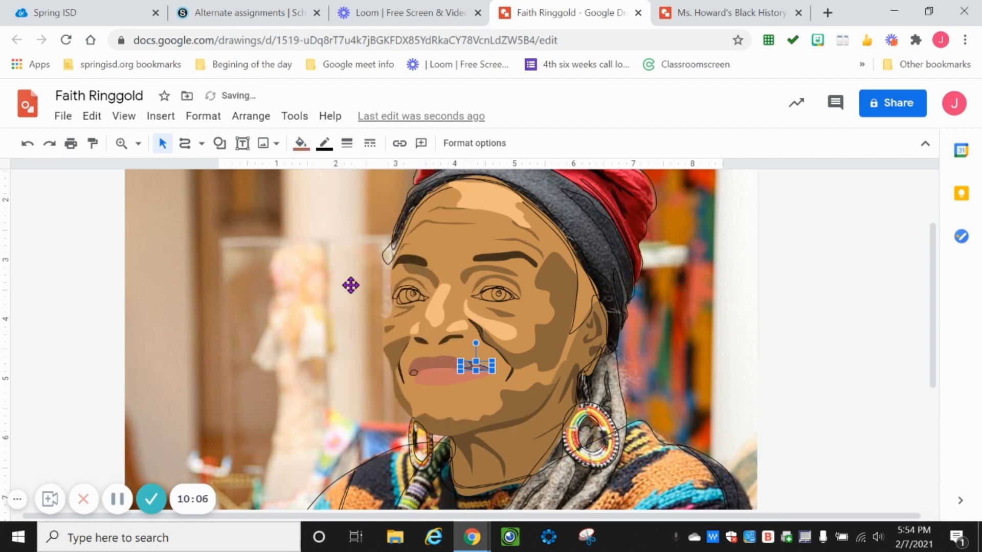
pyautogui.click(415, 371)
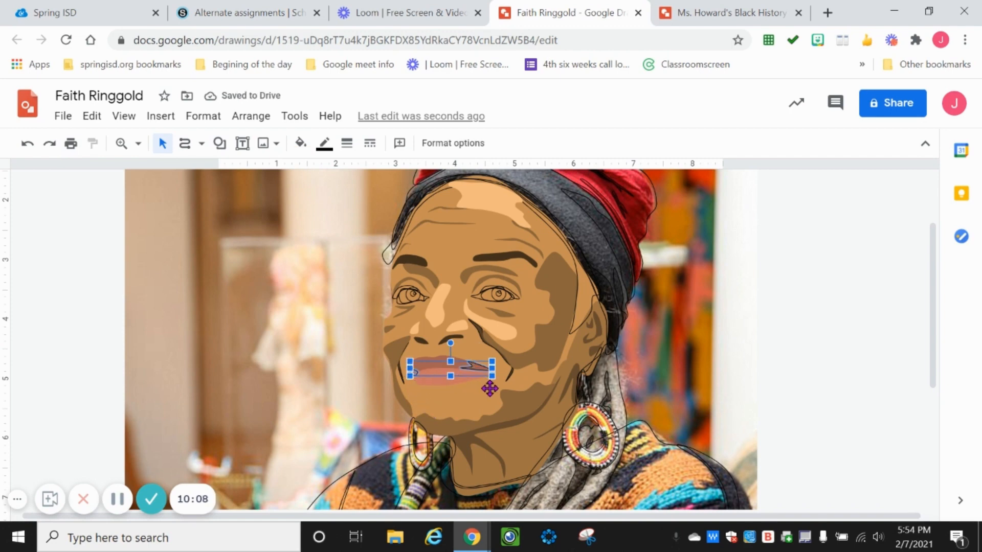
pyautogui.click(300, 144)
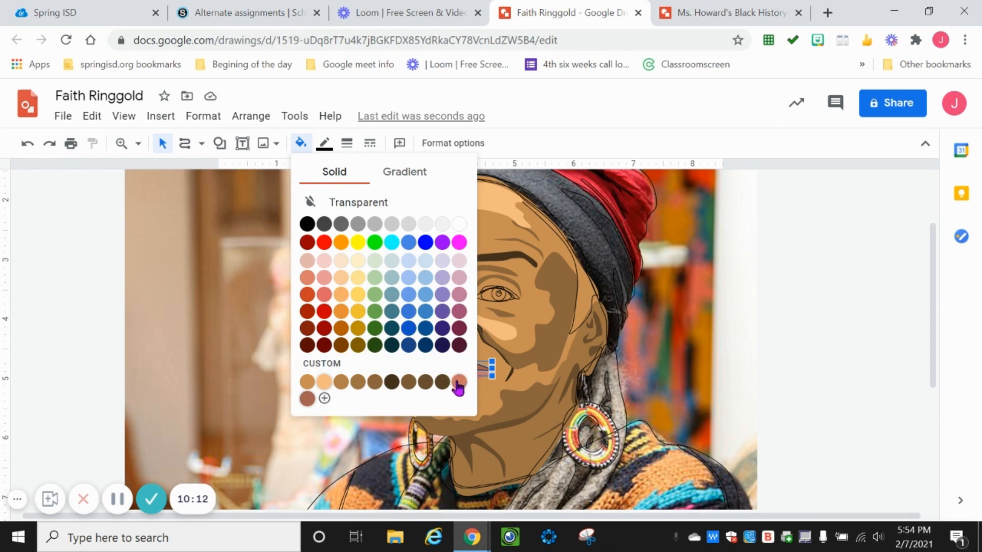
pyautogui.click(307, 400)
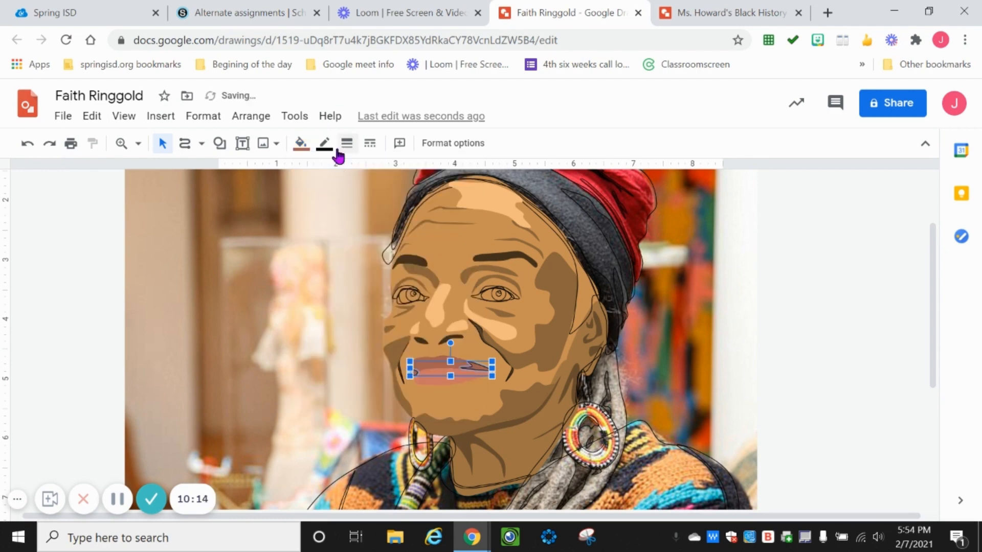
# Darken the two mouth-corner shadows to the custom color #824d43, make their borders transparent and deselect them
pyautogui.click(300, 143)
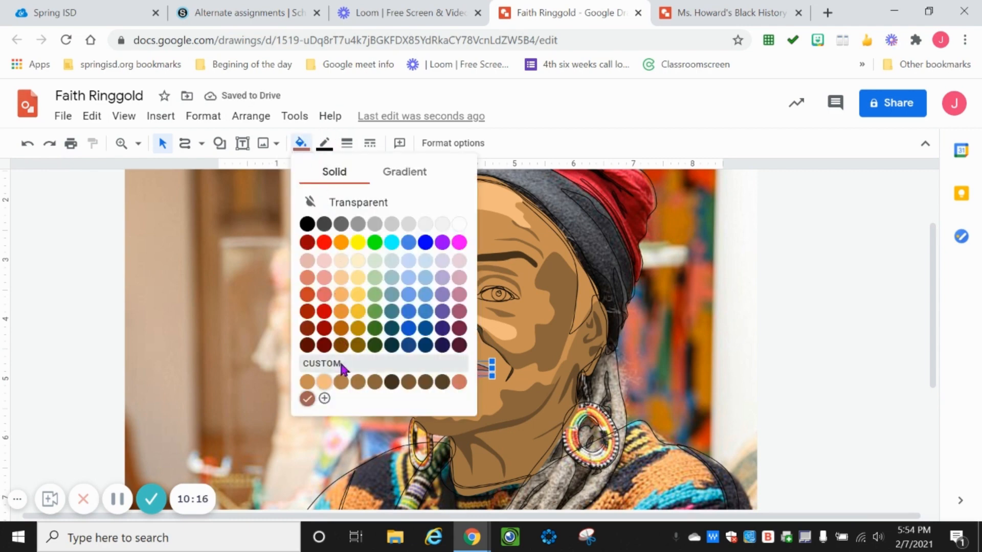
pyautogui.click(342, 366)
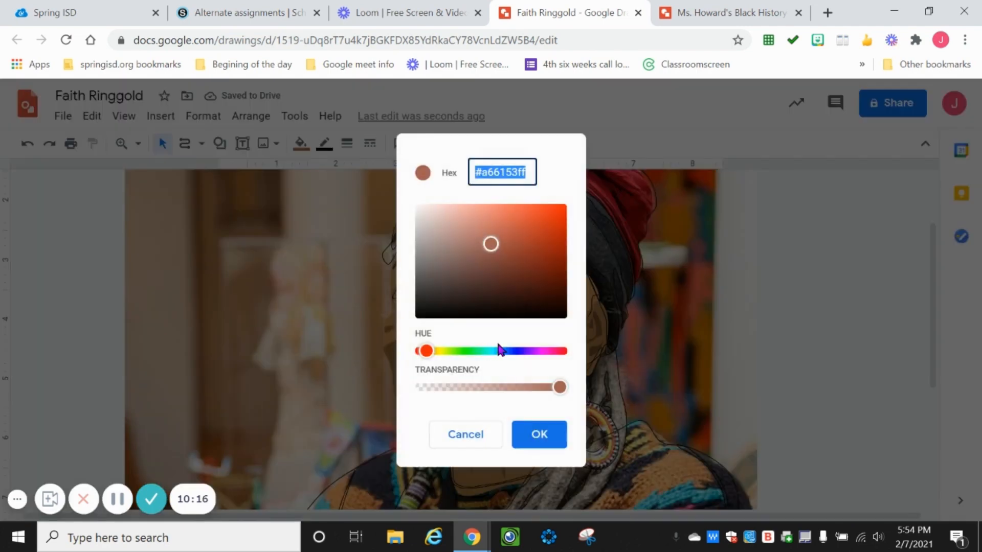
pyautogui.click(490, 260)
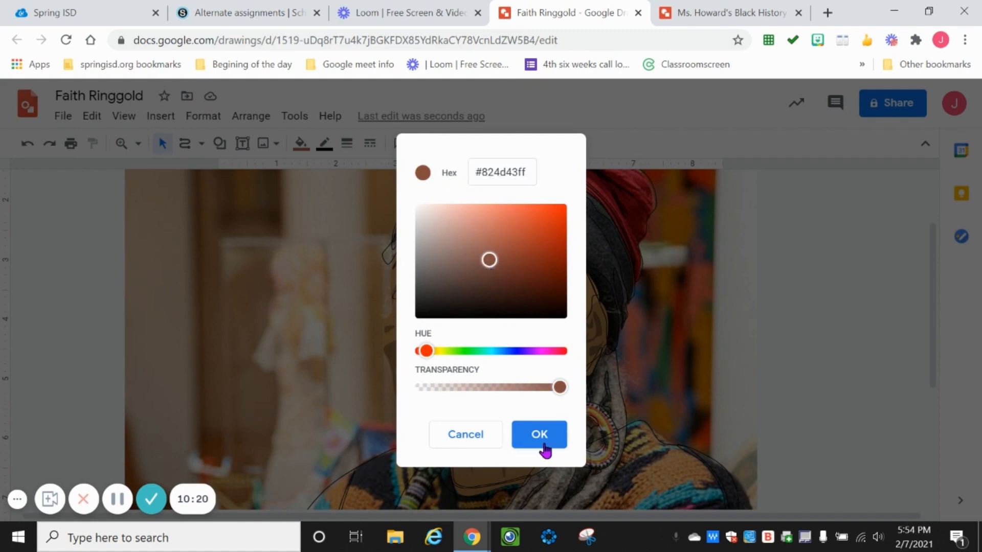
pyautogui.click(540, 434)
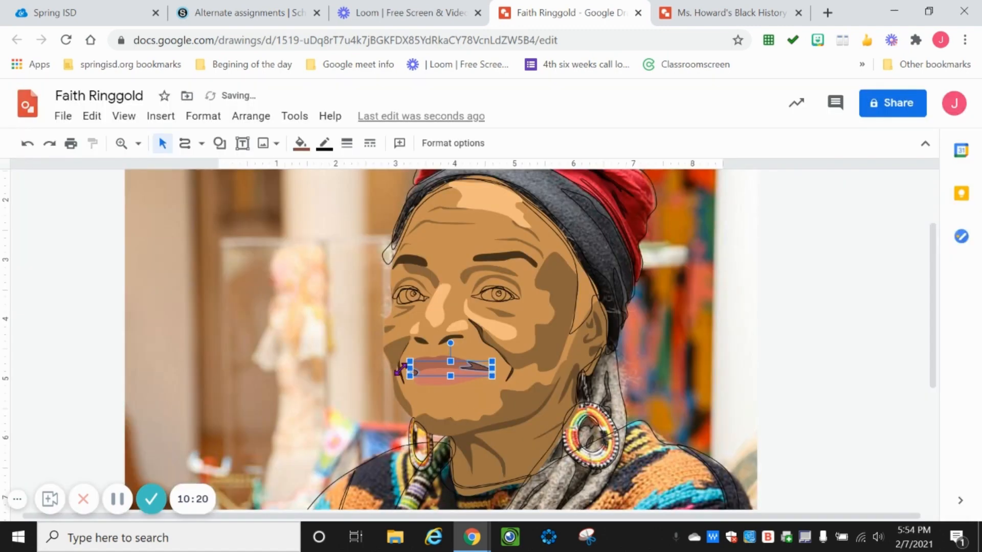
pyautogui.click(325, 144)
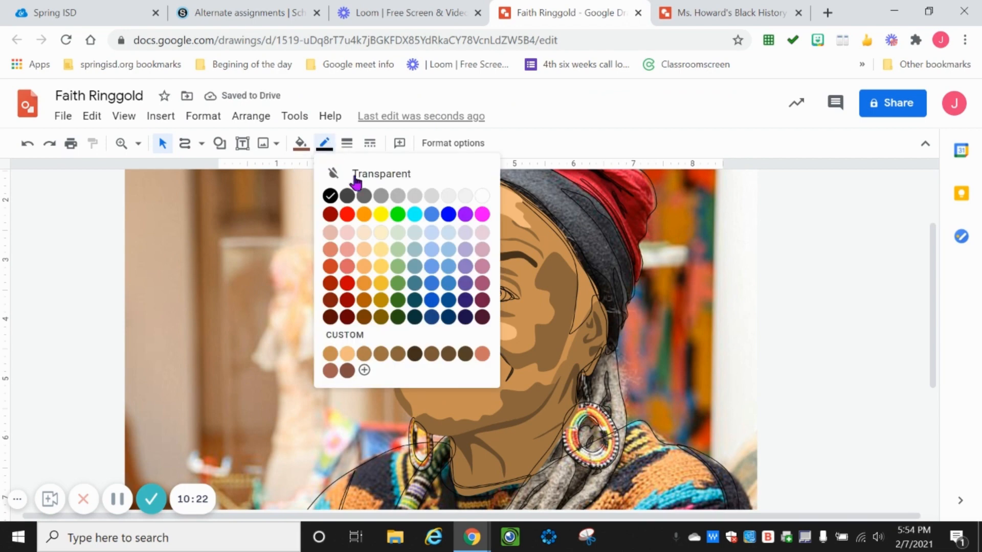
pyautogui.click(384, 177)
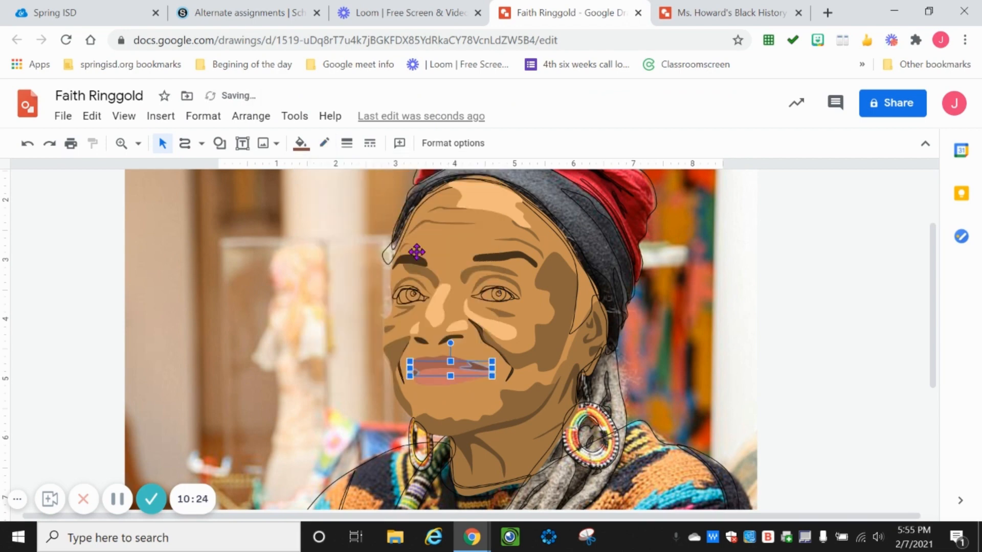
pyautogui.click(681, 348)
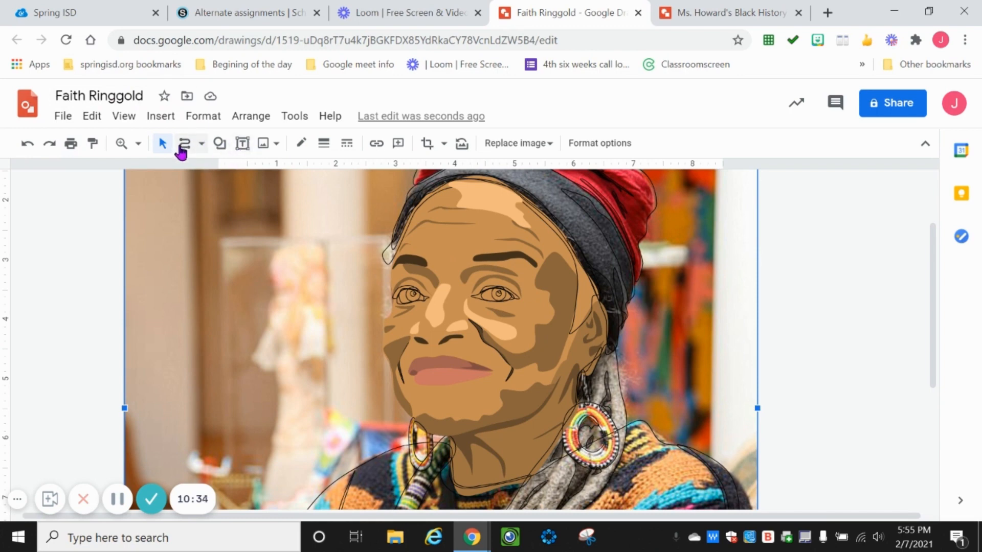
# Select the white-of-the-eye shapes in both eyes and fill them with white
pyautogui.click(122, 143)
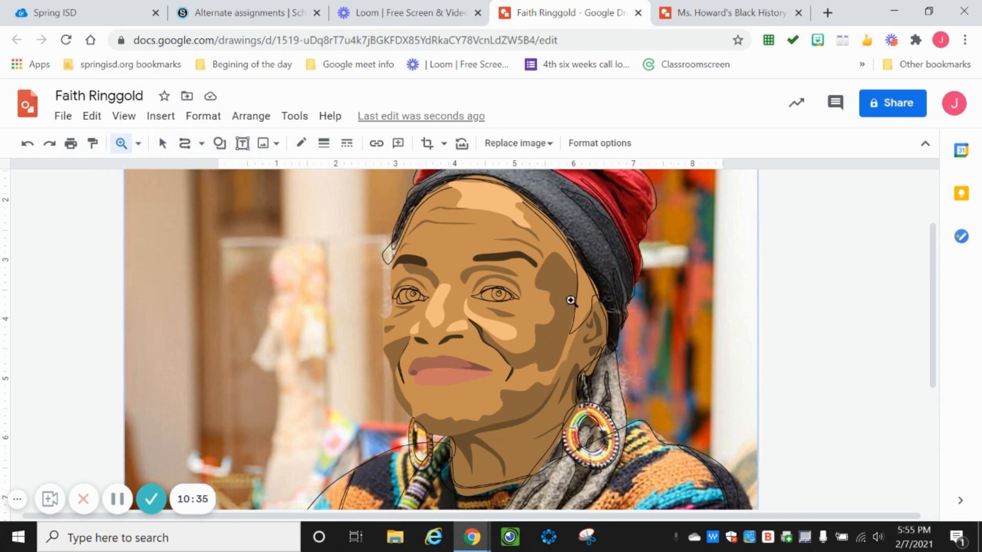
pyautogui.click(483, 286)
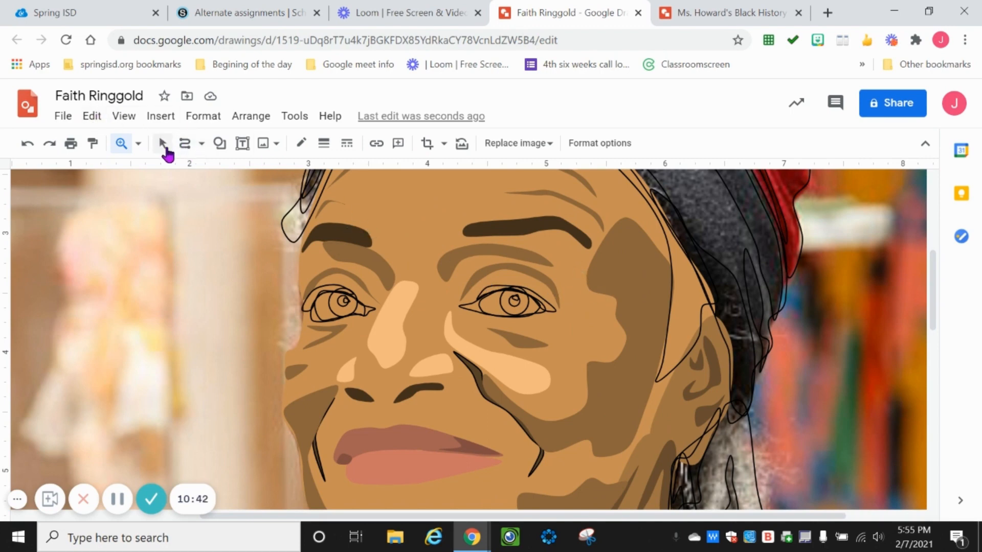
pyautogui.click(166, 149)
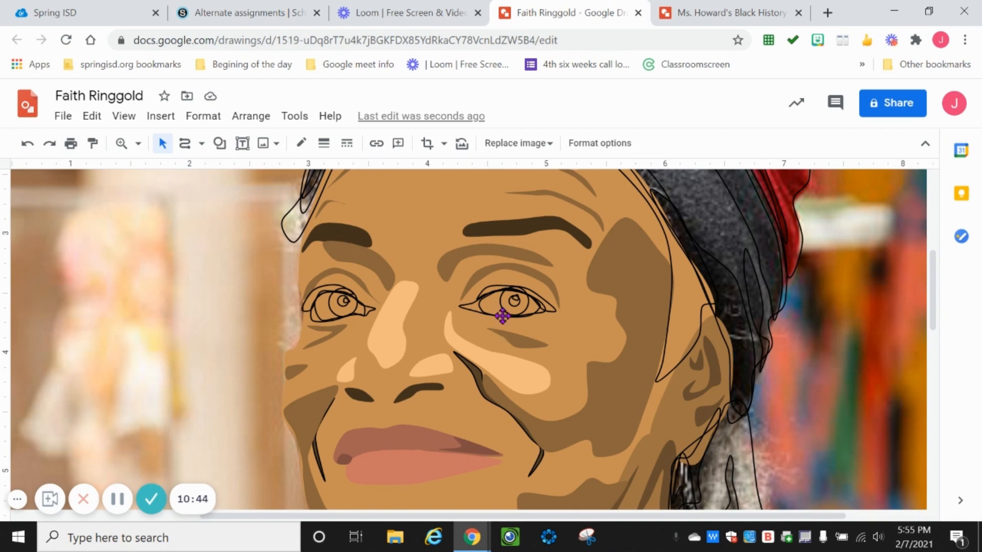
pyautogui.click(493, 303)
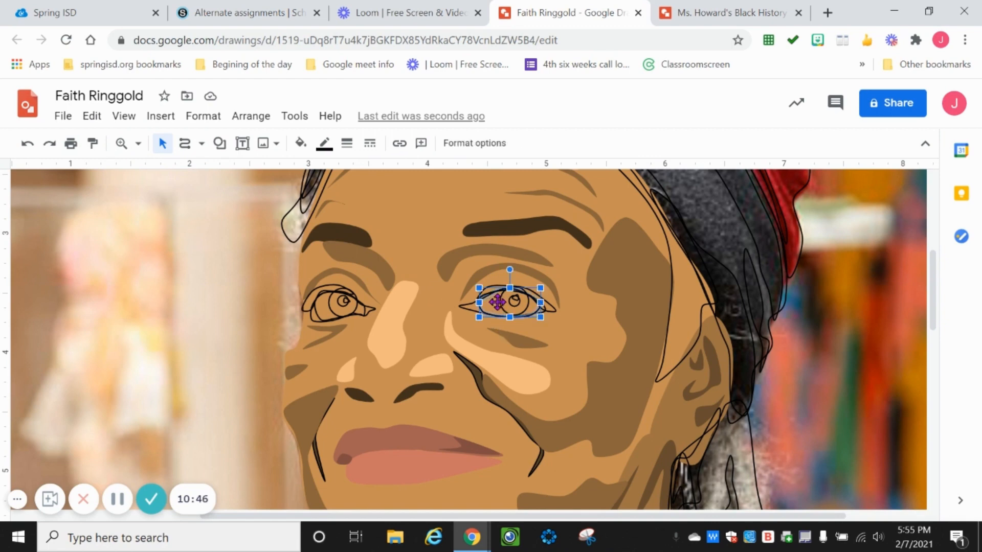
pyautogui.keyDown('shift'); pyautogui.click(322, 305); pyautogui.keyUp('shift')
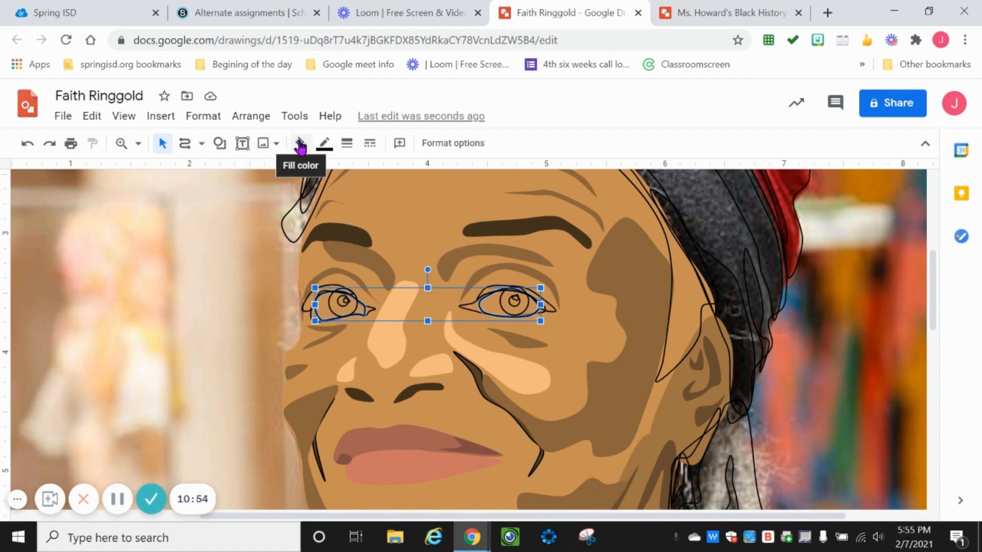
pyautogui.click(301, 146)
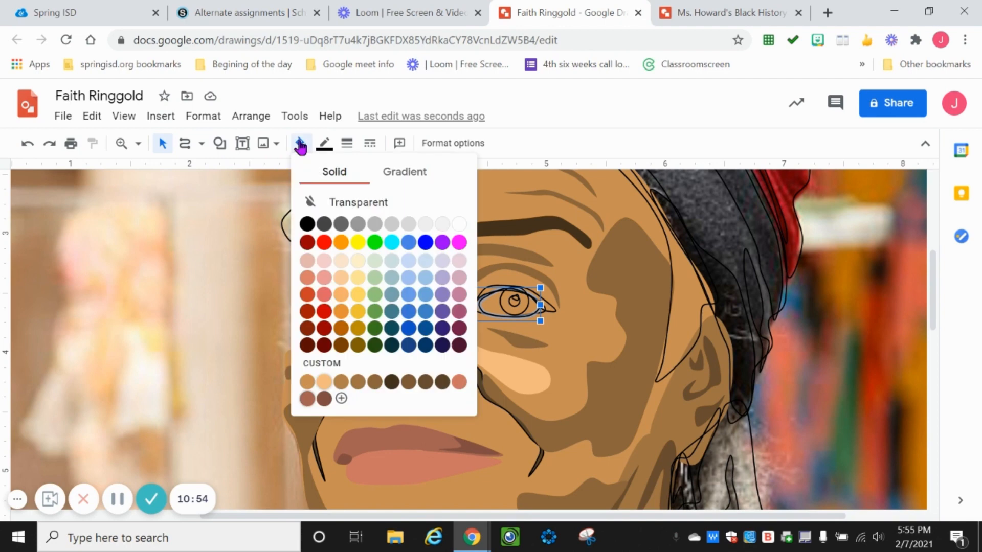
pyautogui.click(459, 225)
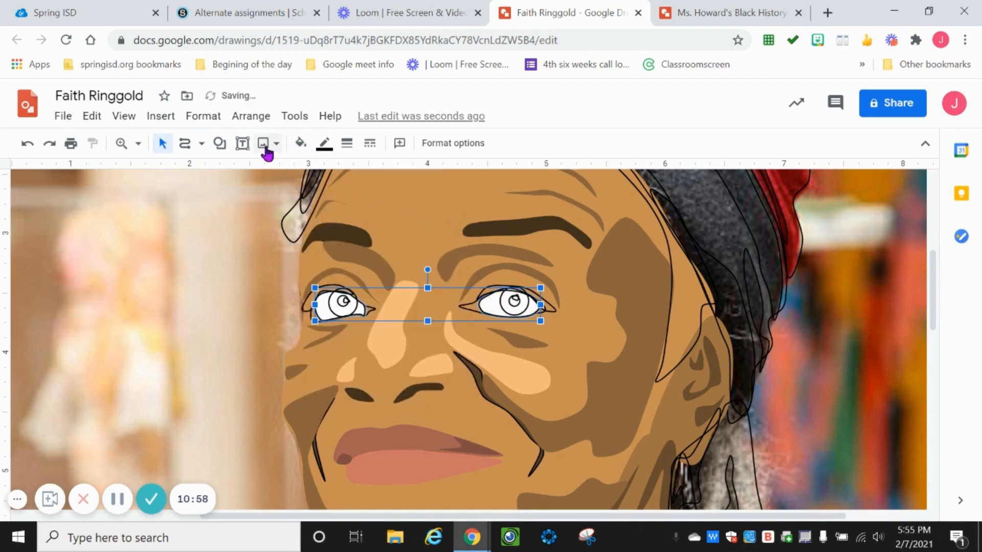
# Tint both selected eye-white shapes with the custom warm off-white #fbf1e8
pyautogui.click(301, 145)
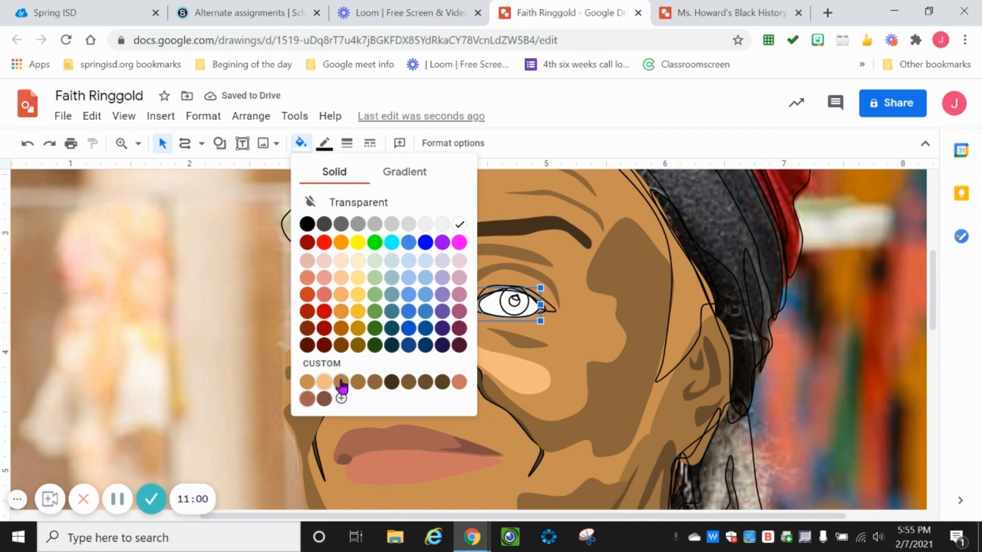
pyautogui.click(341, 398)
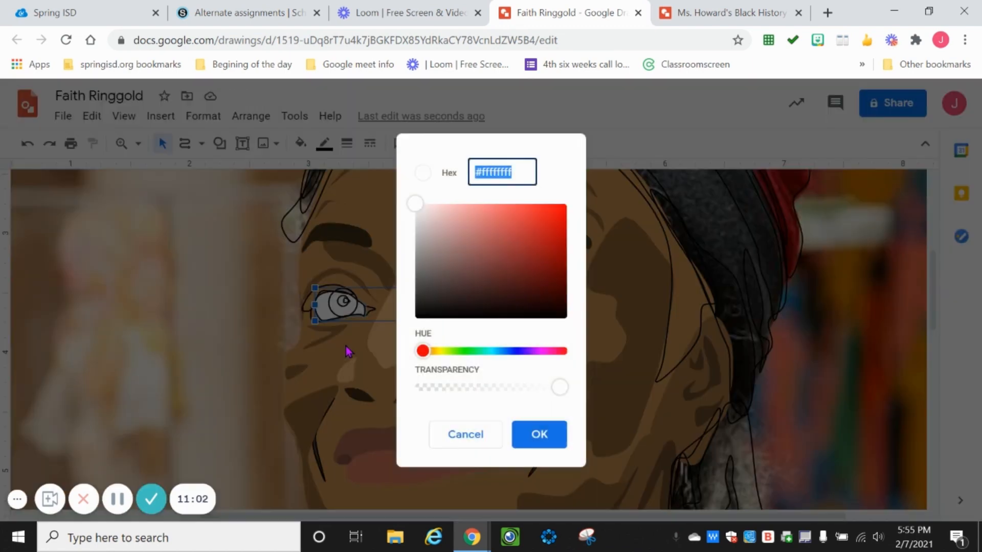
pyautogui.moveTo(436, 349); pyautogui.dragTo(443, 353)
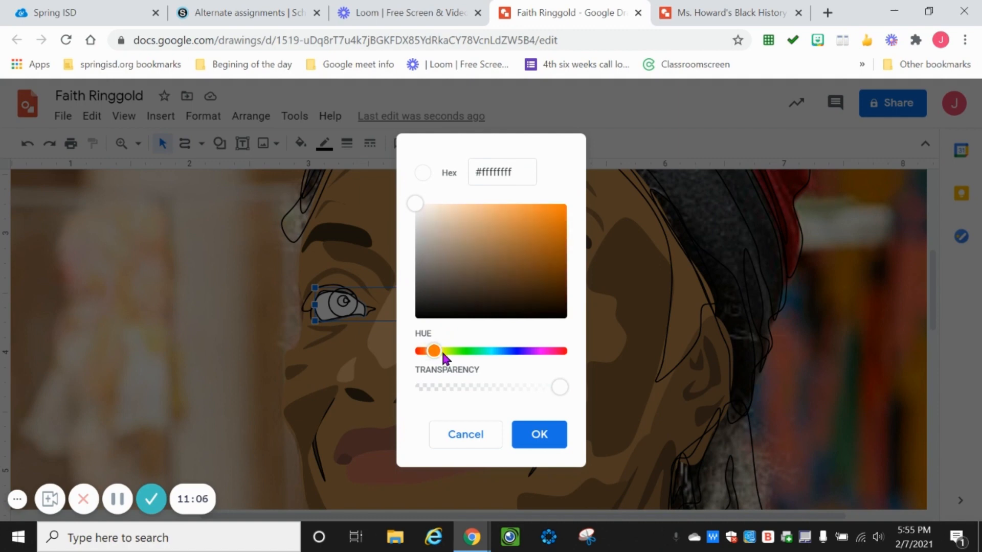
pyautogui.click(428, 206)
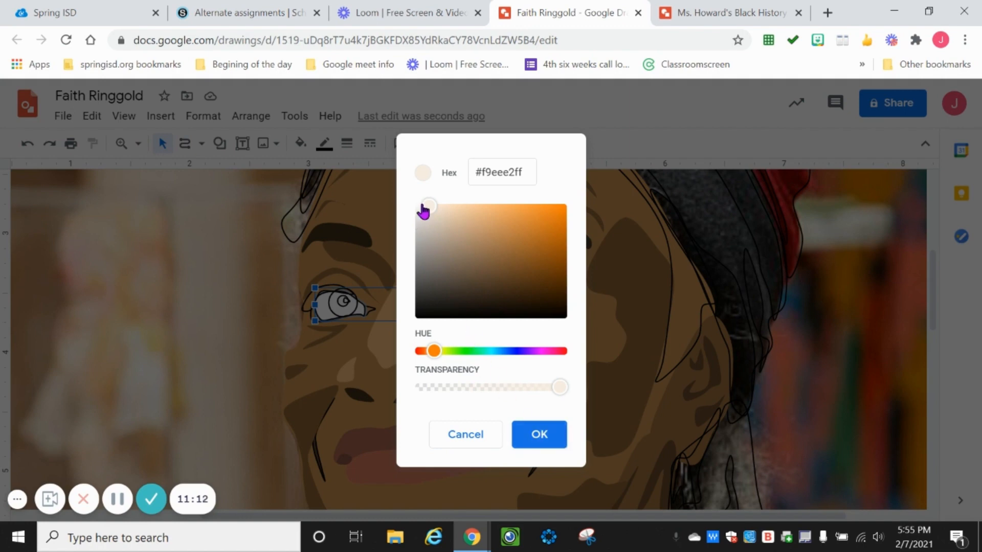
pyautogui.click(421, 205)
pyautogui.click(429, 206)
pyautogui.click(421, 207)
pyautogui.click(425, 207)
pyautogui.click(428, 209)
pyautogui.click(531, 436)
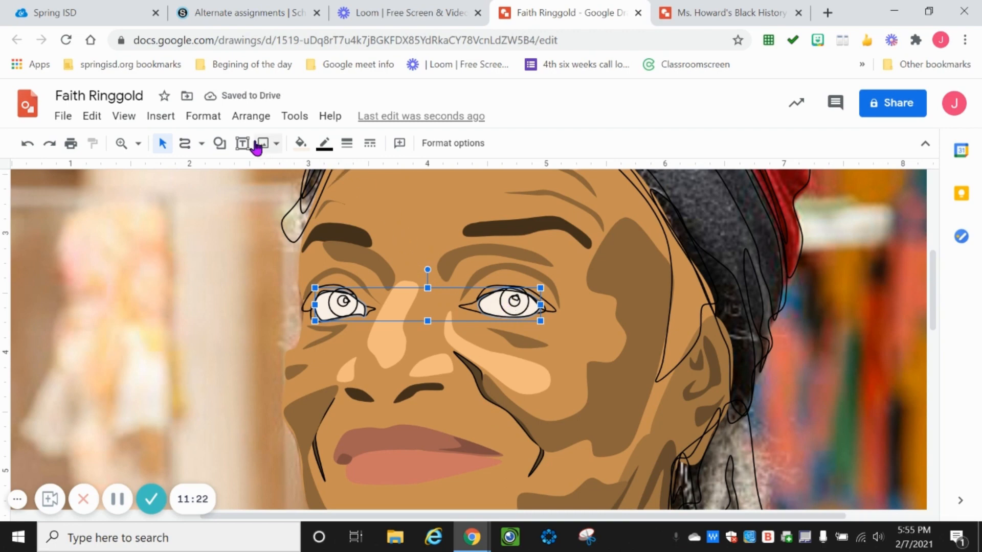
# Fill both selected eye-white shapes with the lighter custom cream tone #fef4ea
pyautogui.click(301, 143)
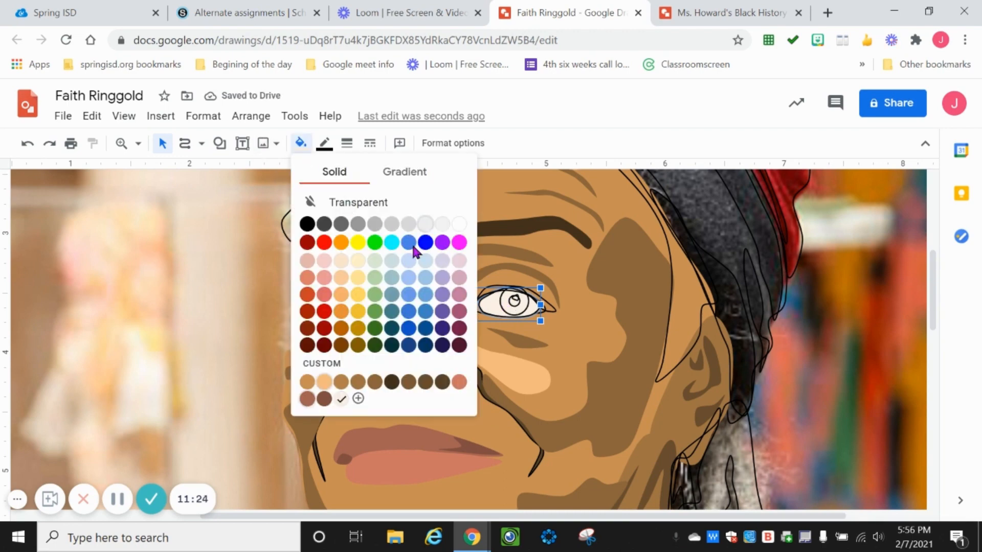
pyautogui.click(357, 398)
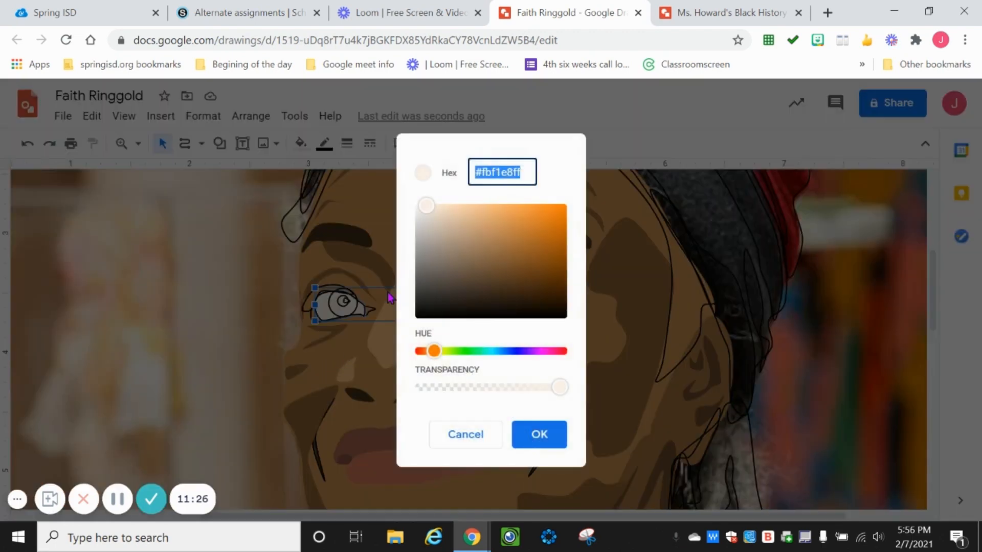
pyautogui.click(450, 212)
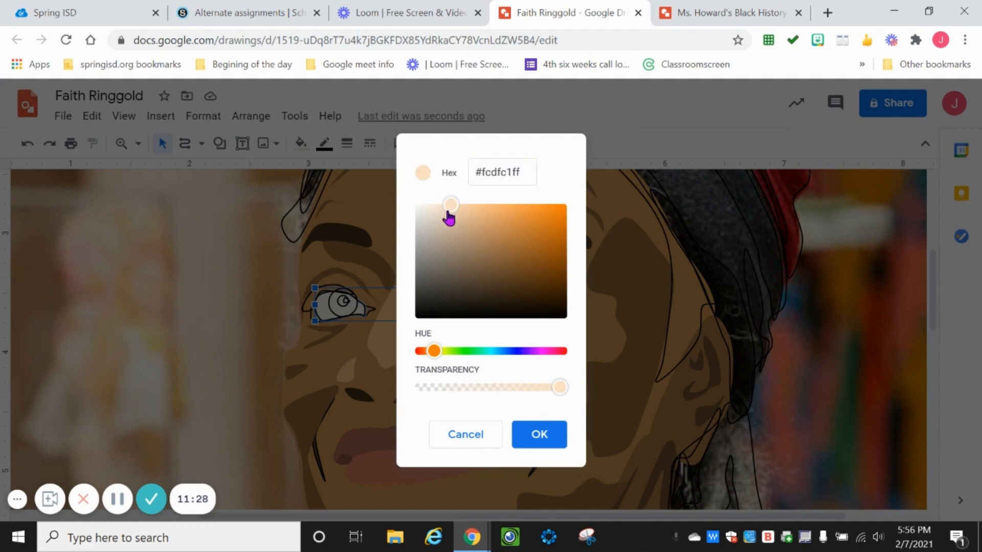
pyautogui.click(437, 205)
pyautogui.click(427, 205)
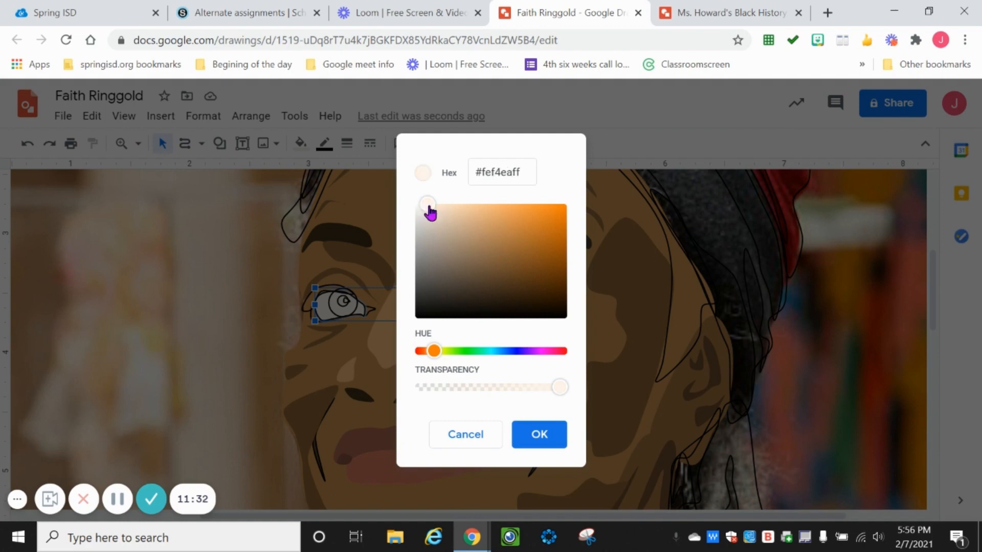
pyautogui.click(539, 435)
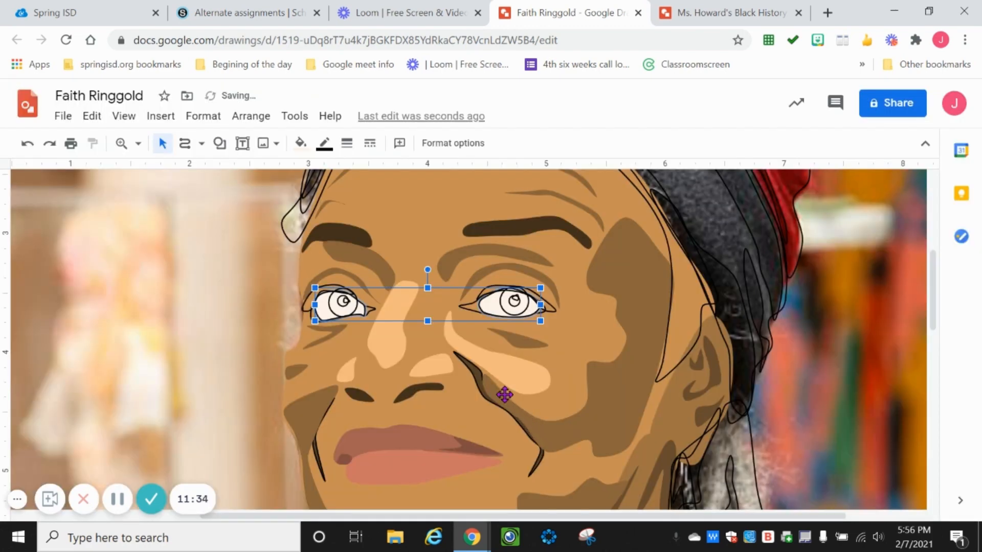
# Reselect the eye-white shapes of both eyes and make their borders transparent
pyautogui.click(337, 306)
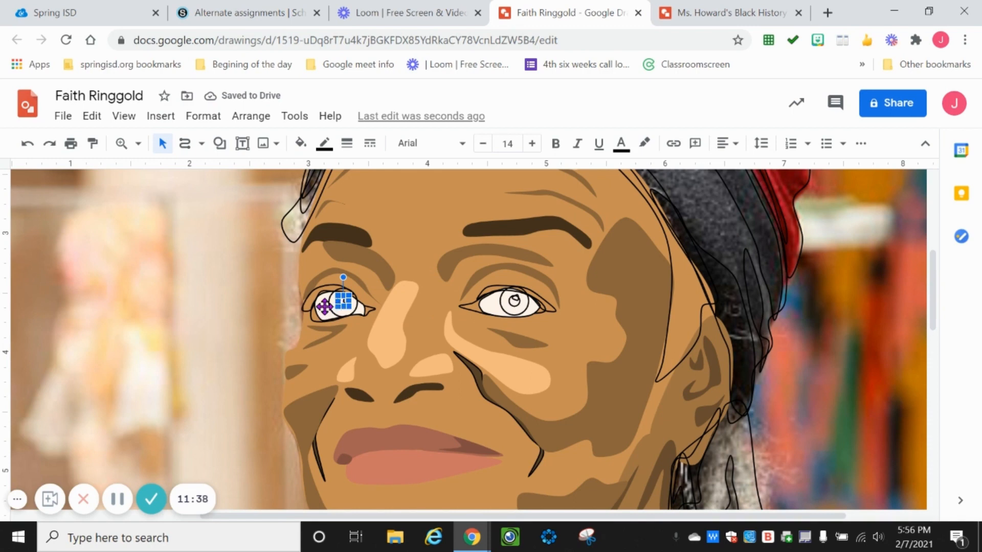
pyautogui.click(323, 306)
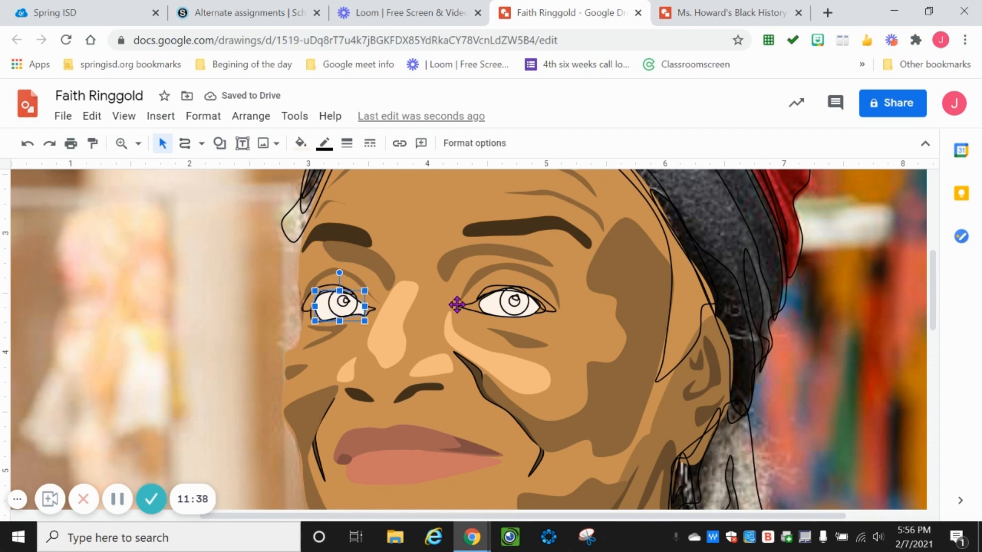
pyautogui.keyDown('shift'); pyautogui.click(493, 305); pyautogui.keyUp('shift')
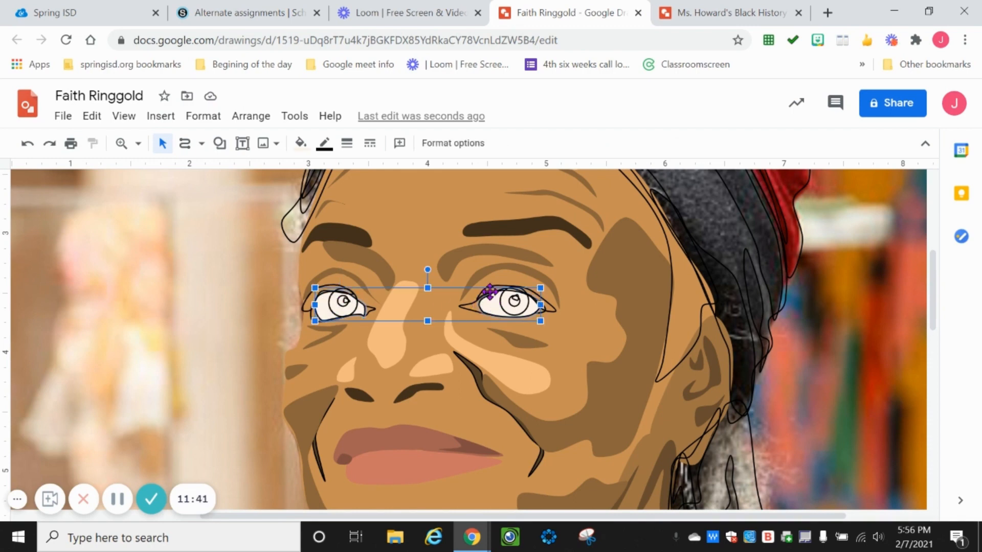
pyautogui.click(324, 145)
pyautogui.click(335, 173)
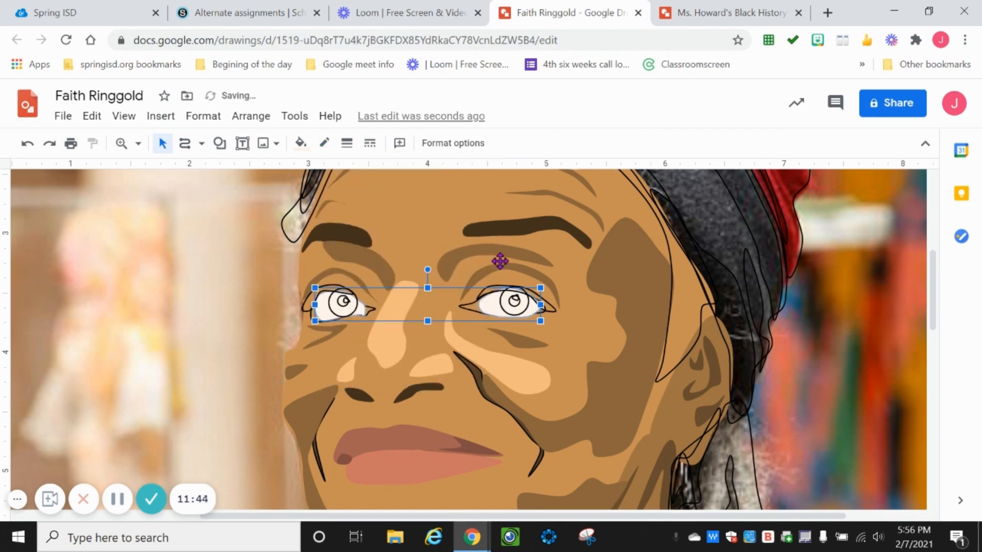
# Select the iris circles of both eyes and start a custom gradient fill of type Radial for them
pyautogui.click(513, 306)
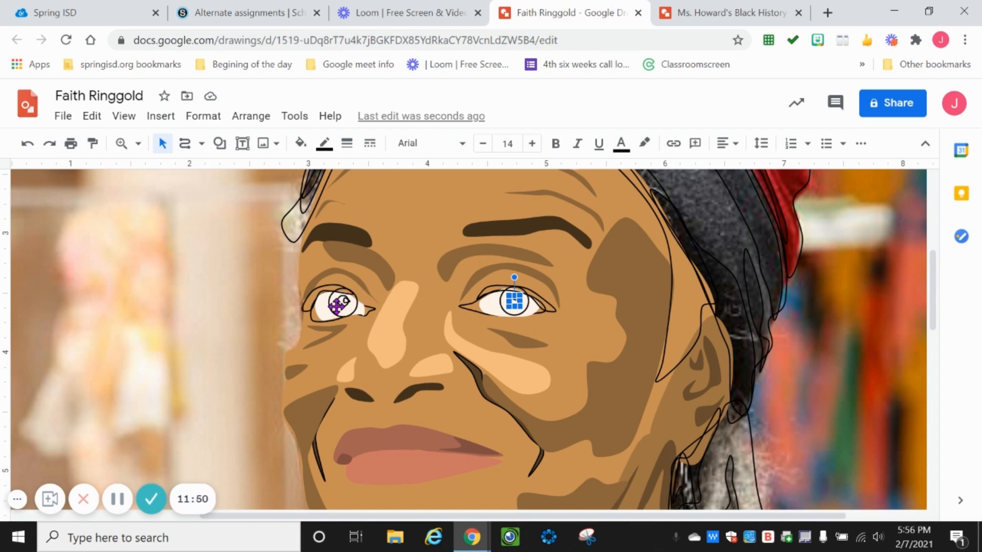
pyautogui.click(336, 307)
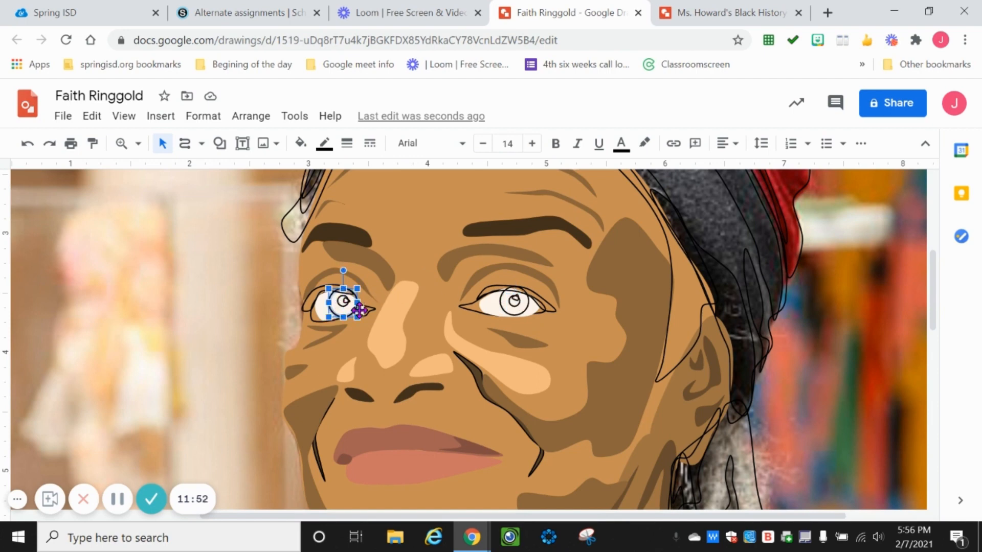
pyautogui.keyDown('shift'); pyautogui.click(513, 306); pyautogui.keyUp('shift')
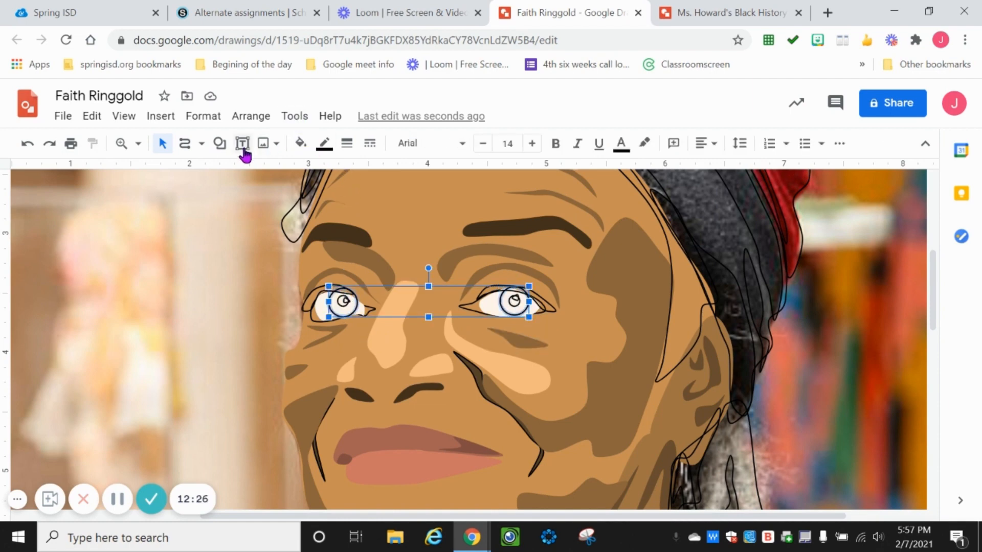
pyautogui.click(301, 145)
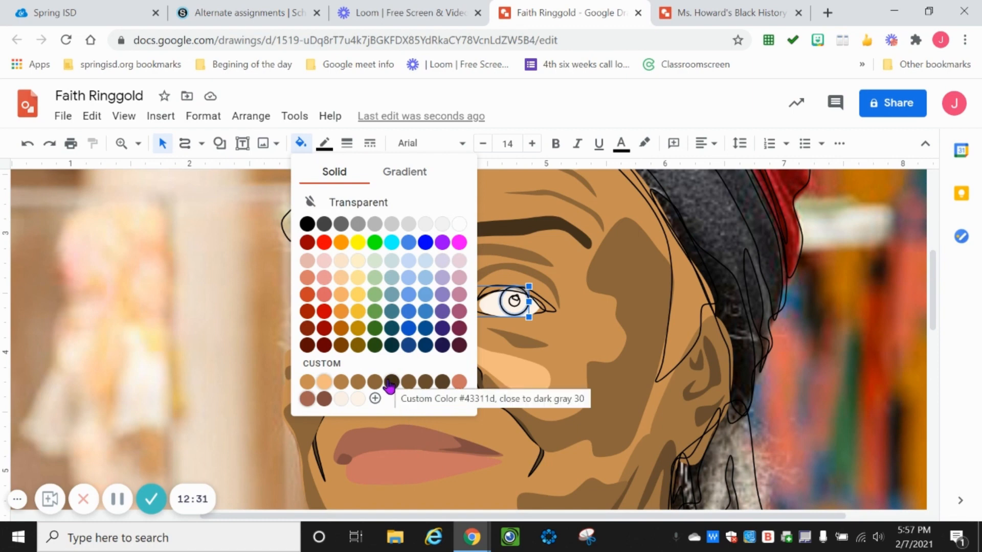
pyautogui.click(406, 177)
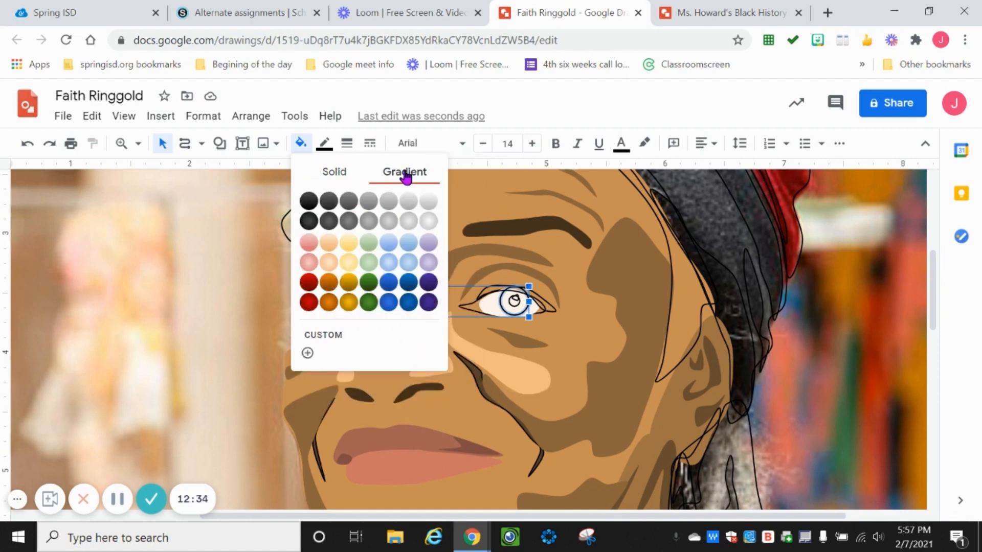
pyautogui.click(346, 336)
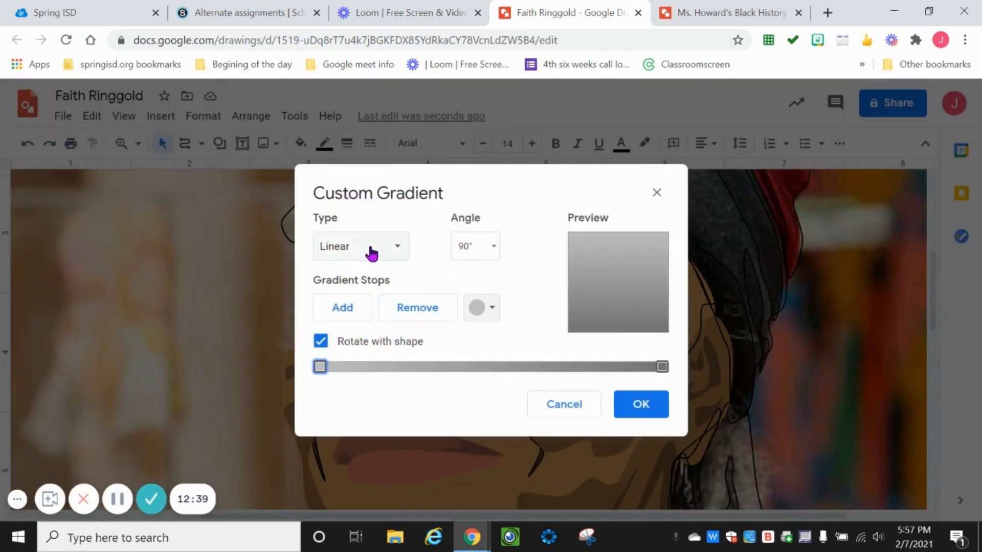
pyautogui.click(401, 249)
pyautogui.click(373, 303)
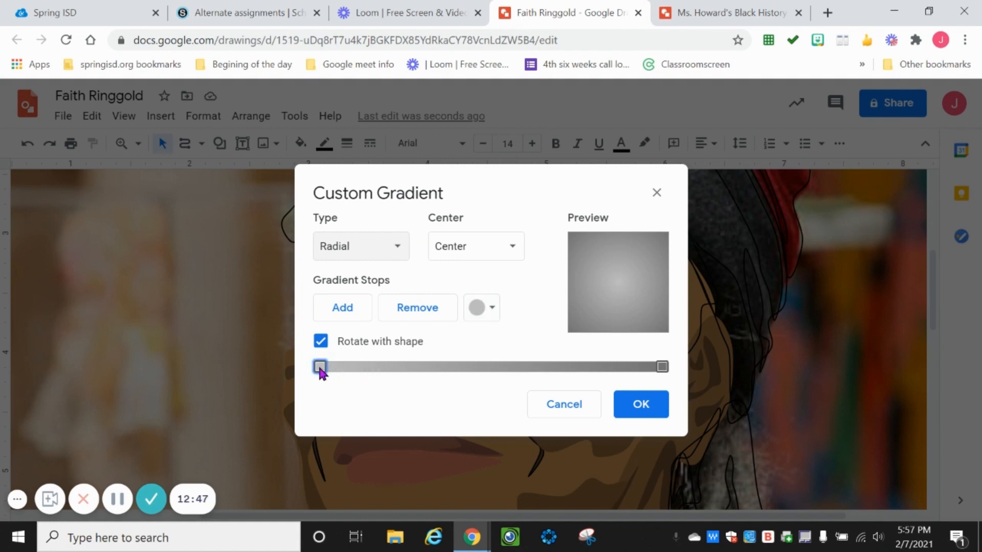
# Set the first stop of the irises' radial gradient to the custom light tan #d09577
pyautogui.click(491, 308)
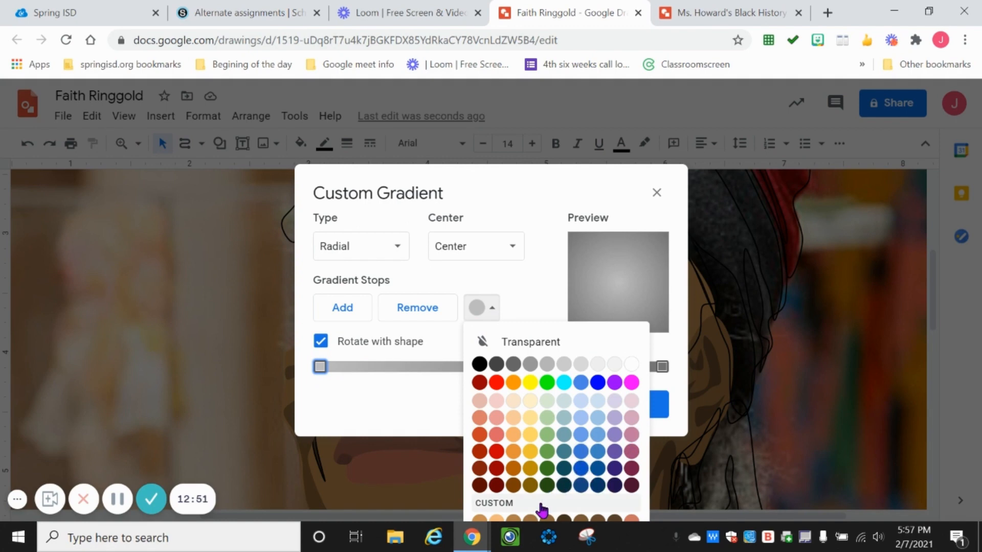
pyautogui.click(507, 514)
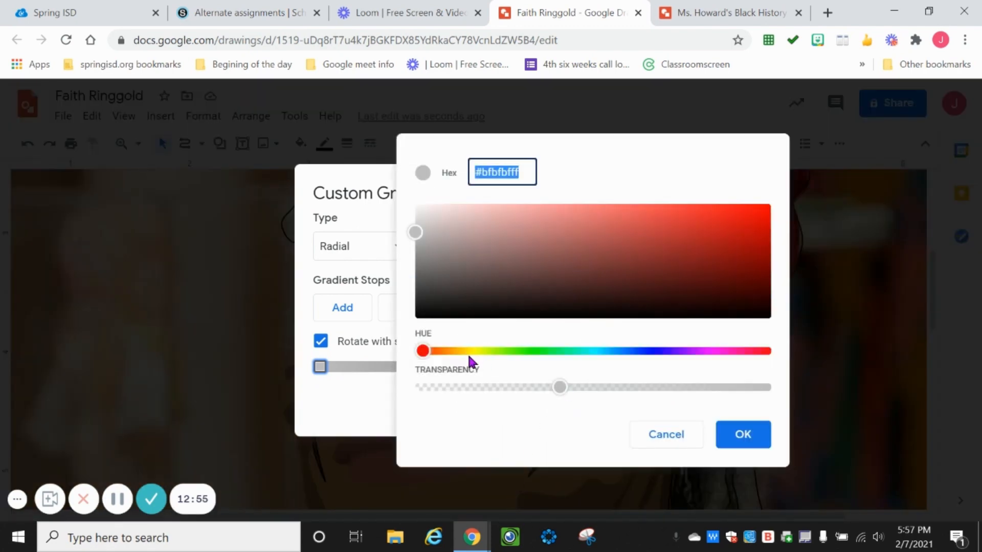
pyautogui.click(532, 239)
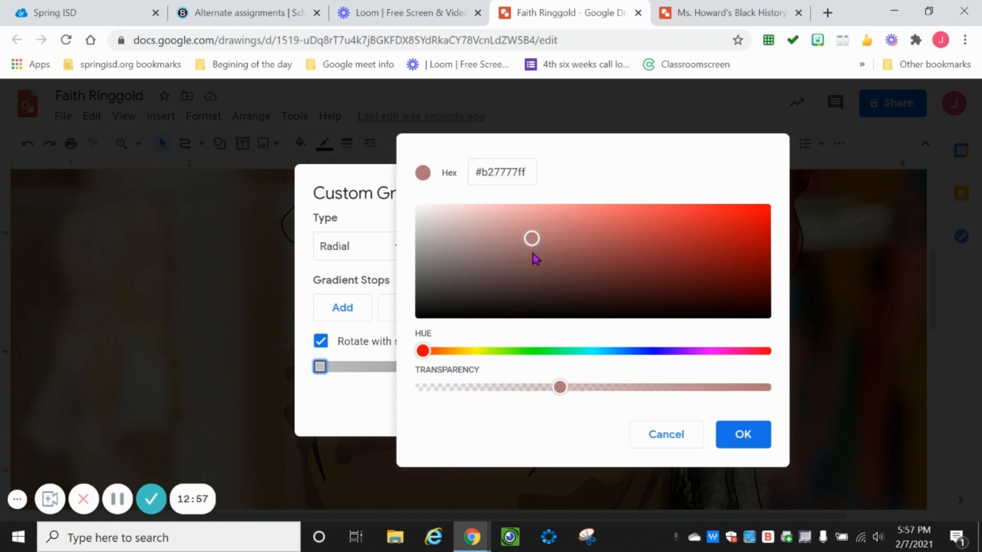
pyautogui.click(448, 353)
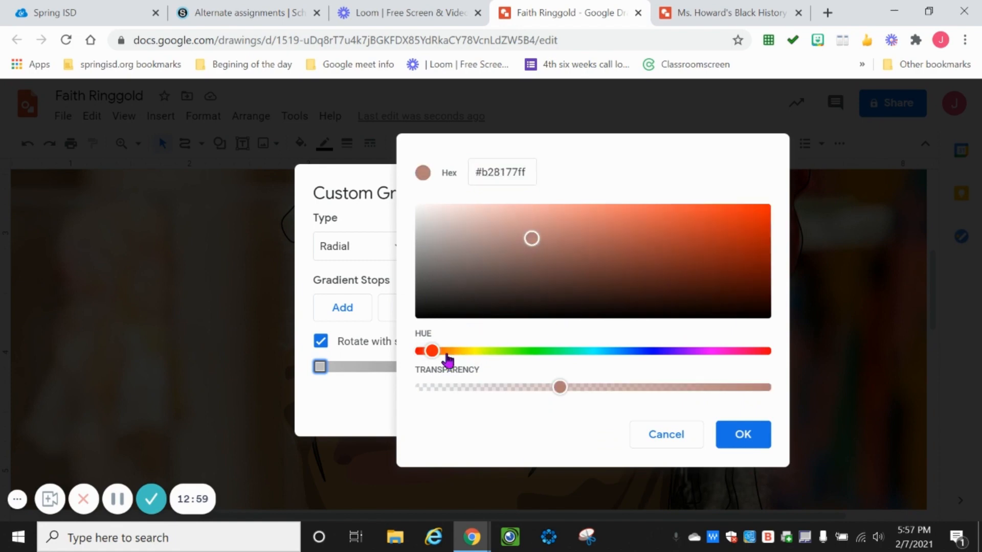
pyautogui.click(448, 352)
pyautogui.click(625, 240)
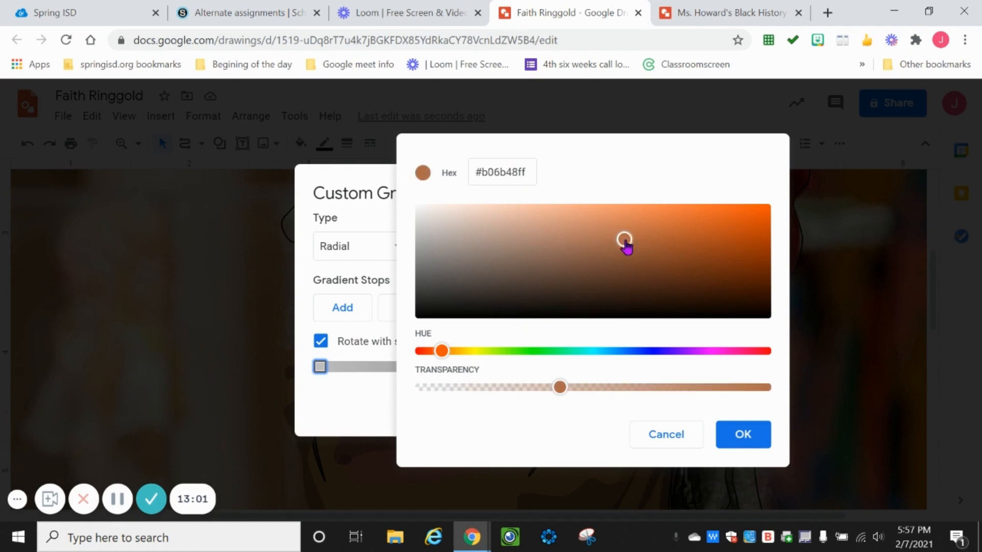
pyautogui.click(630, 227)
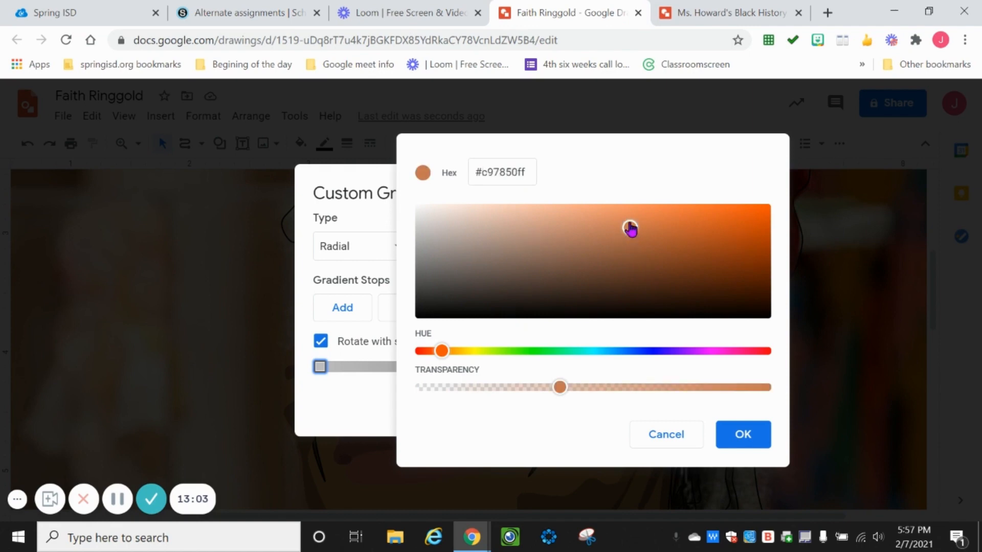
pyautogui.click(629, 242)
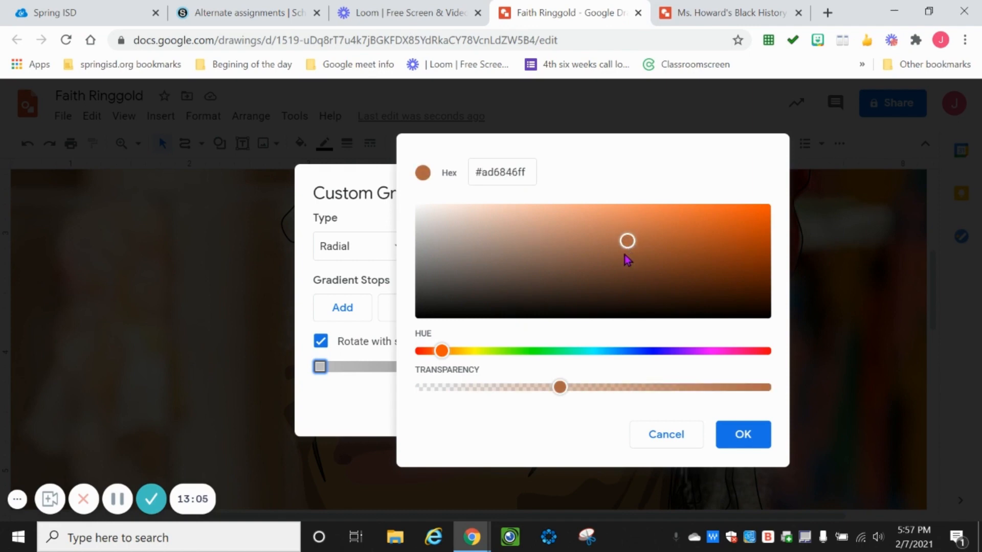
pyautogui.click(621, 252)
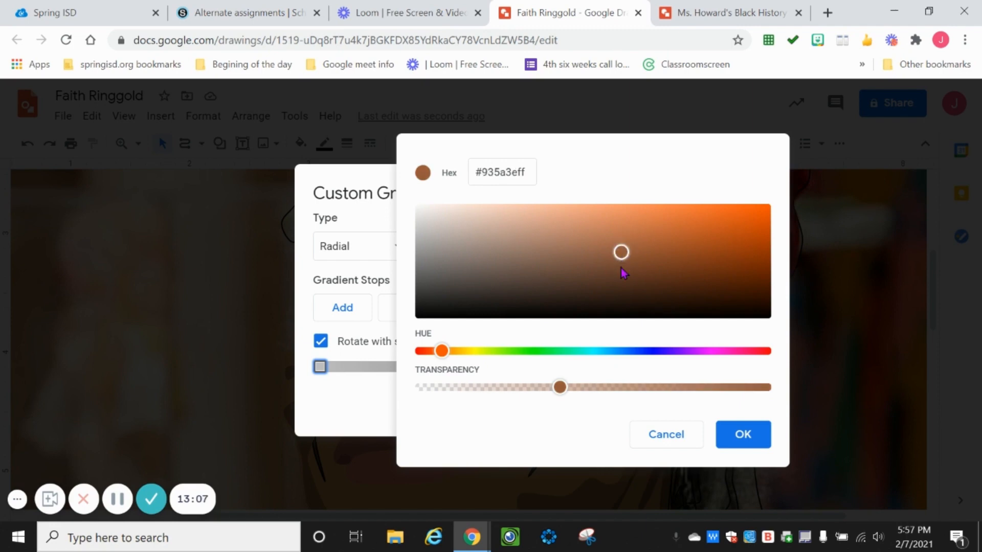
pyautogui.click(626, 239)
pyautogui.click(625, 224)
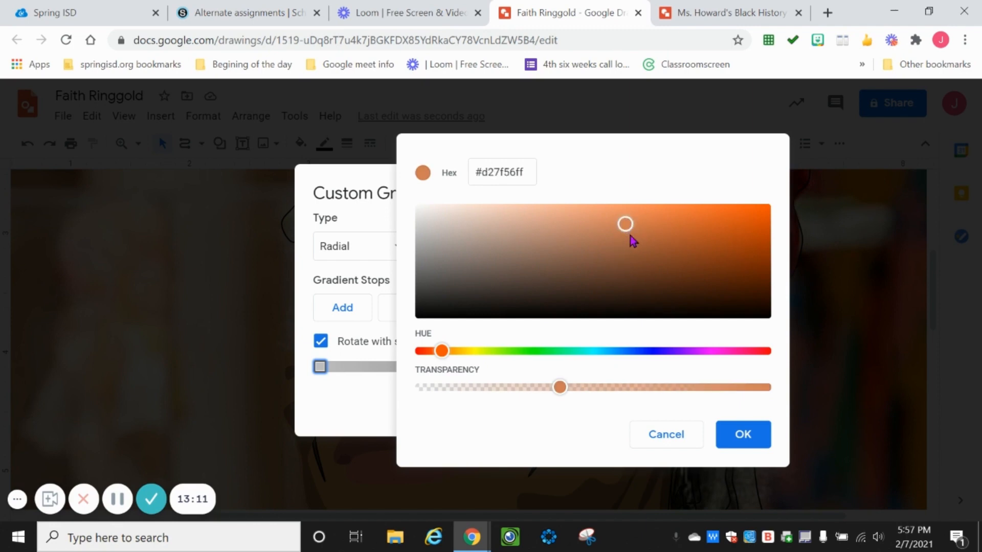
pyautogui.click(614, 235)
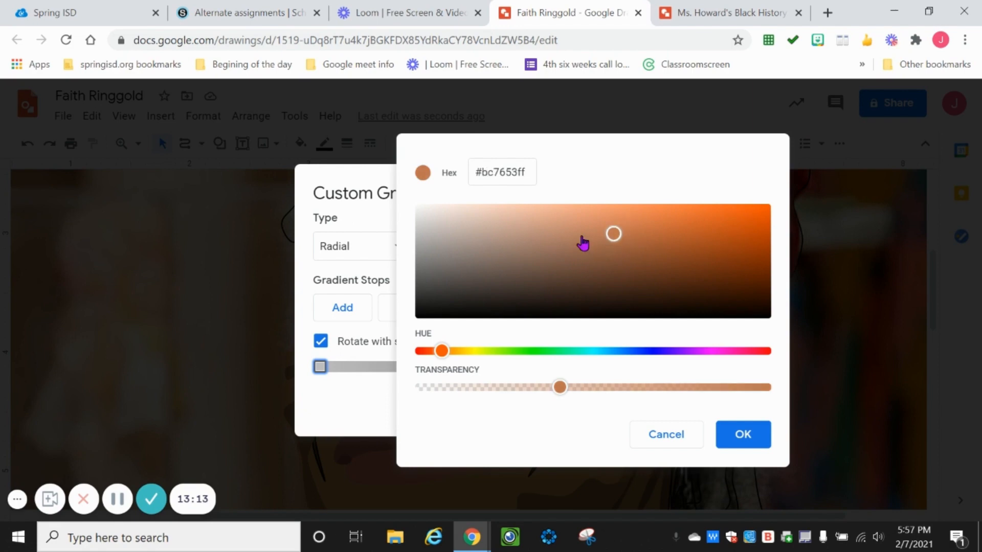
pyautogui.click(586, 235)
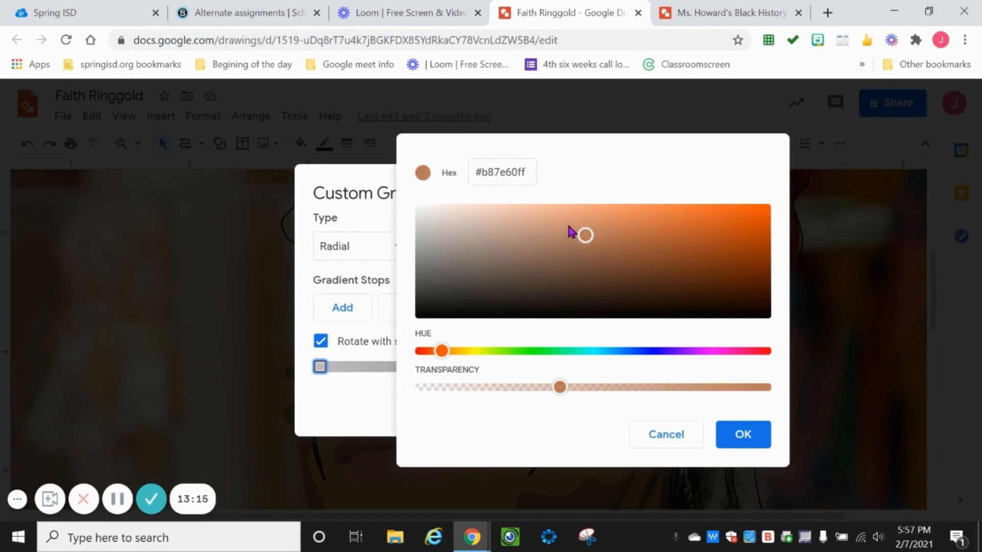
pyautogui.click(566, 225)
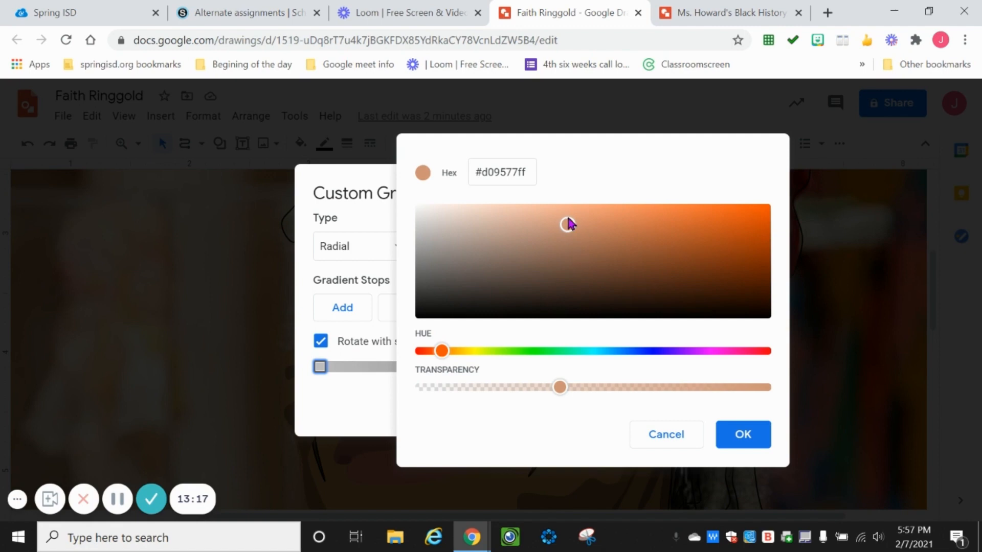
pyautogui.click(740, 437)
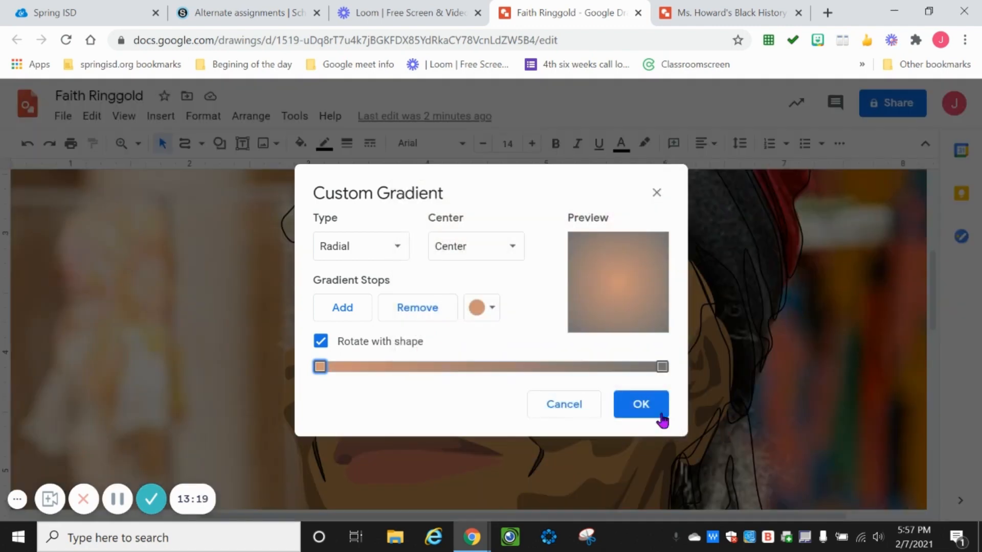
# Set the last stop of the irises' radial gradient to the custom dark brown #844323
pyautogui.click(662, 367)
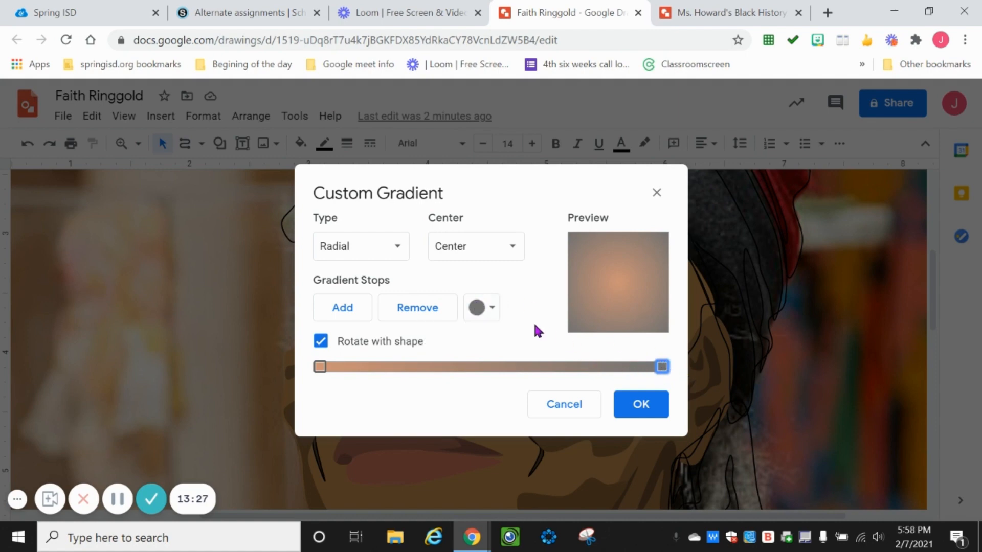
pyautogui.click(479, 310)
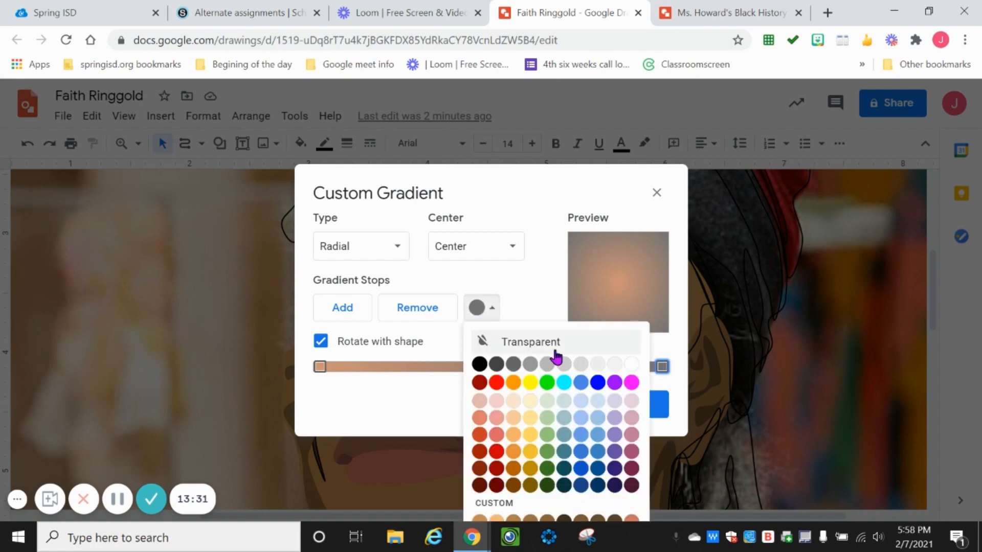
pyautogui.click(500, 502)
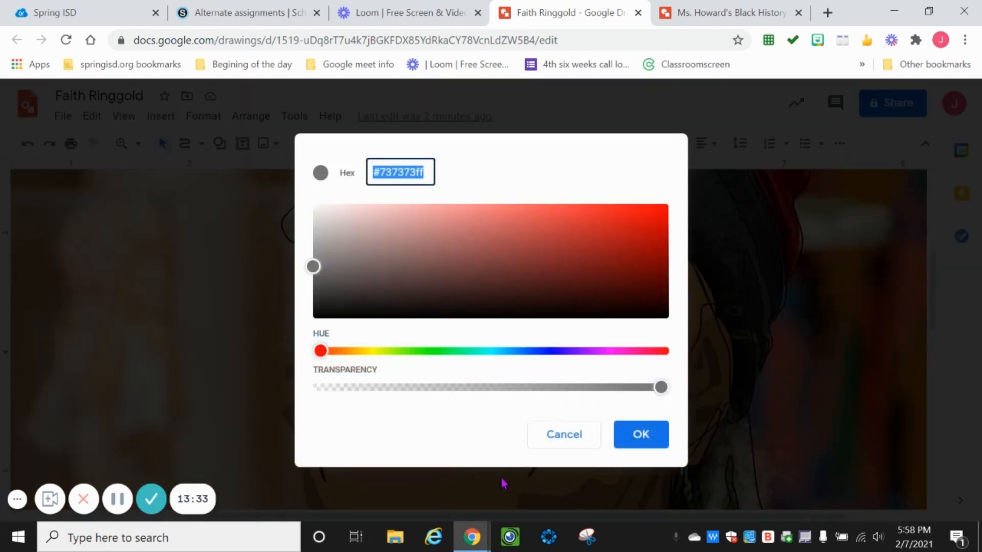
pyautogui.click(344, 352)
pyautogui.moveTo(346, 353); pyautogui.dragTo(363, 349)
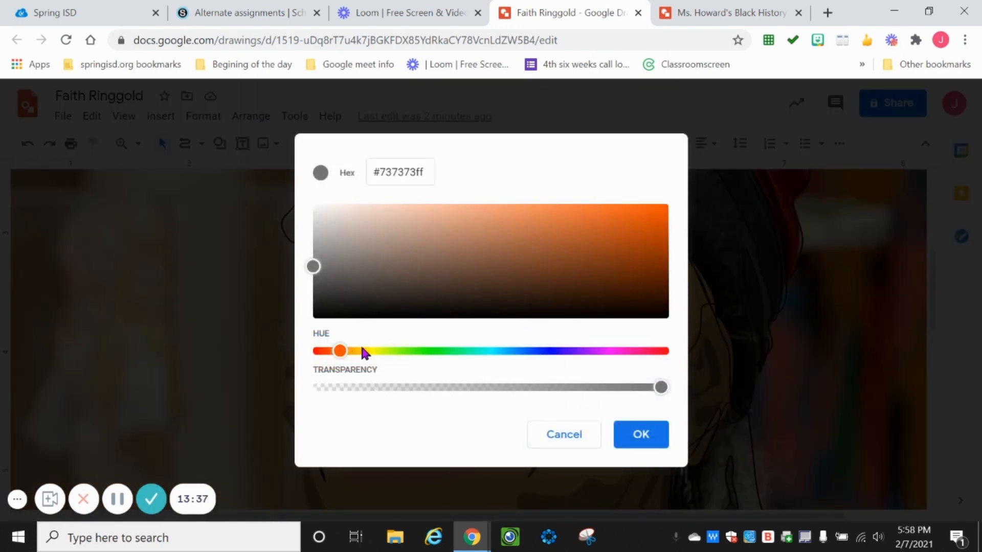
pyautogui.click(491, 256)
pyautogui.click(521, 257)
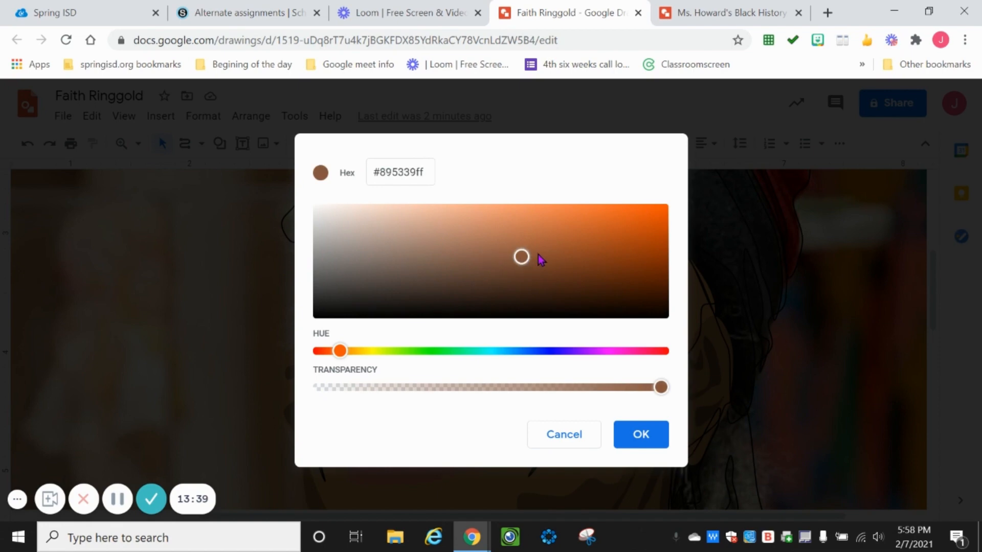
pyautogui.click(540, 253)
pyautogui.click(556, 246)
pyautogui.click(567, 246)
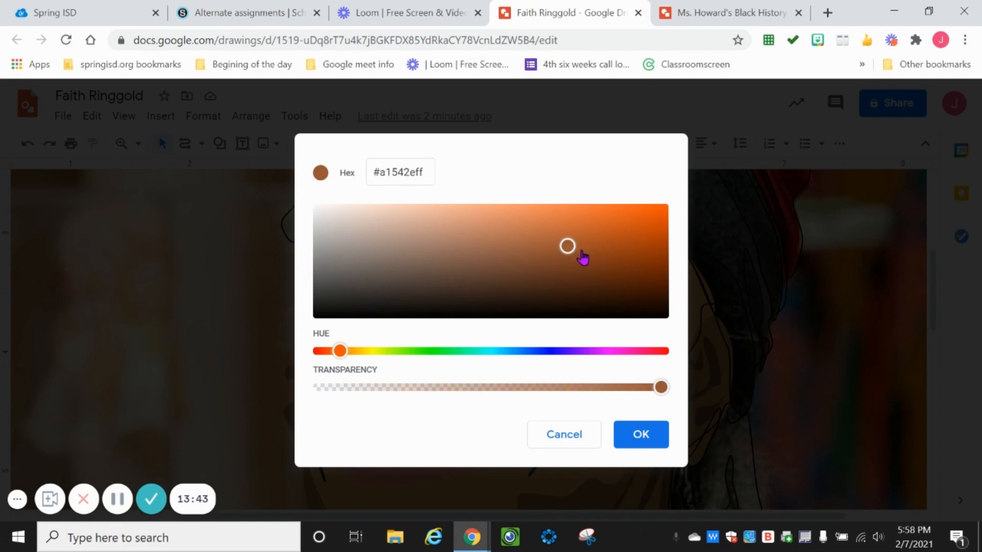
pyautogui.click(581, 252)
pyautogui.click(574, 260)
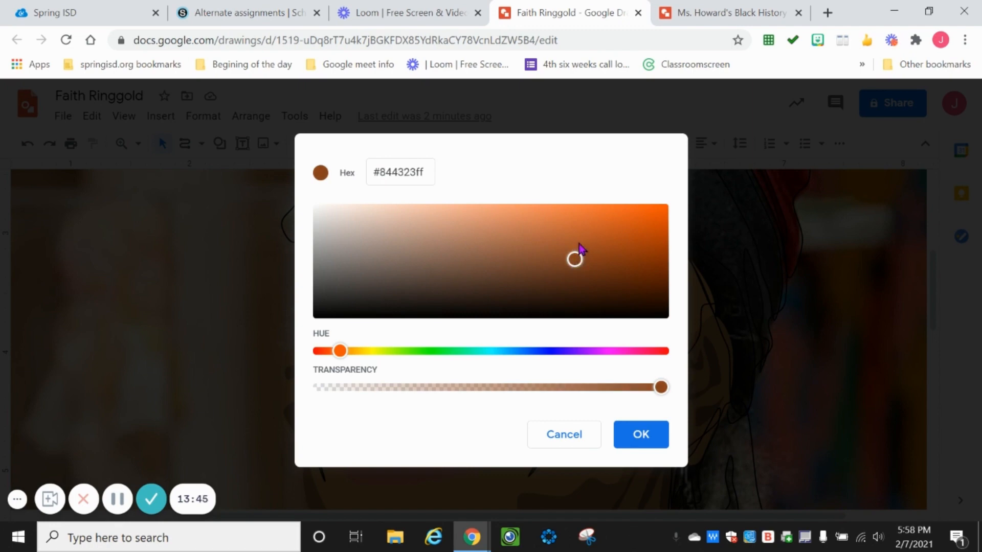
pyautogui.click(639, 432)
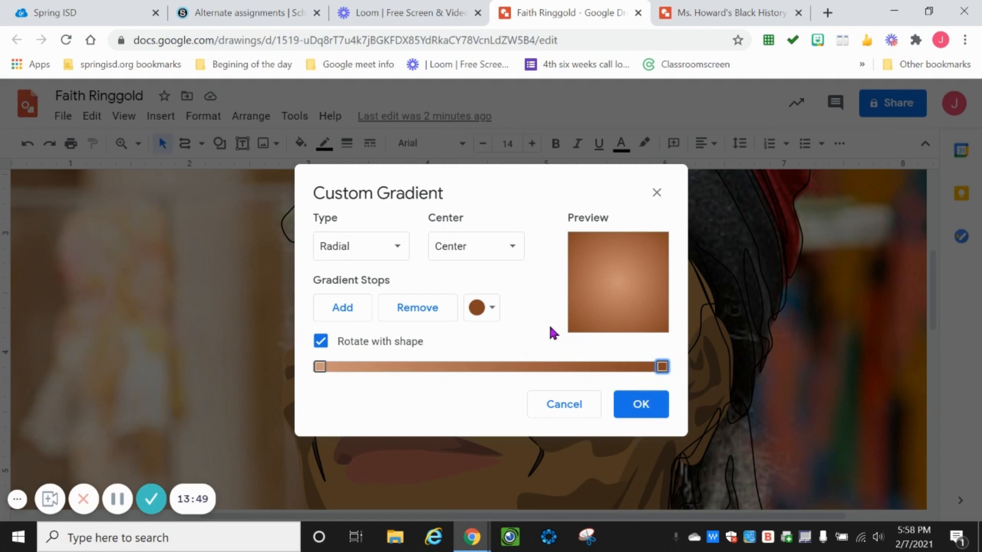
# Add a gradient stop slightly before the midpoint in the custom tone #c9805b and apply the radial gradient to the irises
pyautogui.click(344, 307)
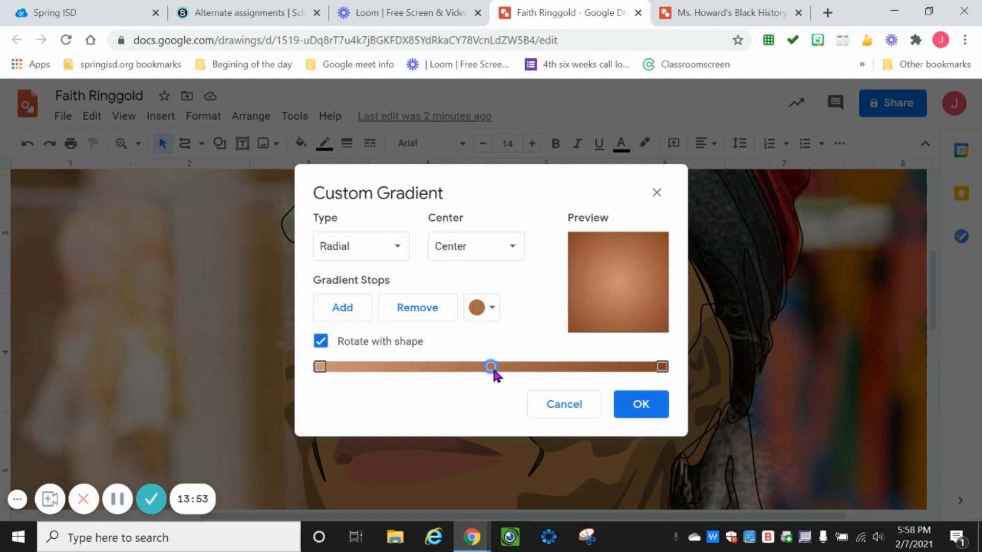
pyautogui.moveTo(493, 374)
pyautogui.mouseDown()
pyautogui.moveTo(454, 370)
pyautogui.moveTo(495, 372)
pyautogui.moveTo(474, 373)
pyautogui.moveTo(491, 375)
pyautogui.moveTo(482, 379)
pyautogui.mouseUp()
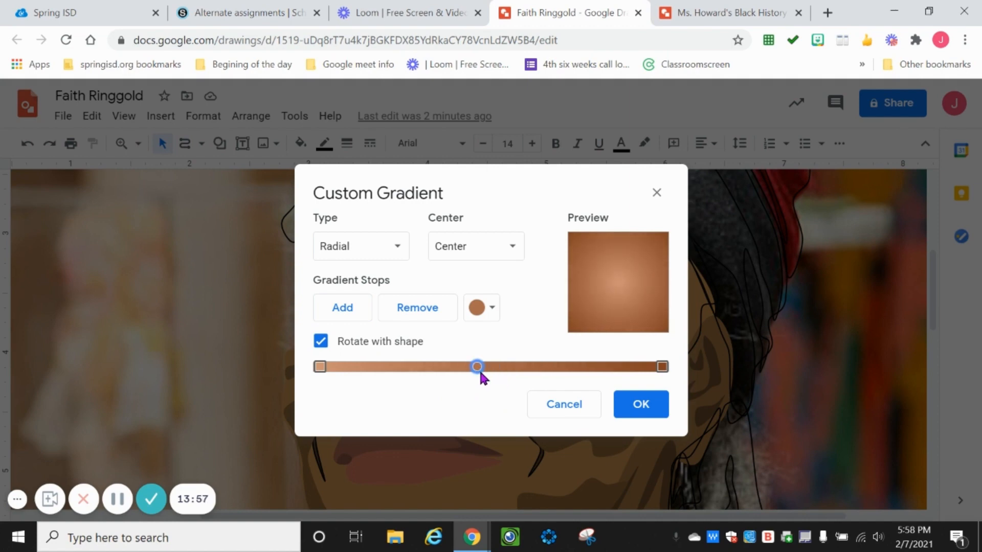
pyautogui.click(480, 311)
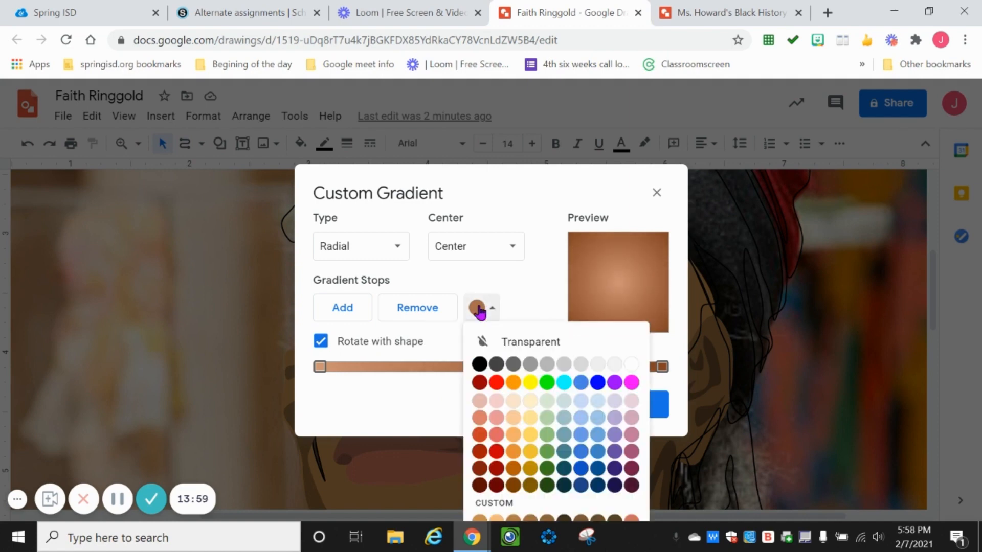
pyautogui.click(510, 500)
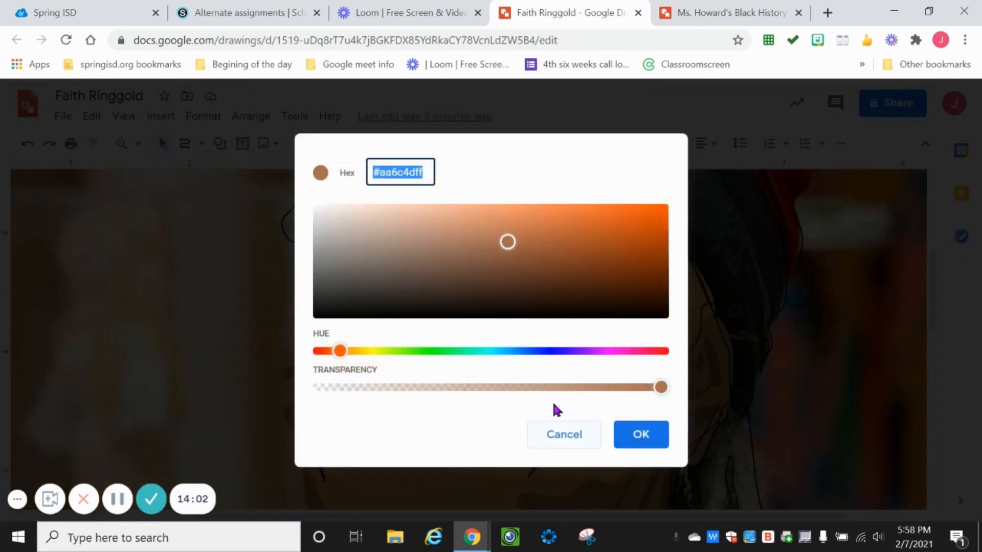
pyautogui.click(506, 219)
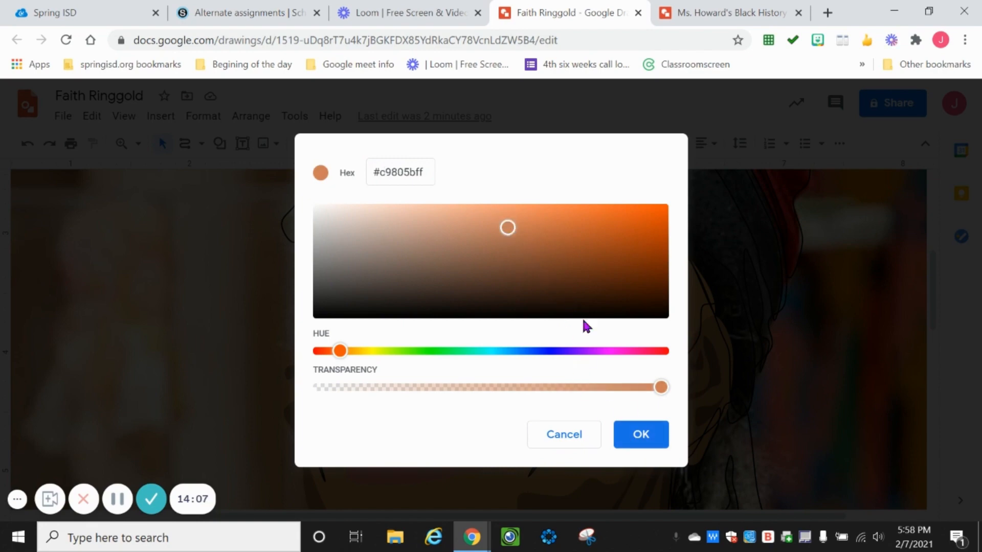
pyautogui.click(640, 434)
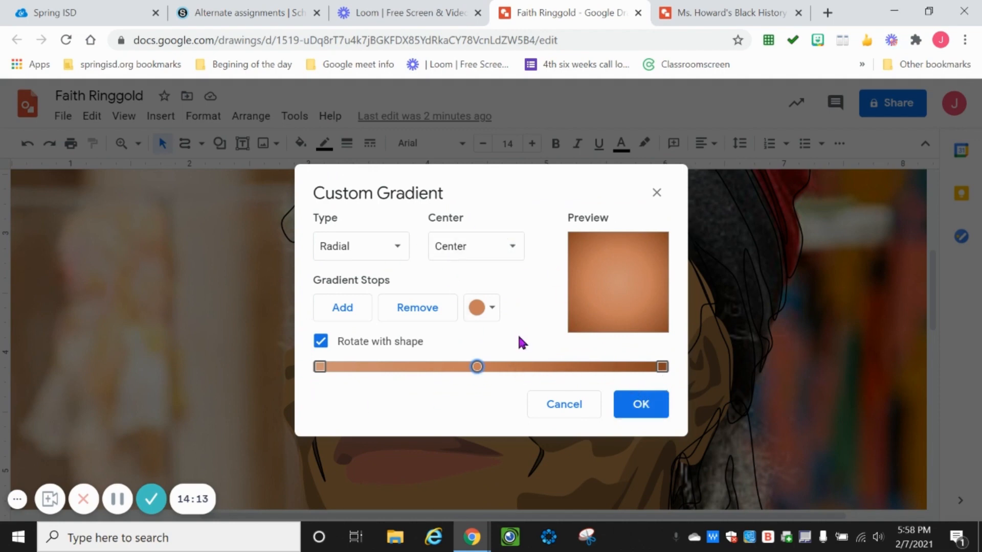
pyautogui.click(641, 409)
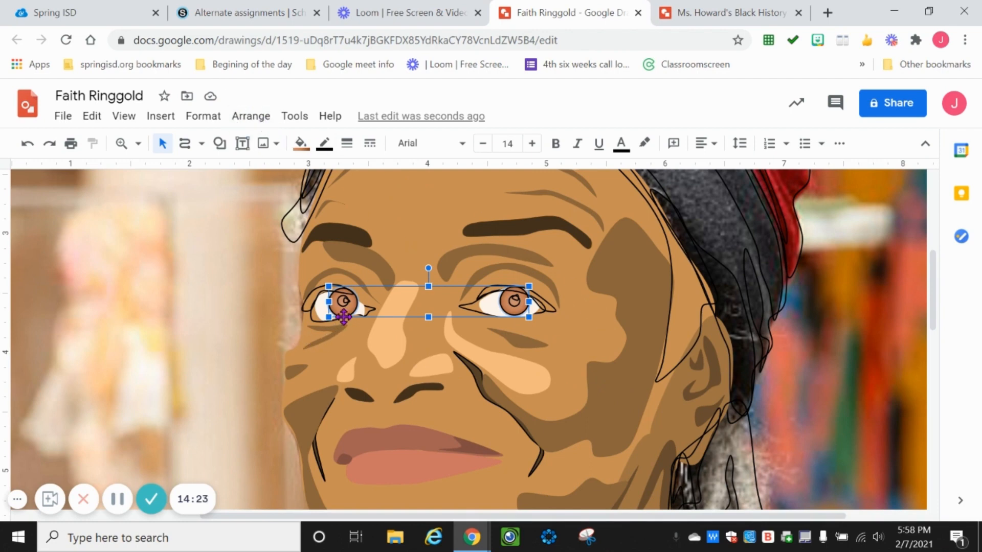
# Reopen the irises' custom gradient, add a second inner stop and space the two inner stops at about 33% and 59% of the gradient
pyautogui.click(302, 147)
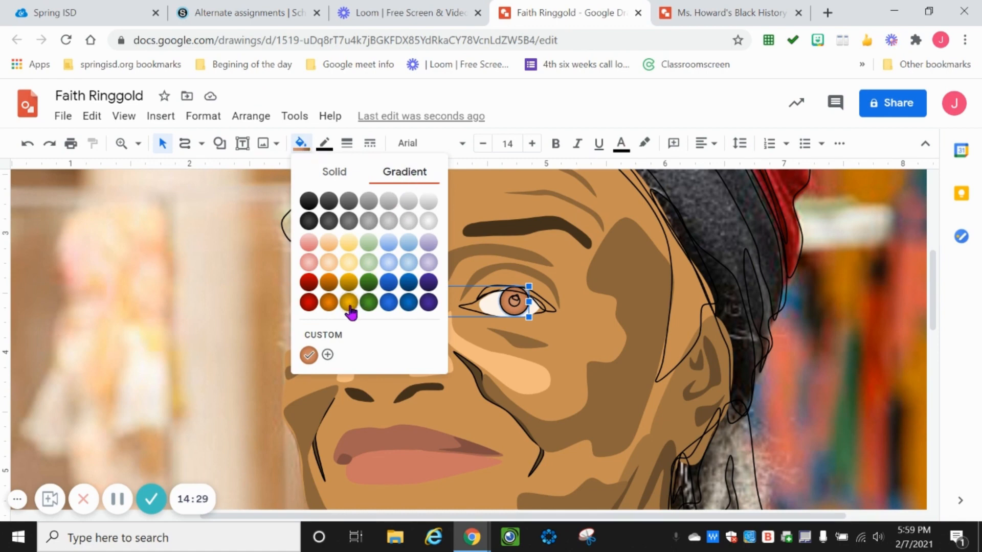
pyautogui.click(331, 339)
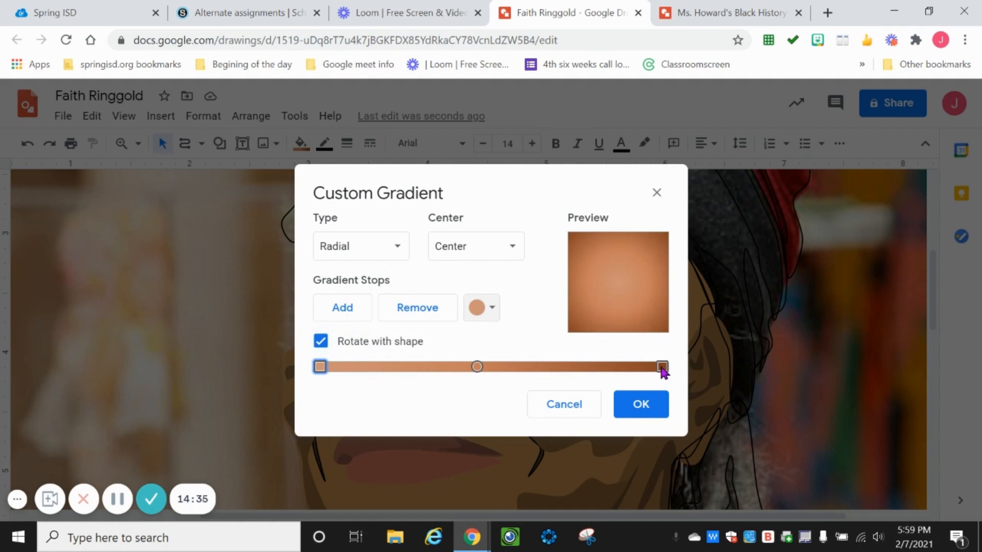
pyautogui.click(352, 310)
pyautogui.moveTo(478, 370); pyautogui.dragTo(566, 373)
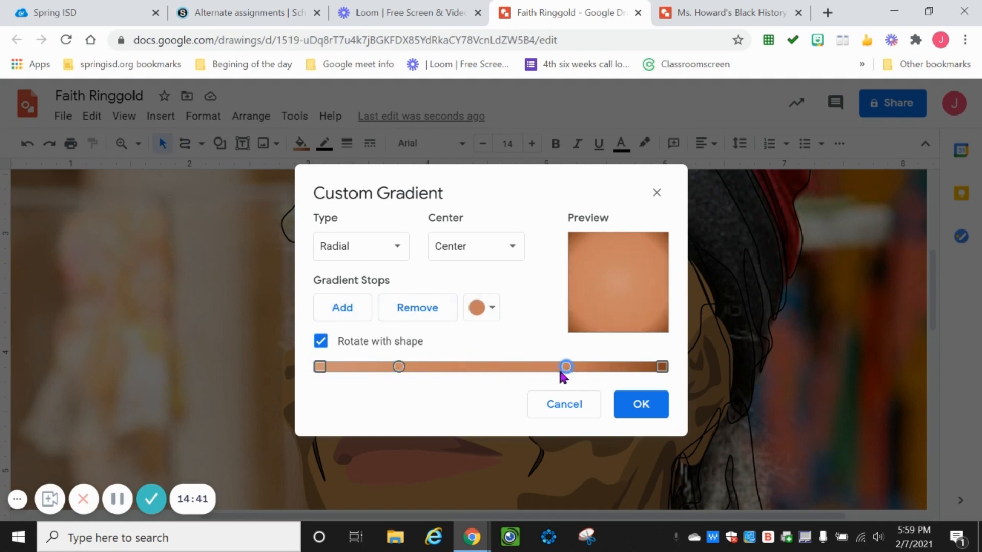
pyautogui.moveTo(400, 372); pyautogui.dragTo(432, 372)
pyautogui.moveTo(568, 372); pyautogui.dragTo(521, 373)
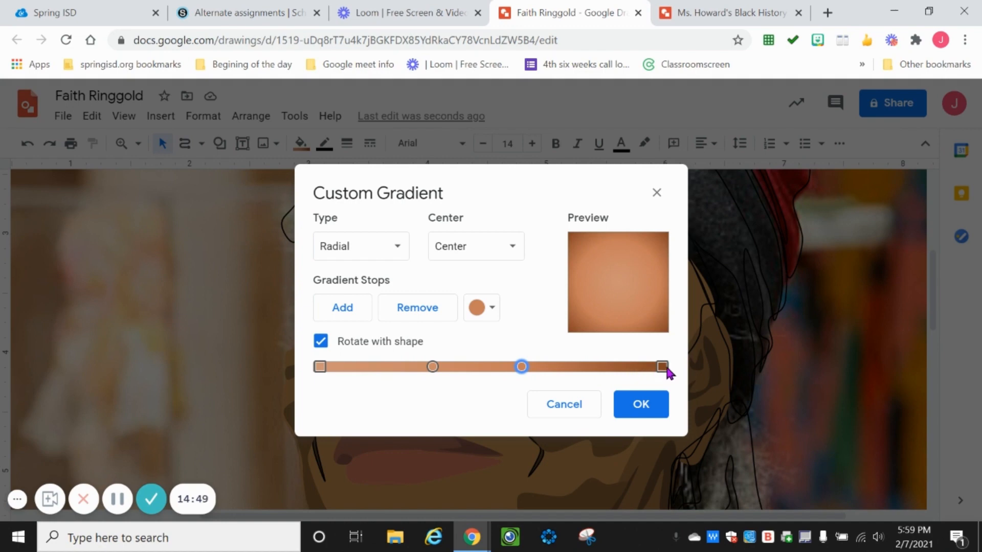
# Set the last stop of the irises' radial gradient to the darker custom brown #592d17
pyautogui.click(662, 367)
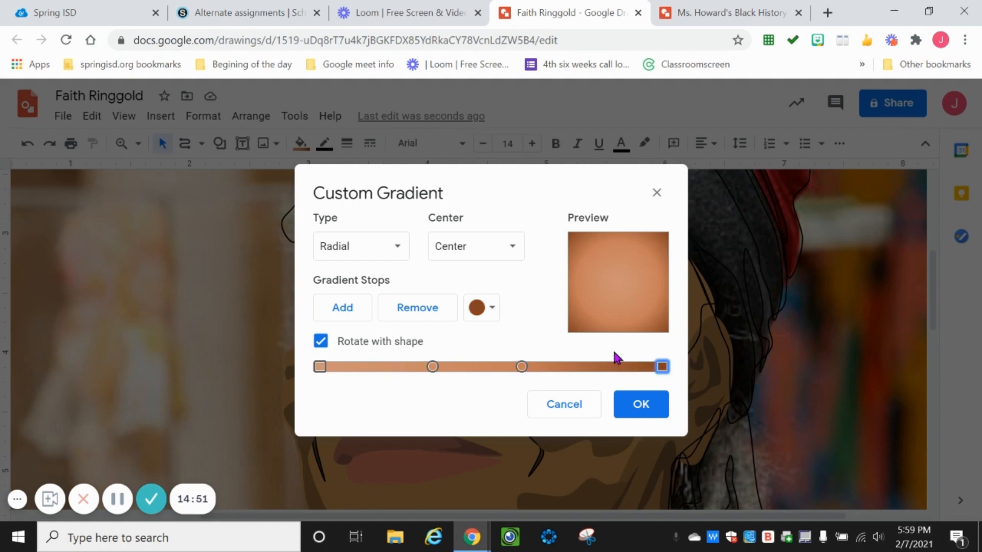
pyautogui.click(491, 308)
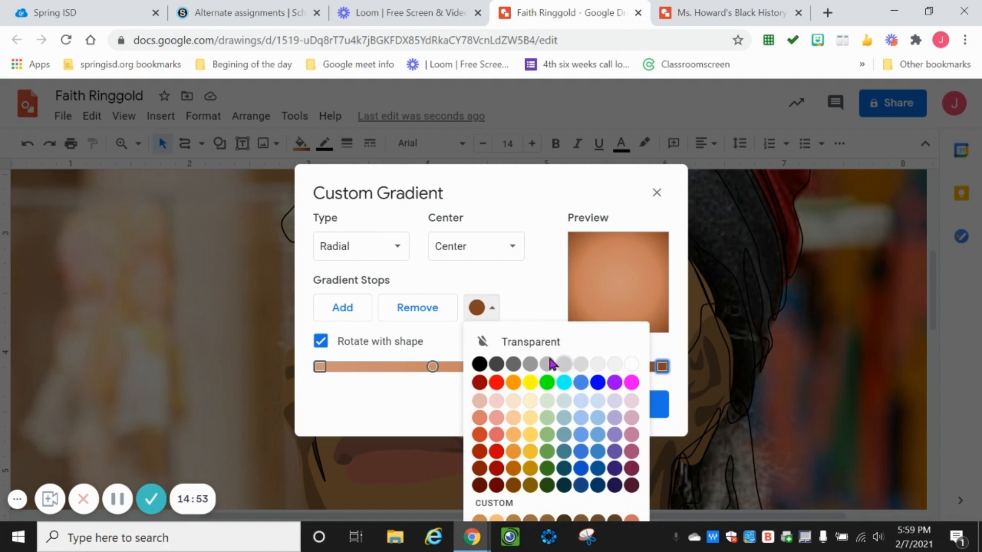
pyautogui.click(528, 507)
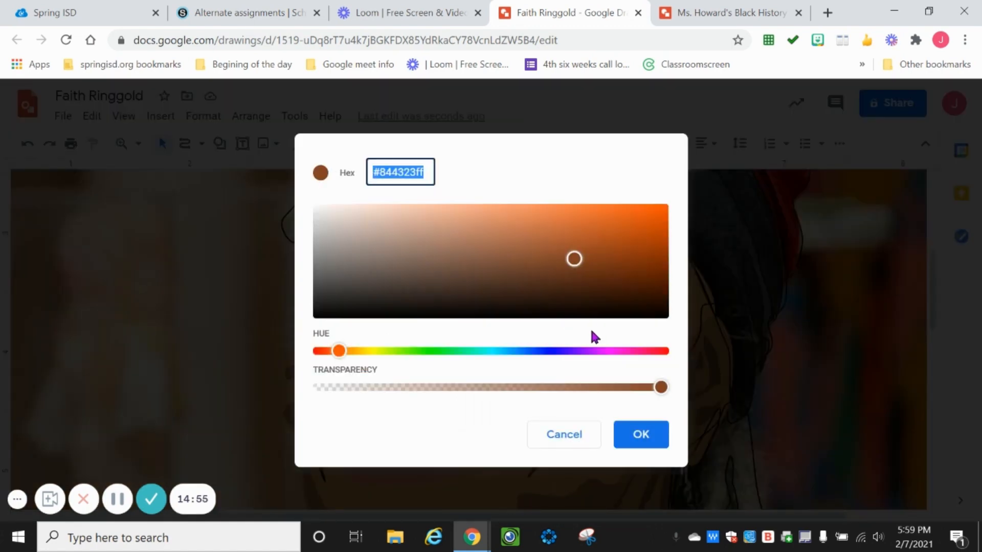
pyautogui.click(579, 279)
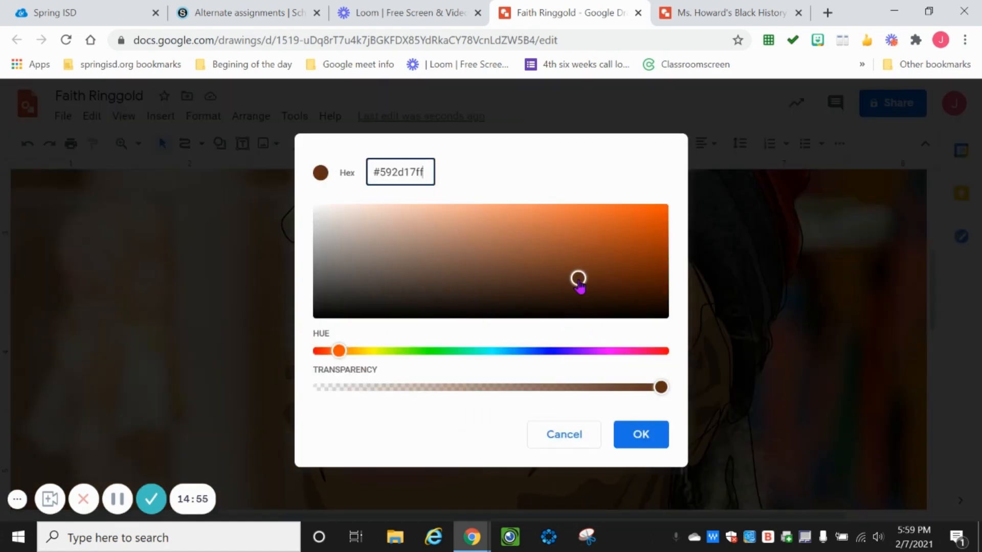
pyautogui.click(640, 435)
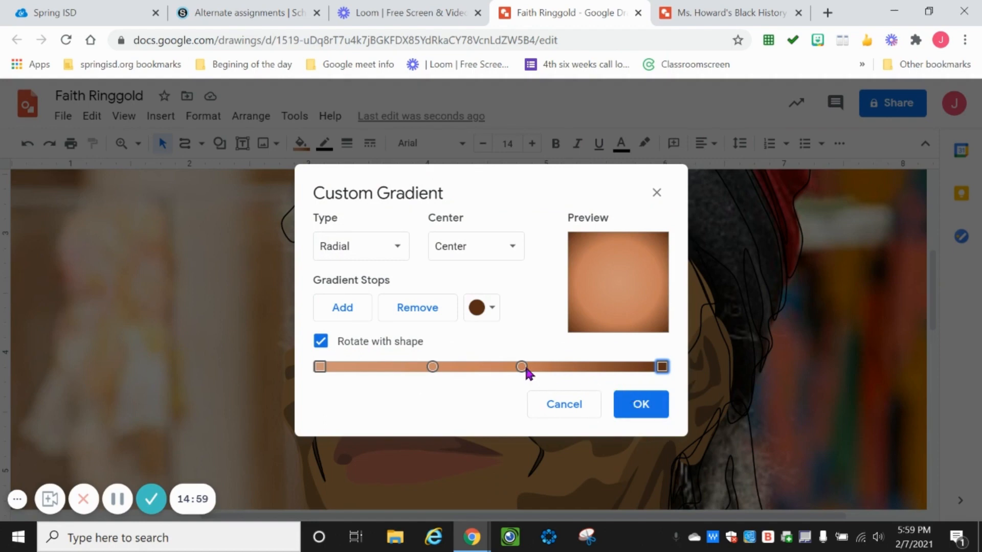
# Shift the two inner gradient stops to about 14% and 29% and apply the radial gradient to the irises
pyautogui.moveTo(524, 368)
pyautogui.mouseDown()
pyautogui.moveTo(541, 368)
pyautogui.moveTo(509, 373)
pyautogui.mouseUp()
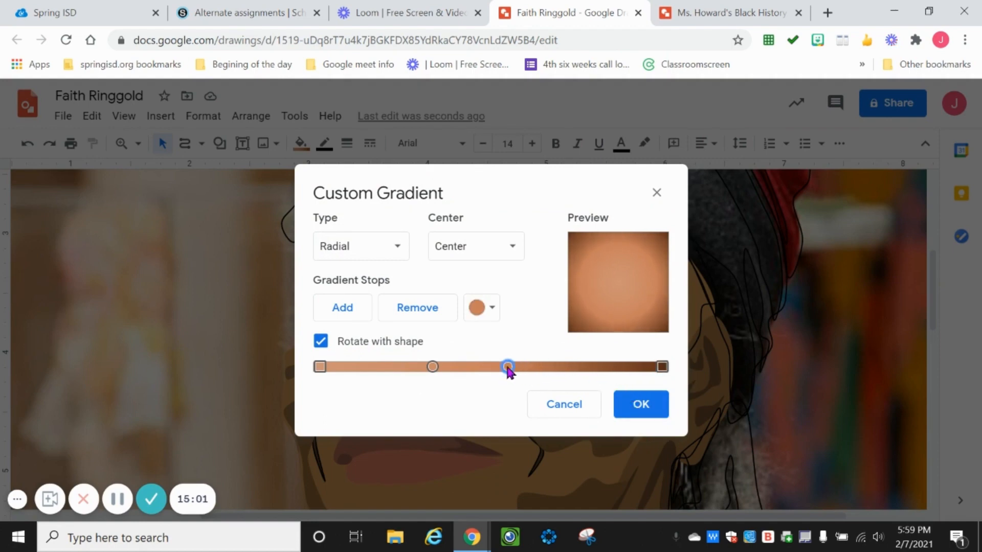
pyautogui.moveTo(432, 366); pyautogui.dragTo(389, 372)
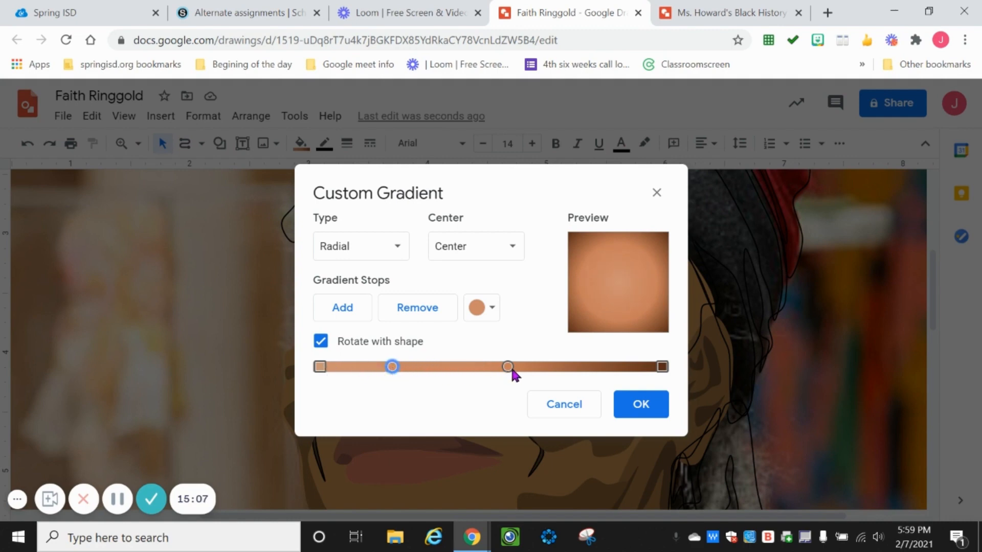
pyautogui.moveTo(505, 370); pyautogui.dragTo(366, 366)
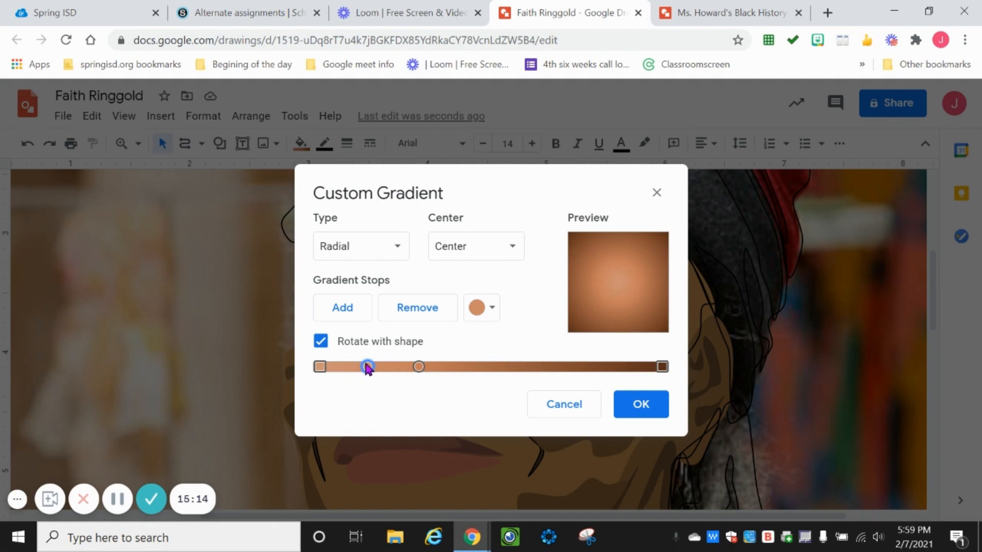
pyautogui.click(653, 404)
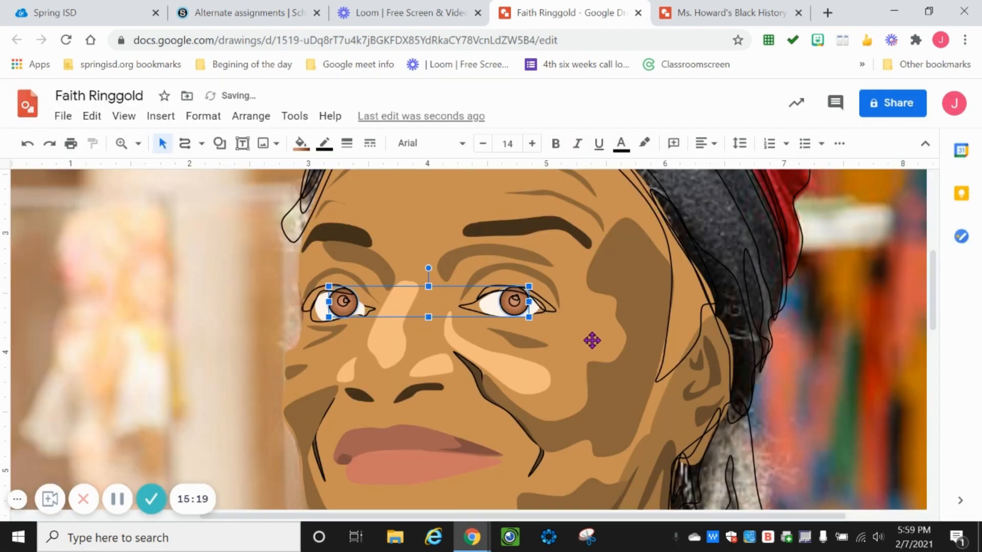
# Make the outline of both irises transparent and deselect them
pyautogui.click(324, 144)
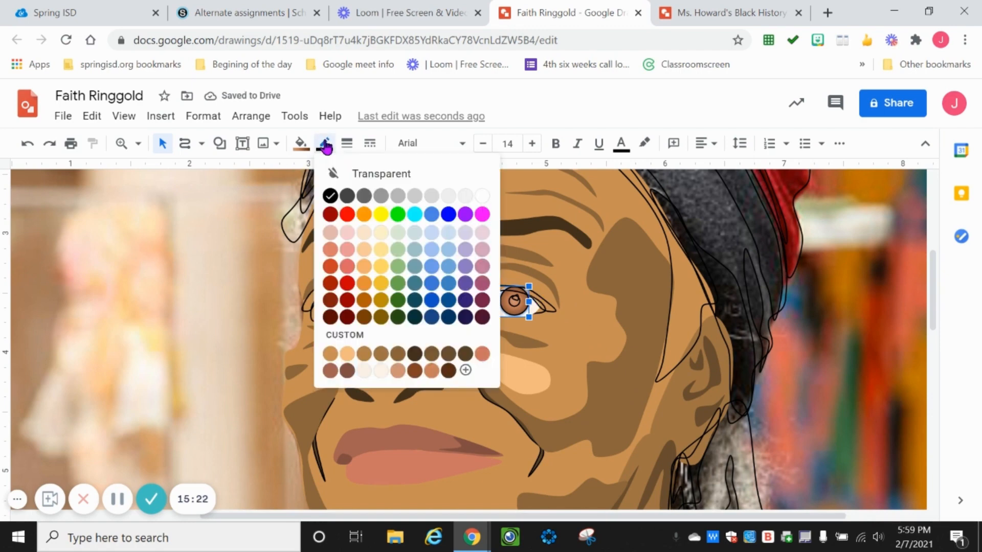
pyautogui.click(374, 174)
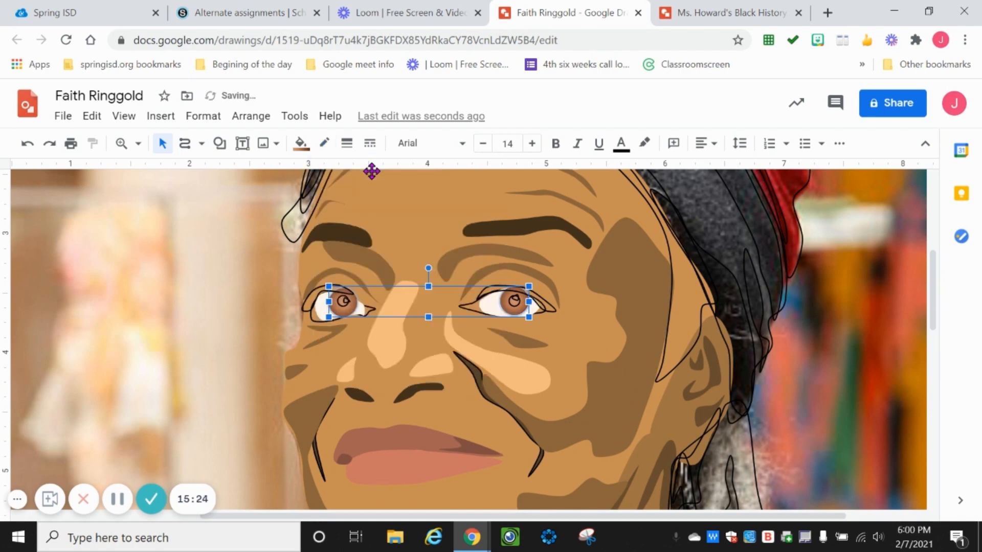
pyautogui.click(559, 332)
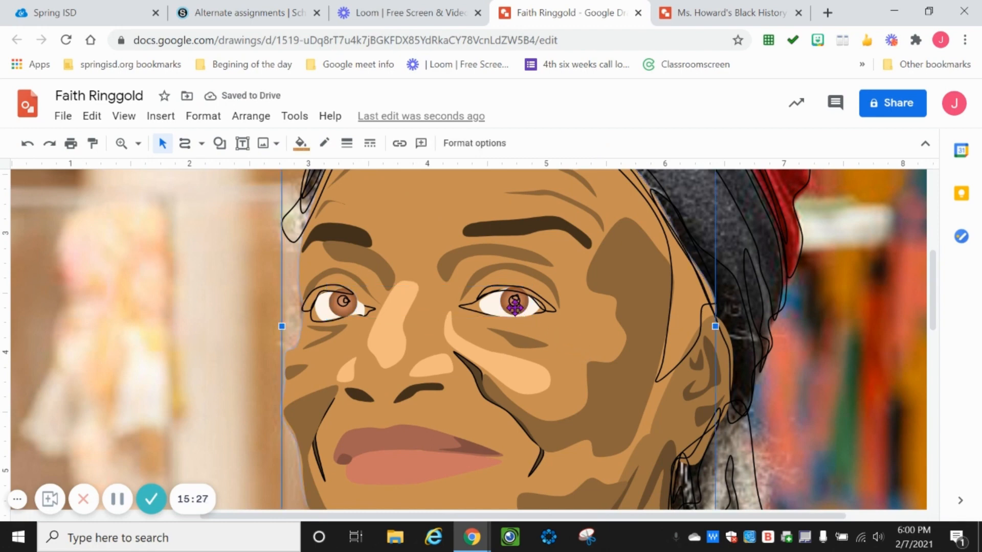
# Select the pupil shapes of both eyes together and fill them with solid black
pyautogui.click(120, 143)
pyautogui.click(419, 290)
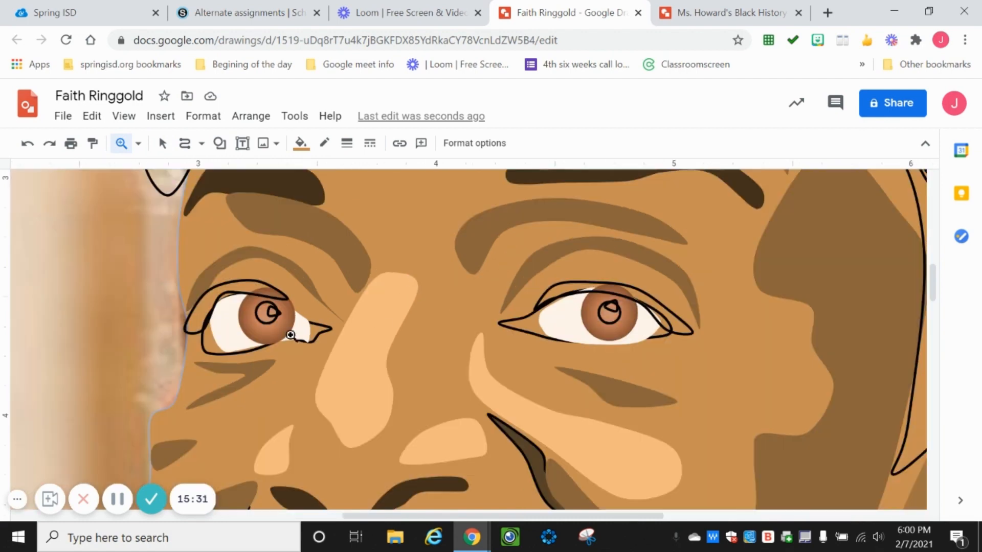
pyautogui.click(162, 143)
pyautogui.click(261, 316)
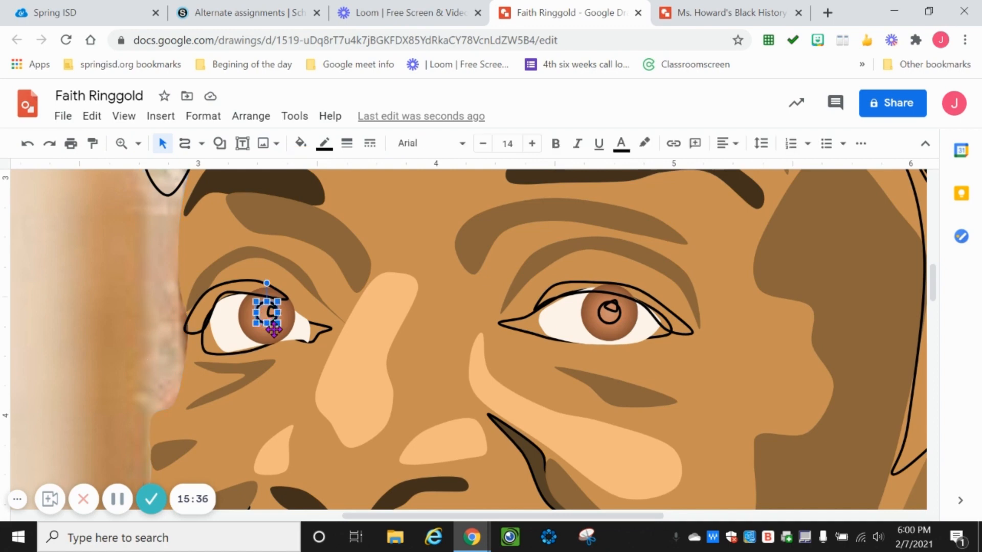
pyautogui.keyDown('shift'); pyautogui.click(610, 315); pyautogui.keyUp('shift')
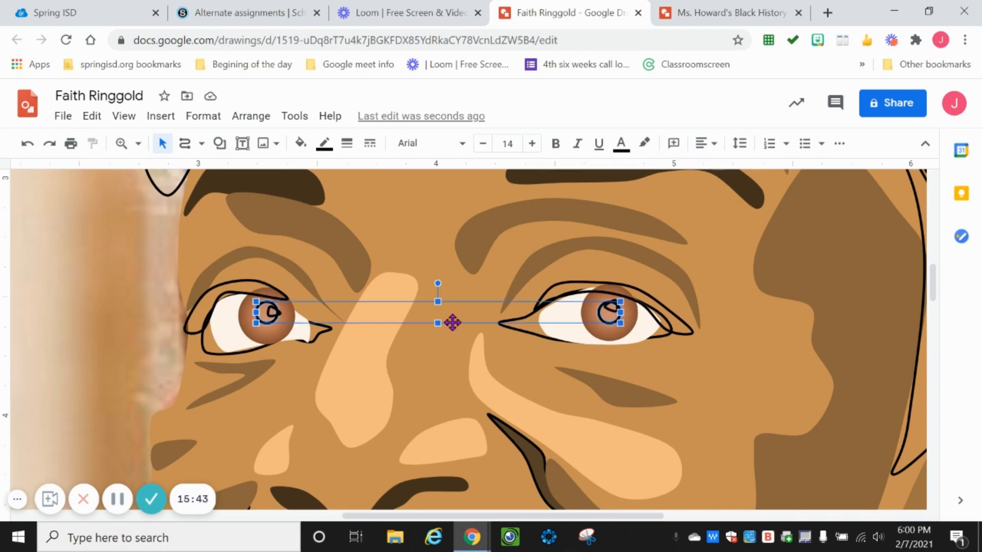
pyautogui.click(301, 144)
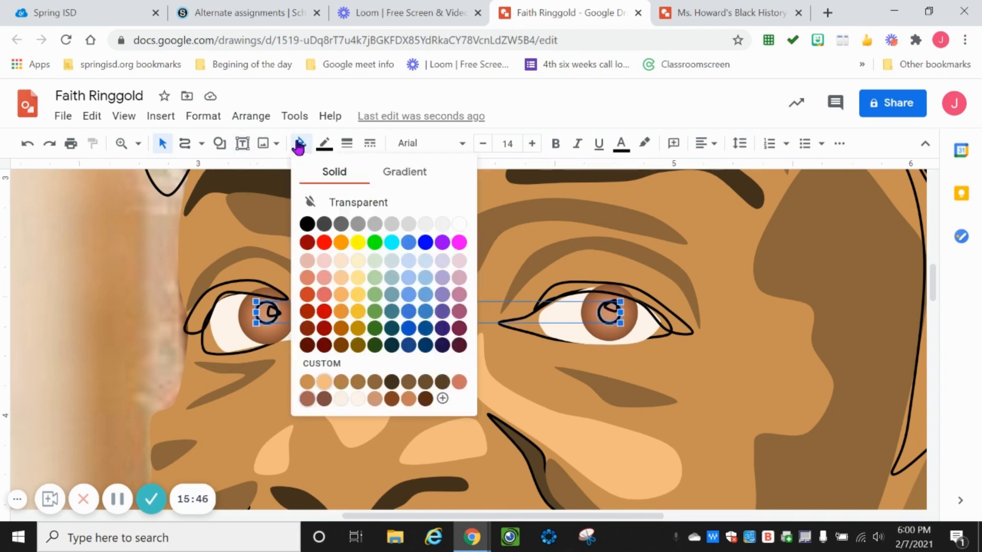
pyautogui.click(307, 223)
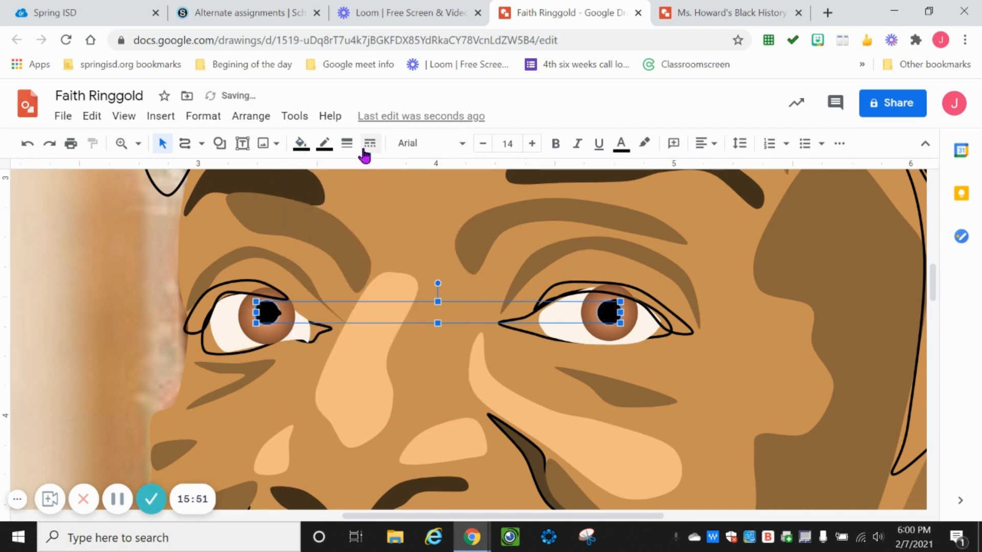
# Make the outline of both pupils transparent
pyautogui.click(324, 144)
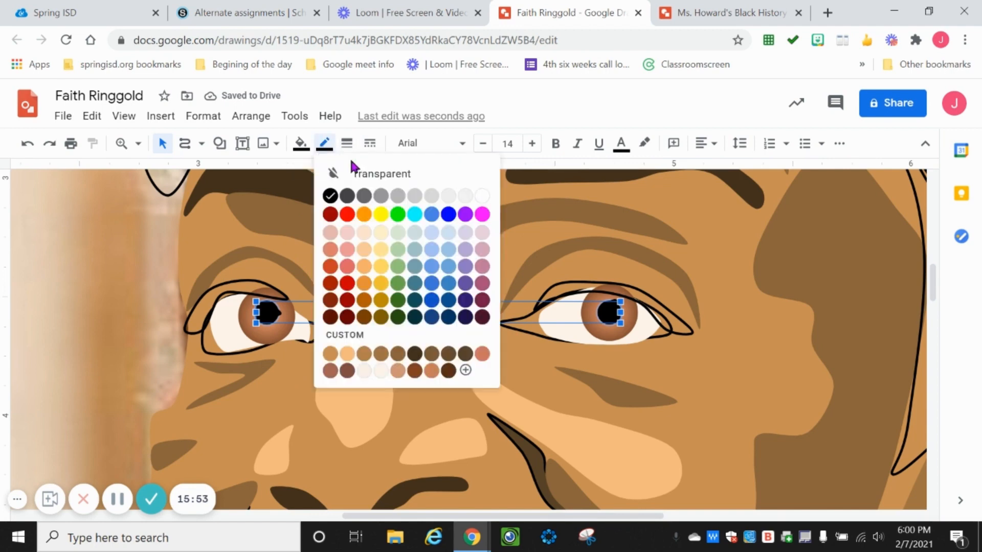
pyautogui.click(382, 174)
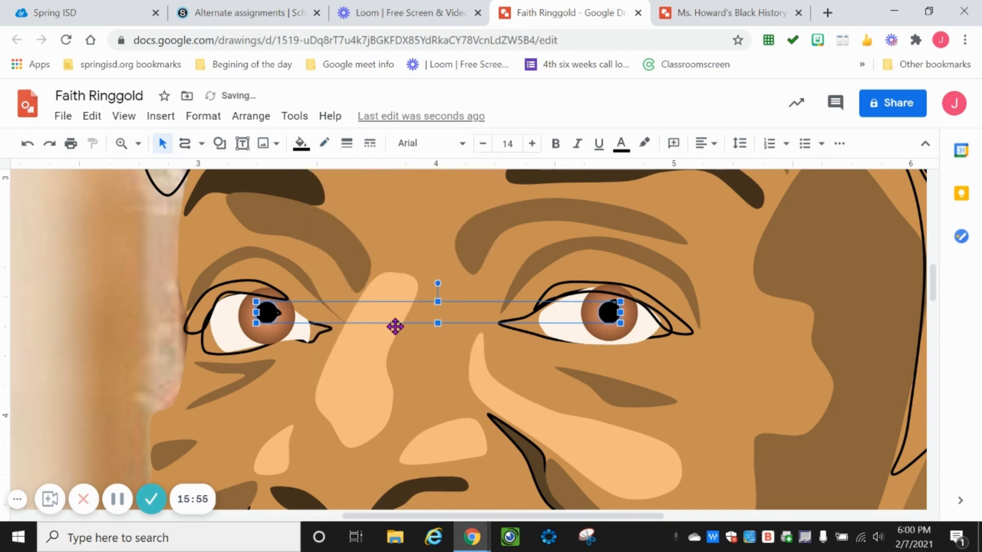
pyautogui.click(340, 337)
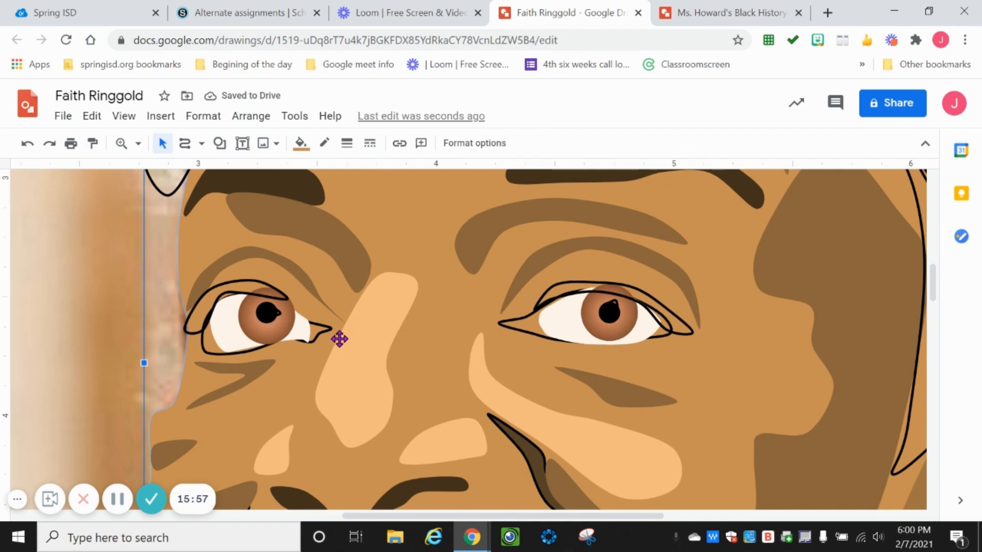
# Try to fill the small highlight shapes in both pupils with white and undo the fill
pyautogui.keyDown('shift'); pyautogui.click(276, 311); pyautogui.keyUp('shift')
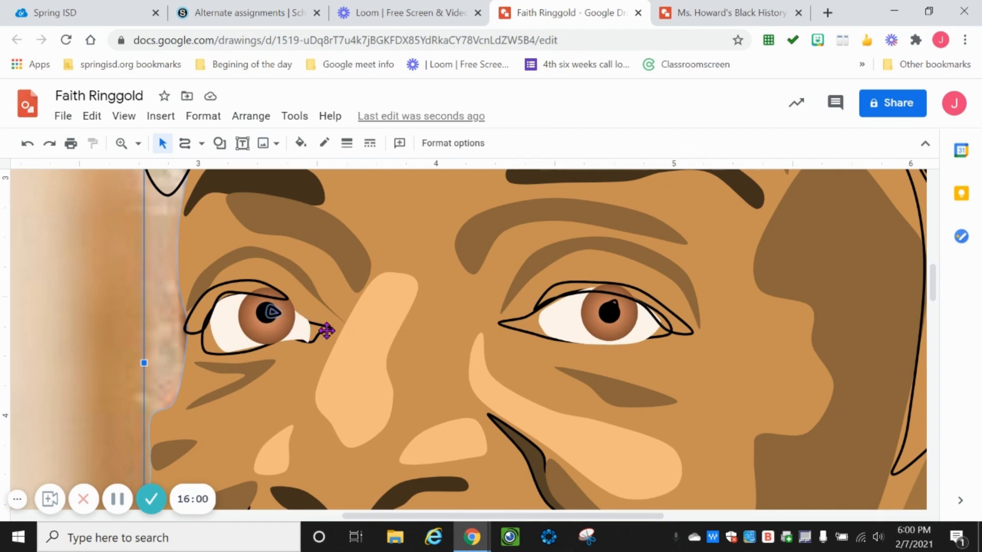
pyautogui.keyDown('shift'); pyautogui.click(614, 302); pyautogui.keyUp('shift')
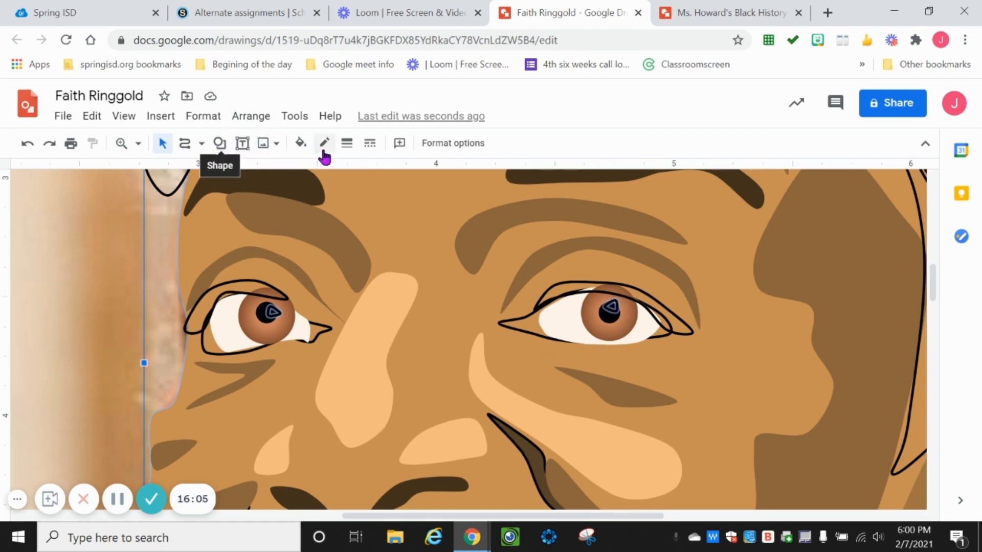
pyautogui.click(301, 144)
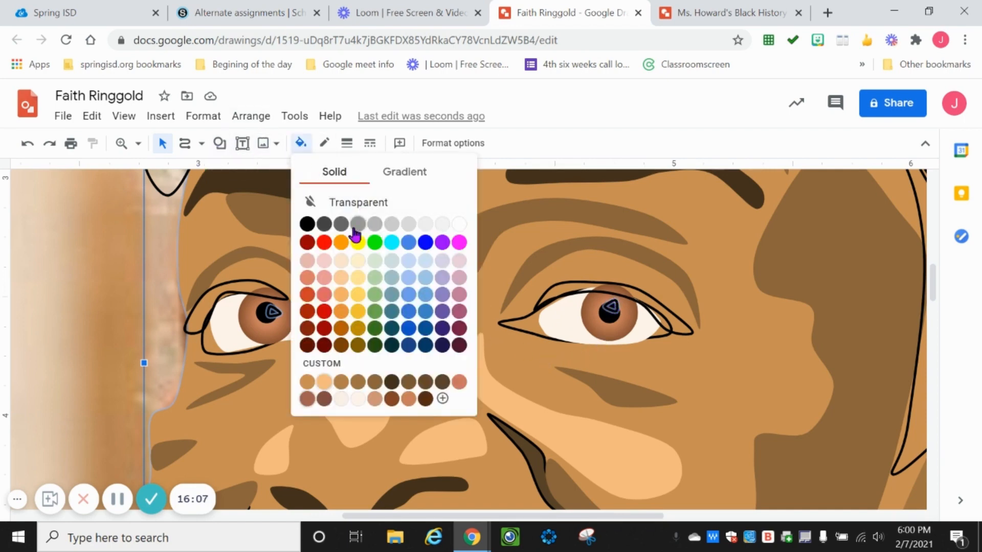
pyautogui.click(459, 224)
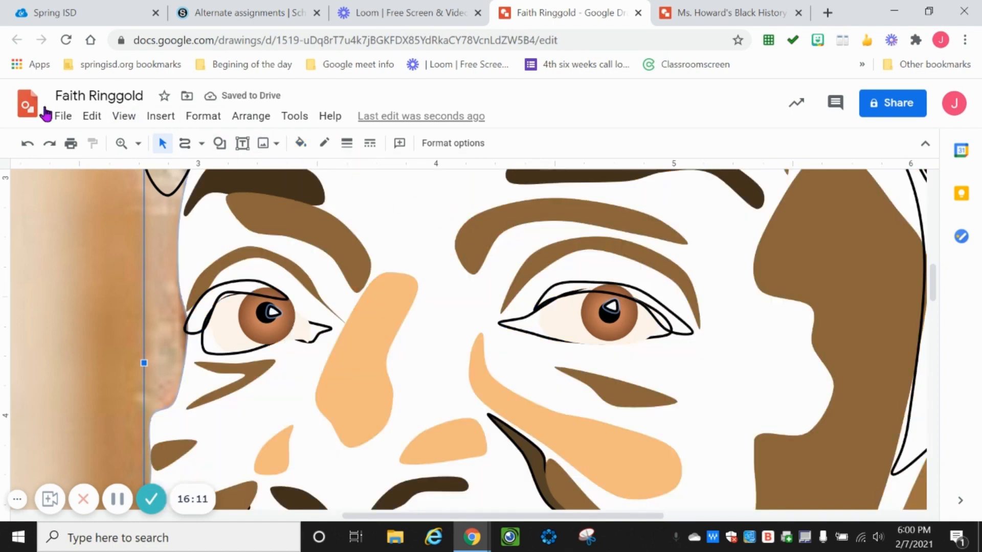
pyautogui.click(28, 146)
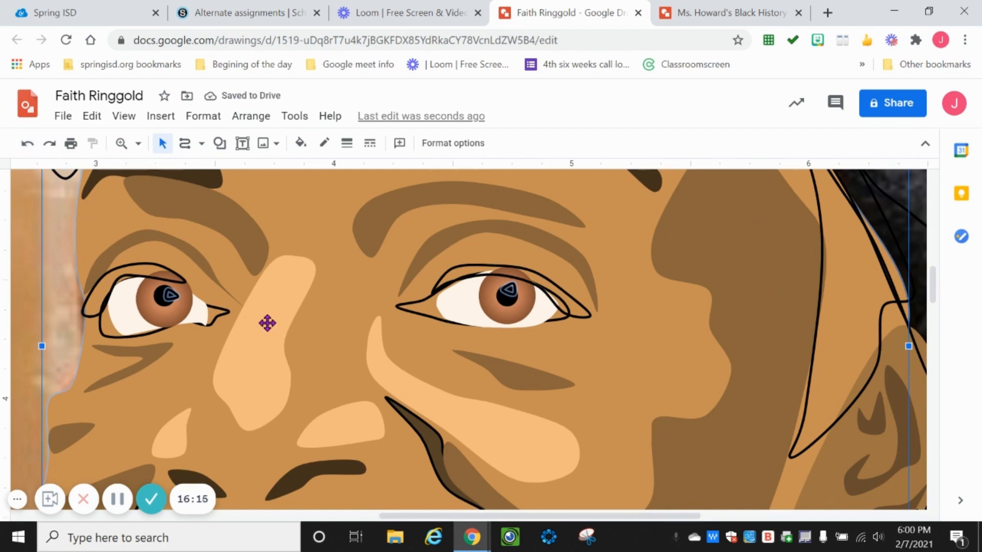
# Fit the whole drawing in view and clear the selection so that no shape or image stays selected
pyautogui.scroll(-5, 268, 322)
pyautogui.scroll(3, 255, 318)
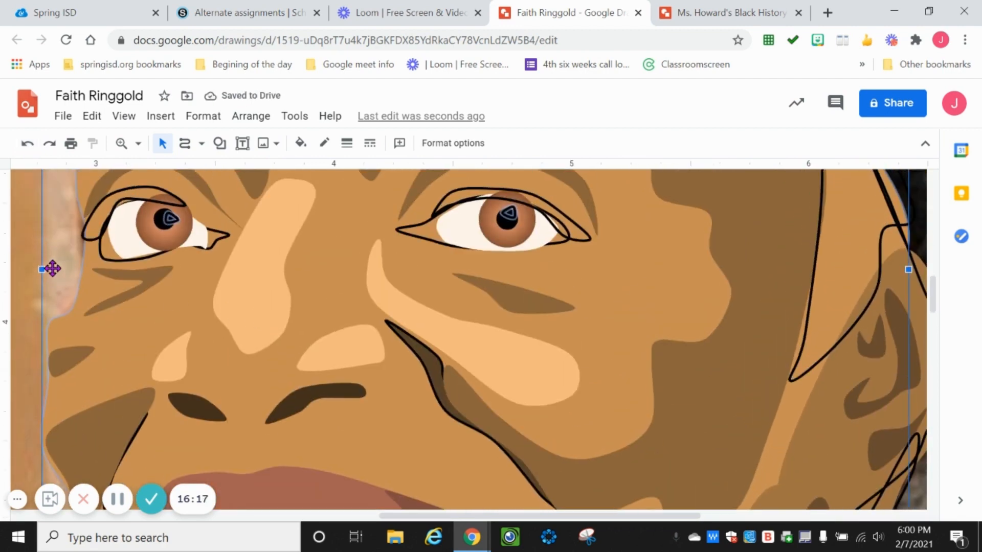
pyautogui.click(41, 243)
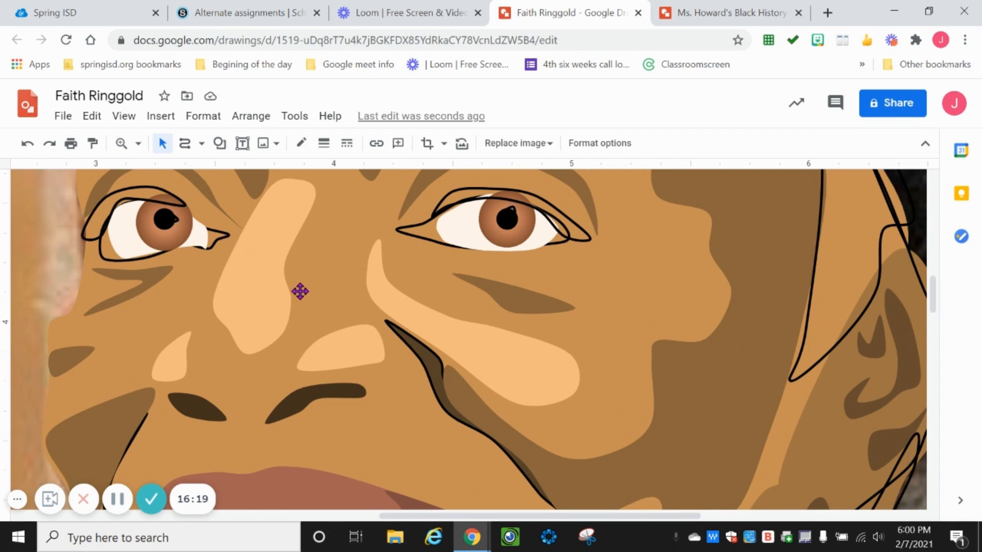
pyautogui.scroll(-8, 300, 291)
pyautogui.scroll(4, 300, 292)
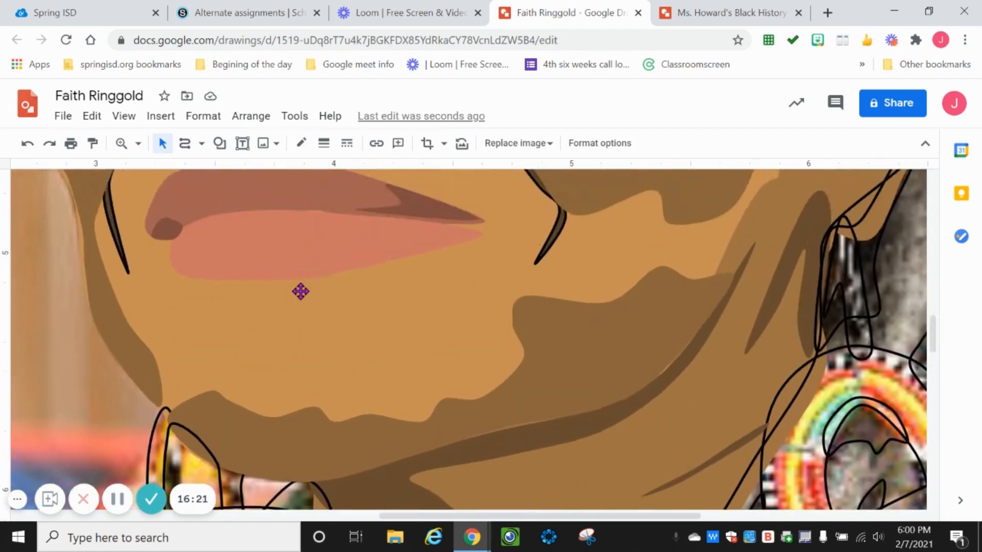
pyautogui.click(130, 148)
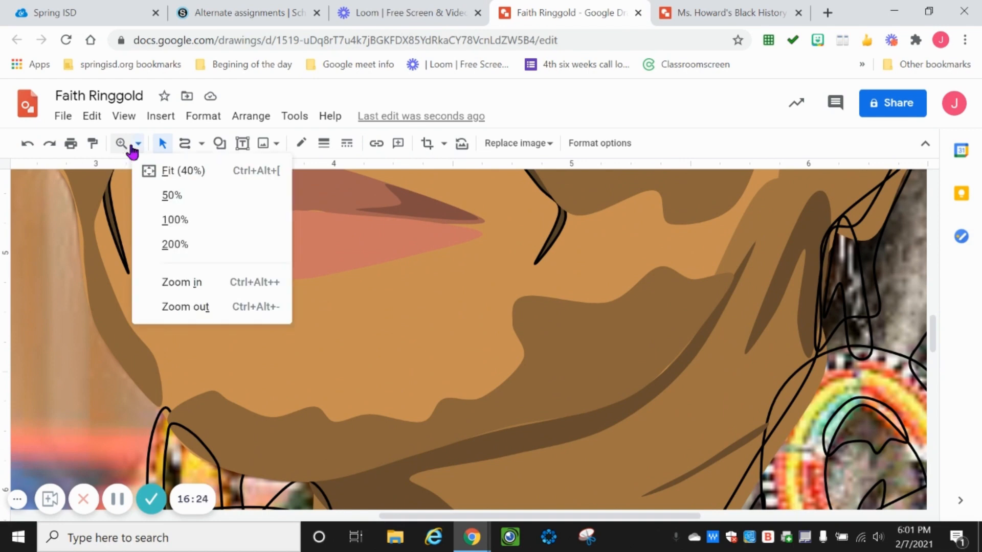
pyautogui.click(183, 171)
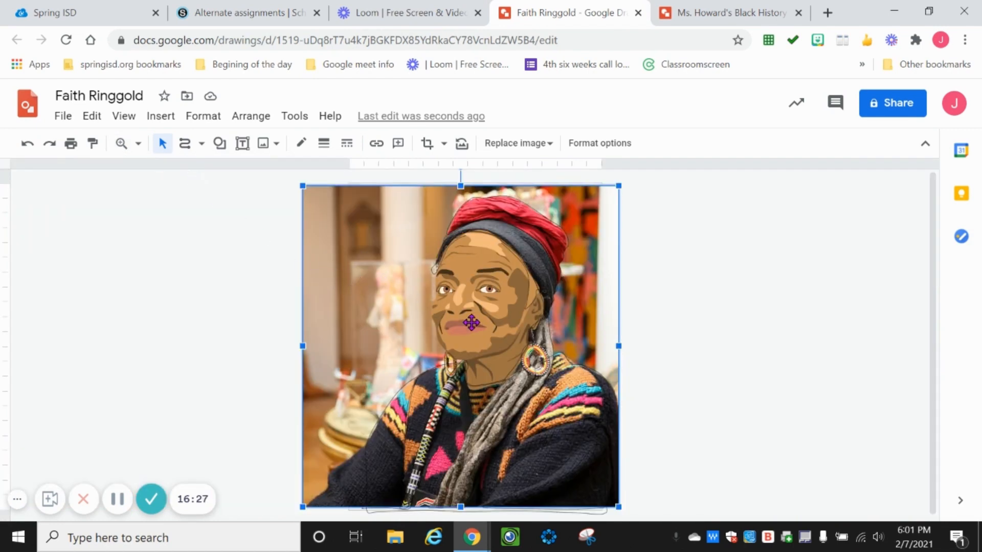
pyautogui.click(505, 331)
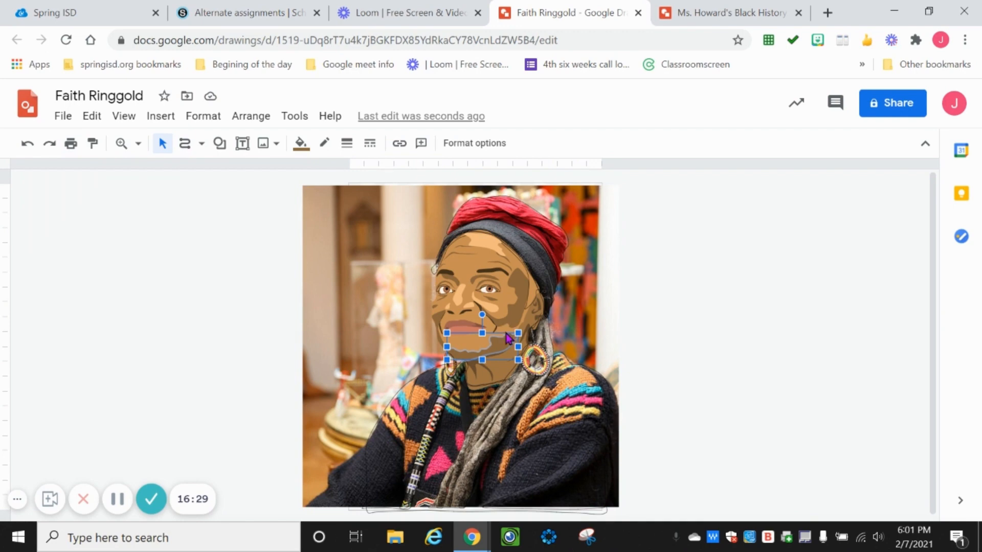
pyautogui.click(509, 377)
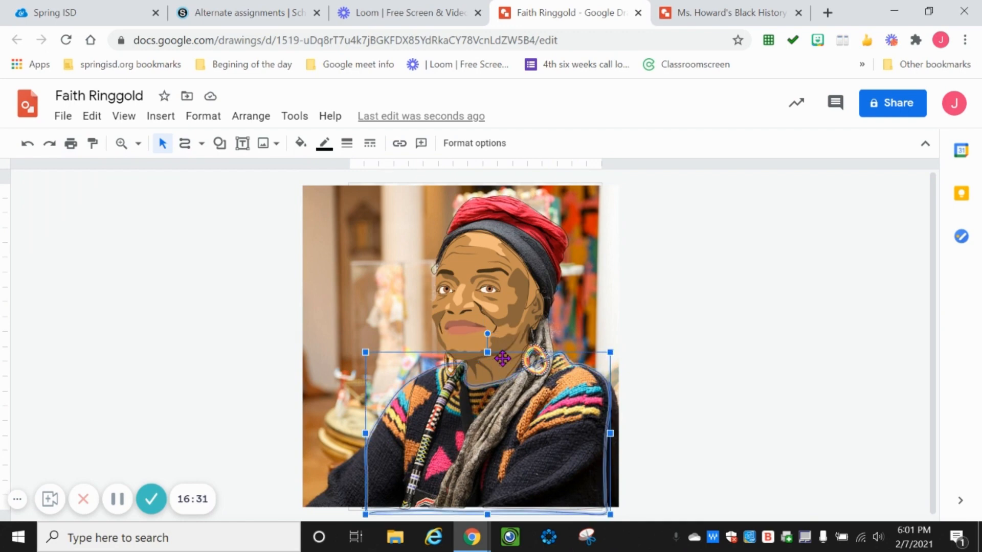
pyautogui.click(423, 302)
pyautogui.click(477, 312)
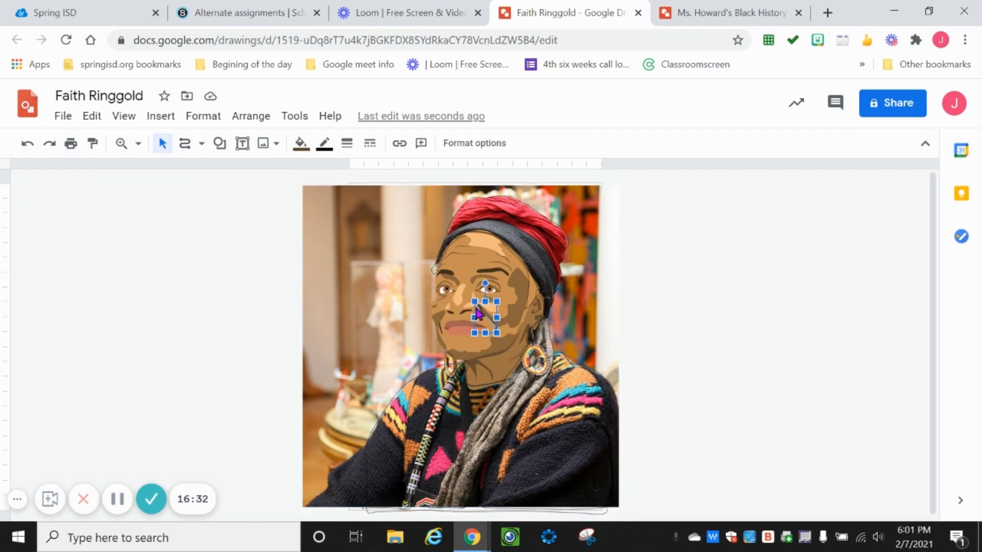
pyautogui.click(441, 295)
pyautogui.click(257, 289)
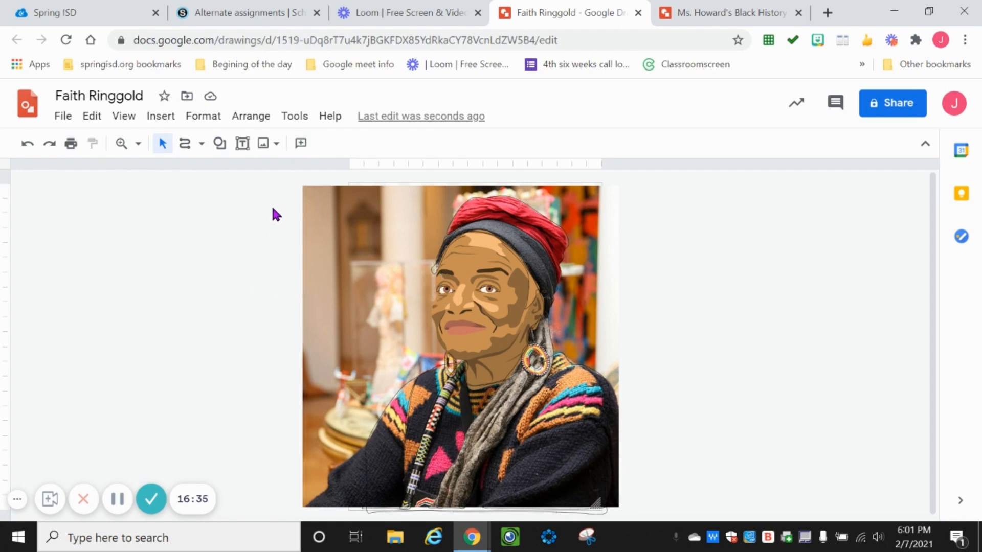
# Select the small highlight shapes in both pupils together and fill them with solid white
pyautogui.click(120, 145)
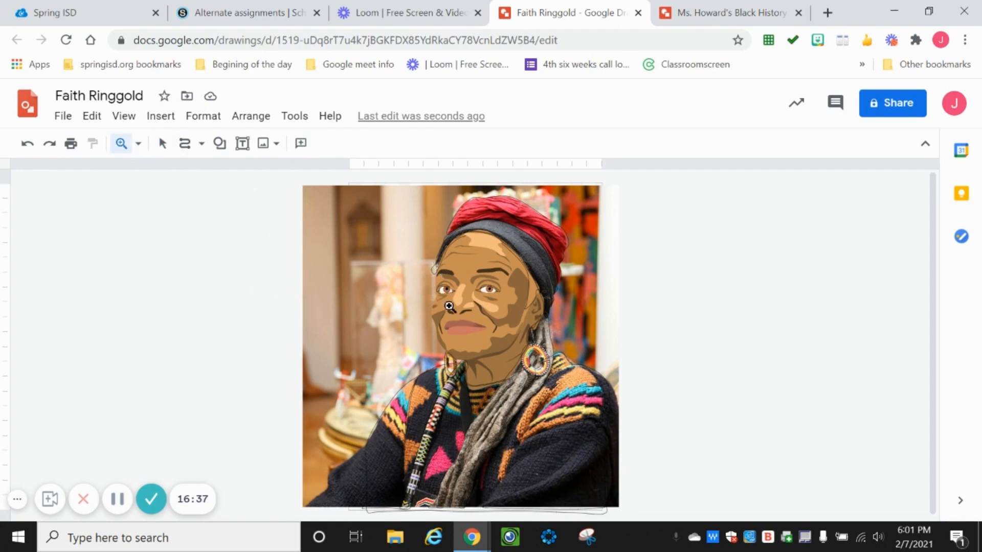
pyautogui.click(490, 280)
pyautogui.click(474, 272)
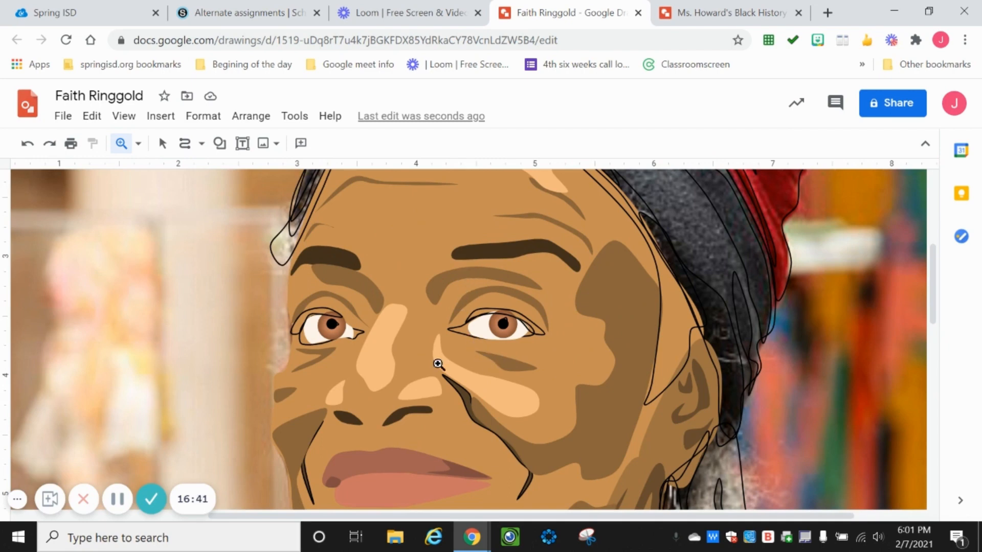
pyautogui.click(444, 320)
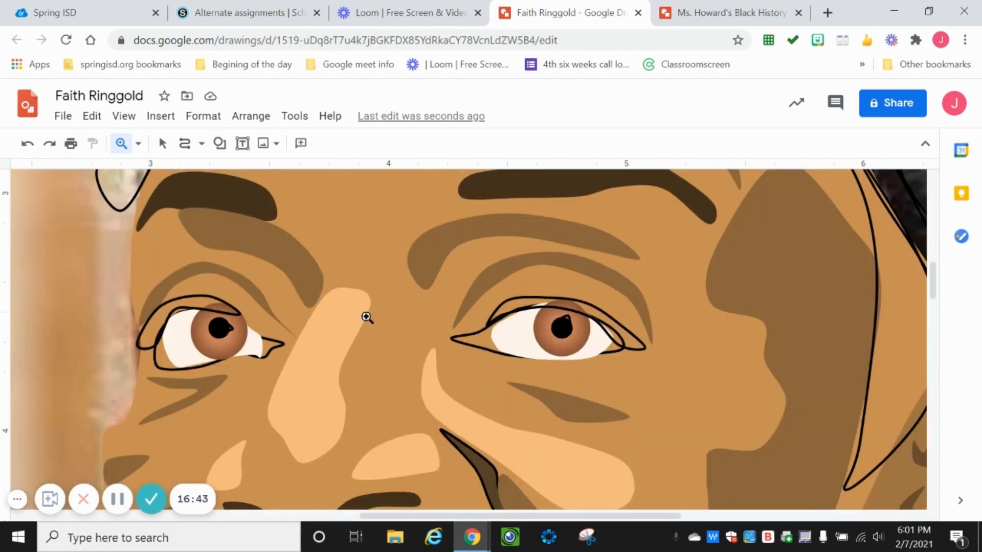
pyautogui.click(163, 146)
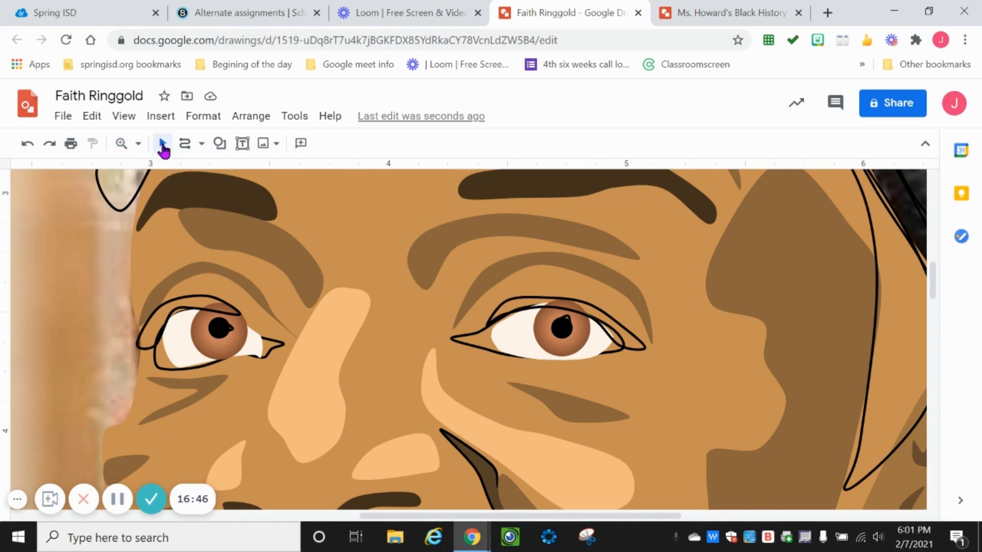
pyautogui.click(231, 326)
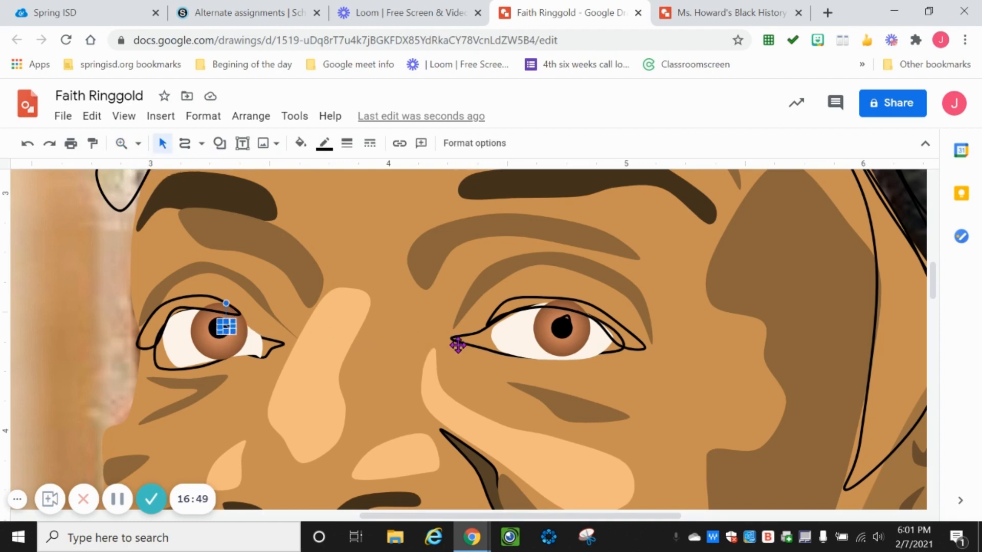
pyautogui.keyDown('shift'); pyautogui.click(566, 317); pyautogui.keyUp('shift')
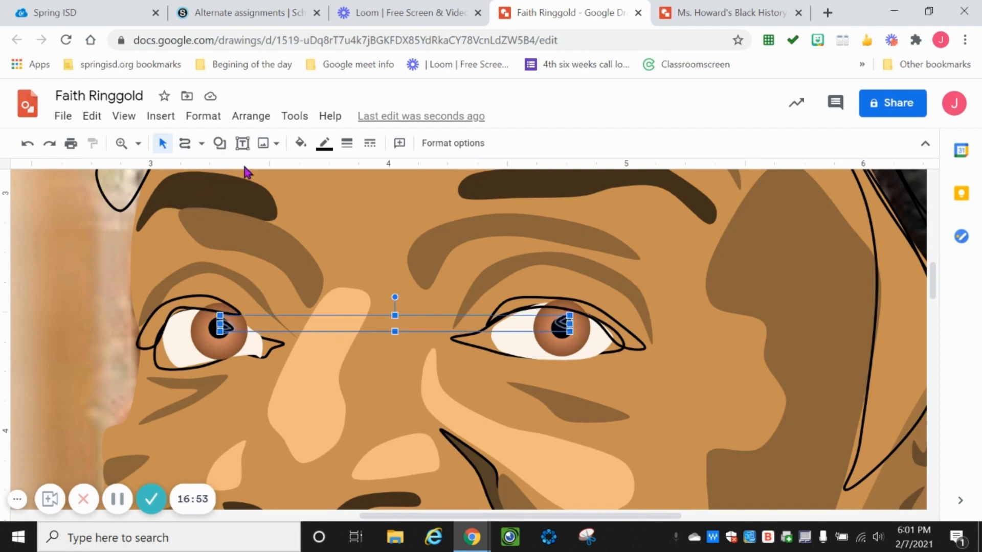
pyautogui.click(302, 144)
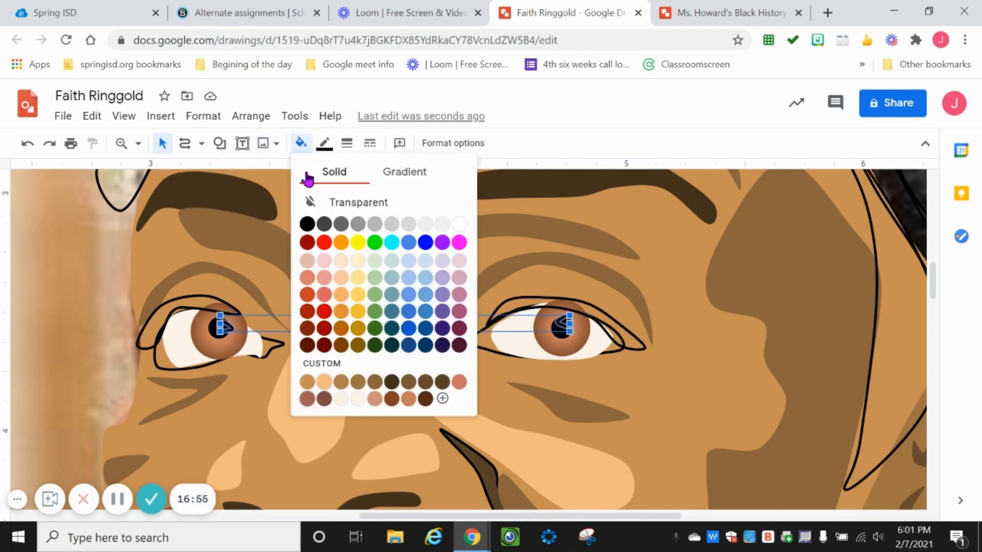
pyautogui.click(459, 224)
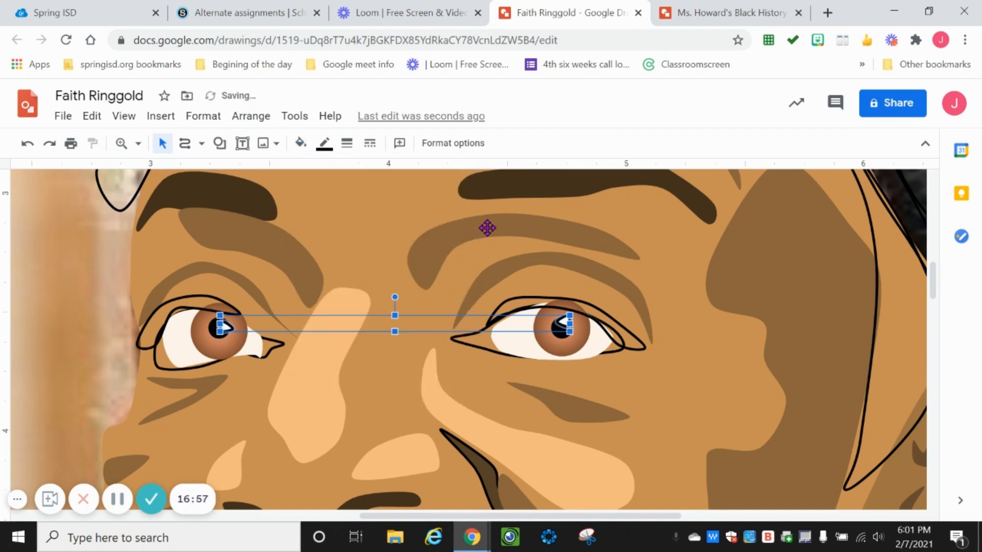
# Make the outline of both pupil highlights transparent
pyautogui.click(325, 146)
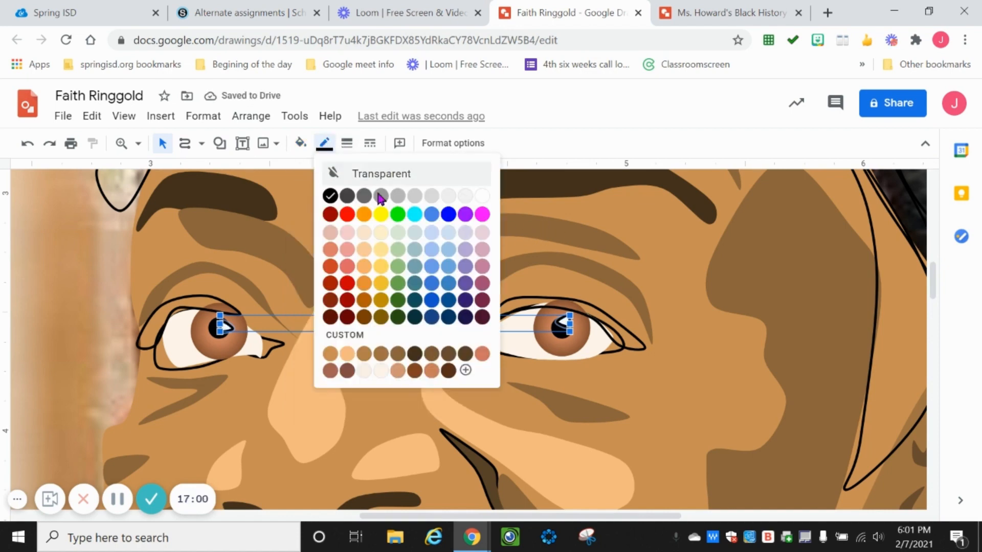
pyautogui.click(407, 179)
pyautogui.click(333, 390)
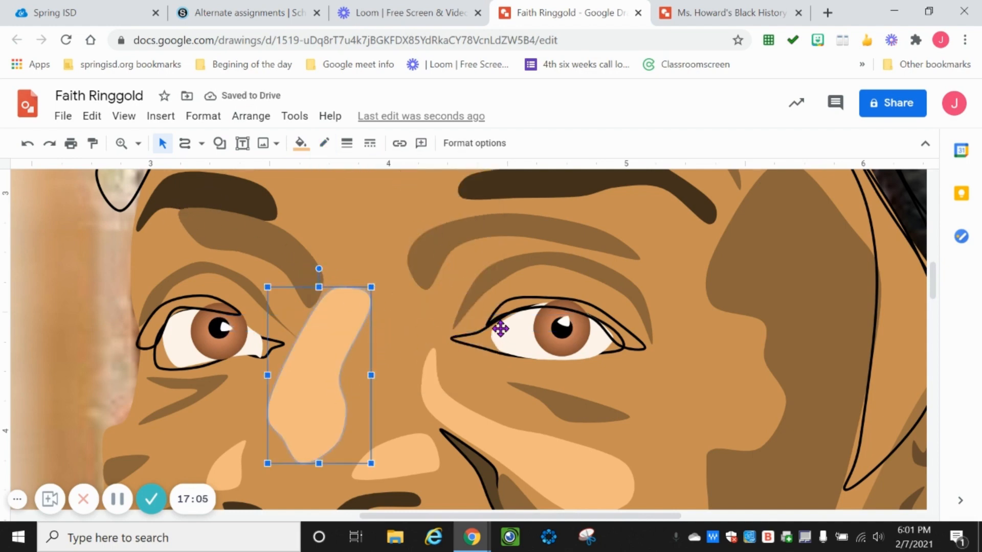
# Select the upper lash line shapes of both eyes together and fill them with the custom very dark brown #2a1e11
pyautogui.click(511, 304)
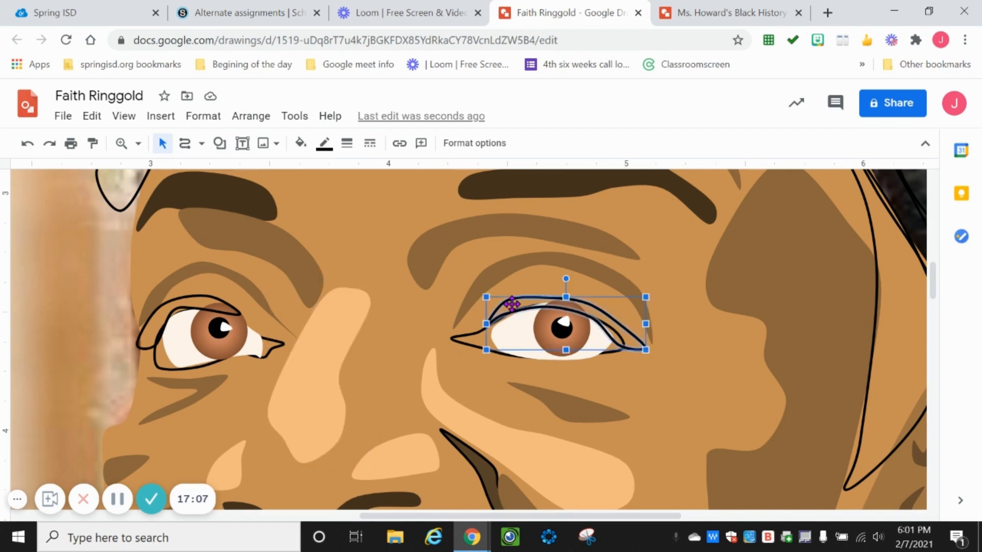
pyautogui.keyDown('shift'); pyautogui.click(190, 300); pyautogui.keyUp('shift')
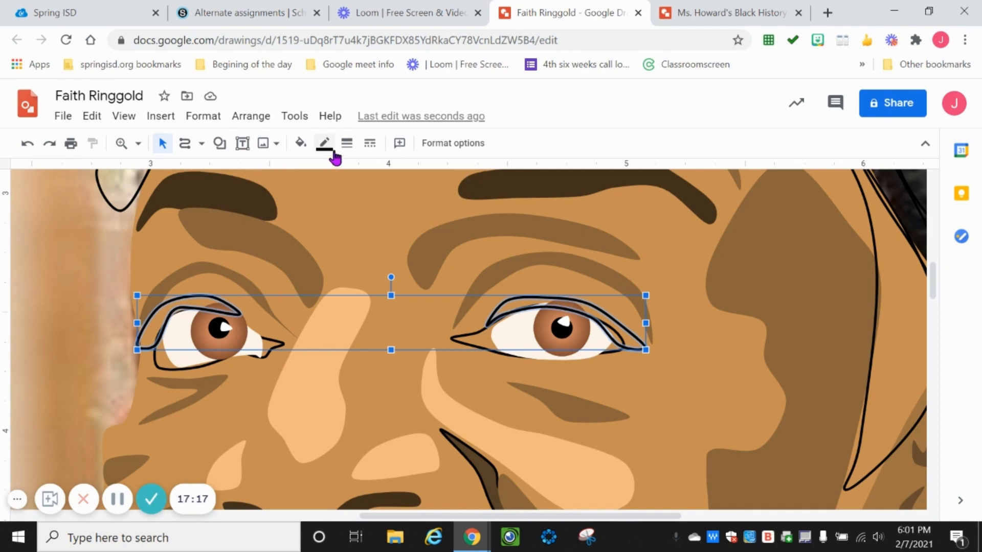
pyautogui.click(299, 145)
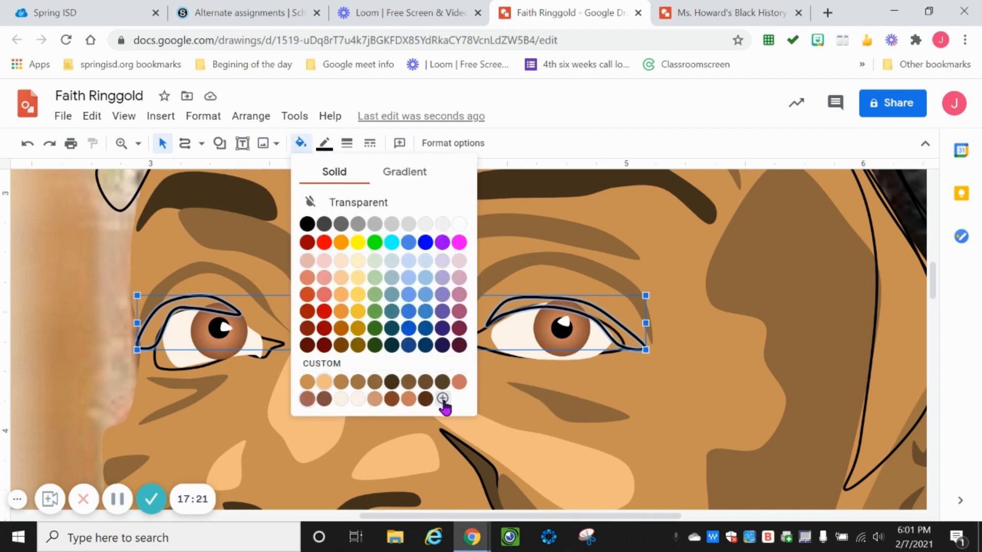
pyautogui.click(392, 382)
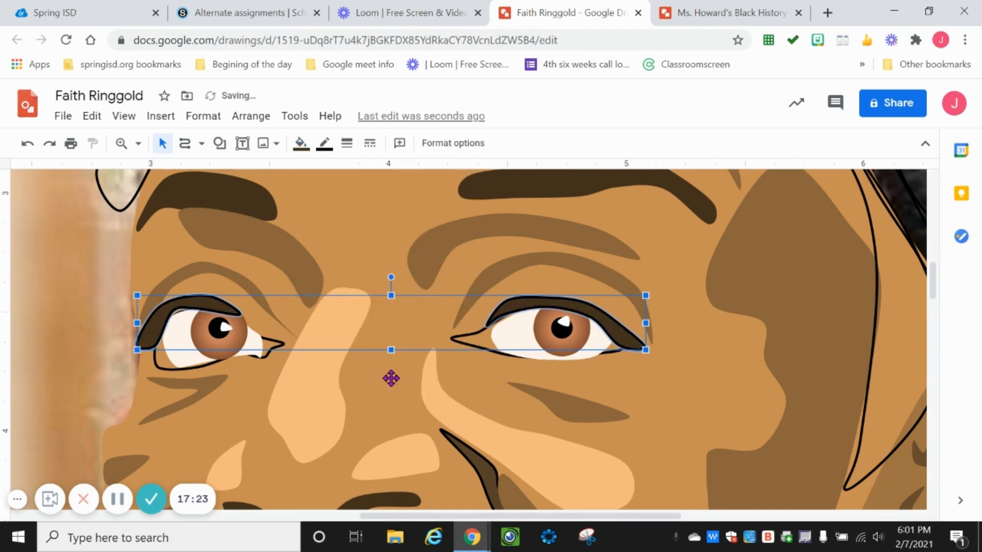
pyautogui.click(302, 146)
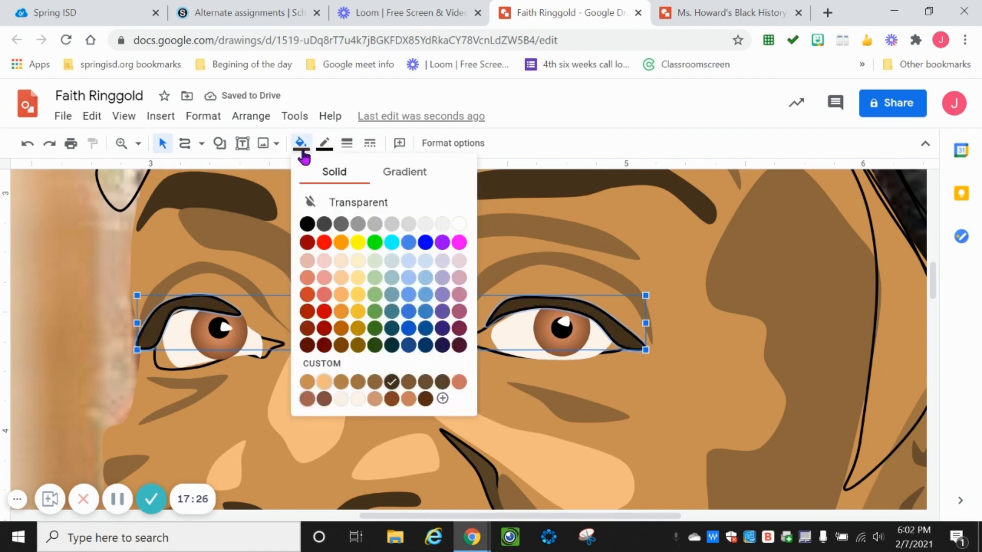
pyautogui.click(342, 365)
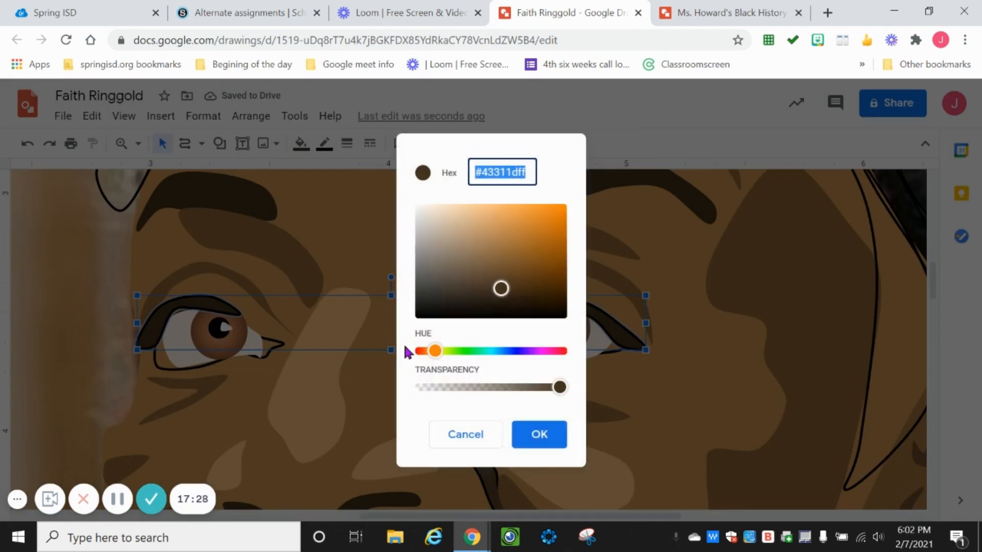
pyautogui.click(505, 303)
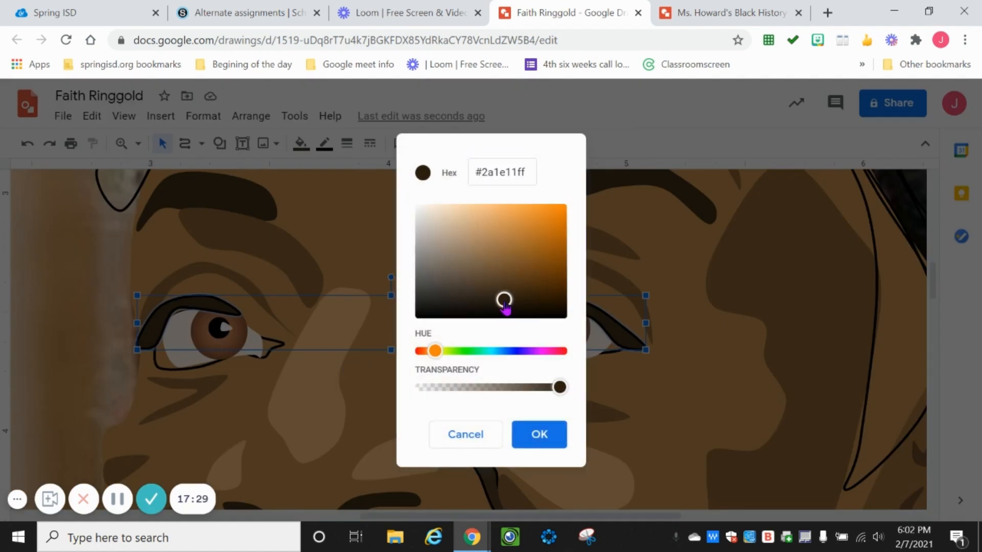
pyautogui.click(540, 434)
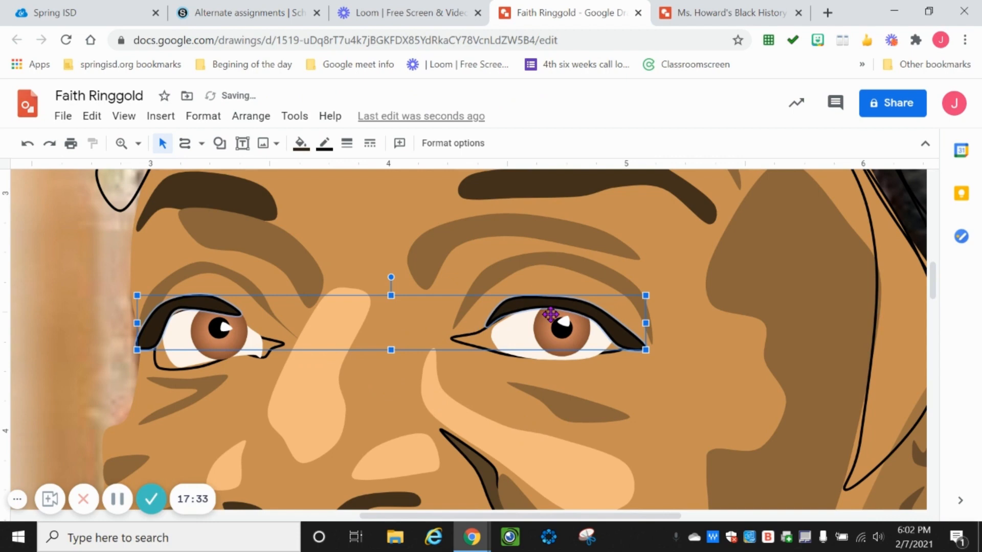
# Make the outline of both upper lash lines transparent and take them out of the selection
pyautogui.click(323, 150)
pyautogui.click(369, 174)
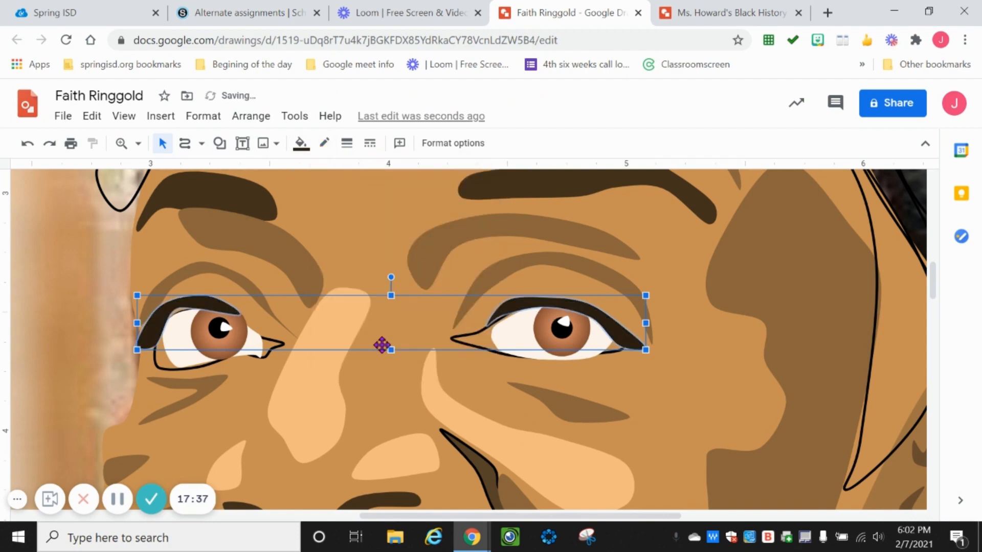
pyautogui.click(287, 379)
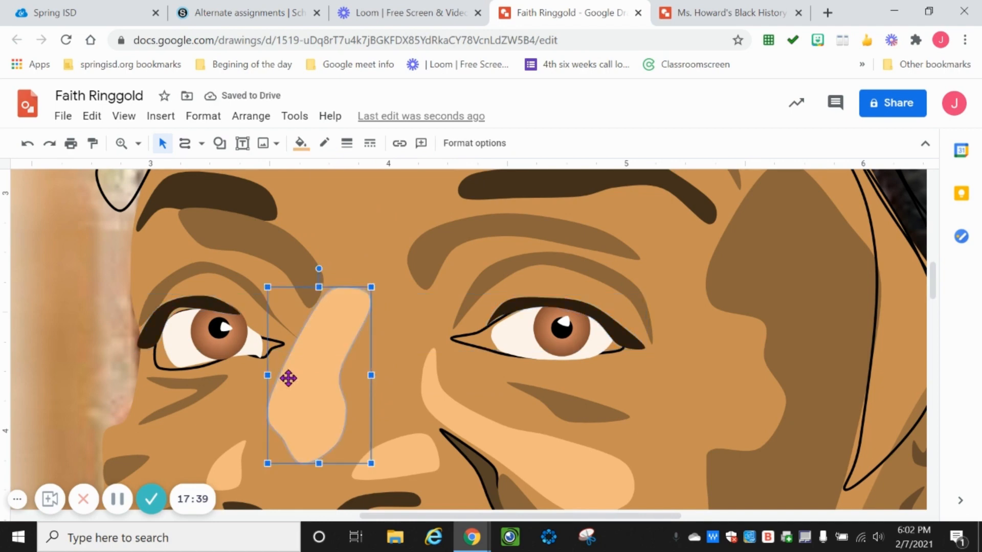
pyautogui.click(405, 368)
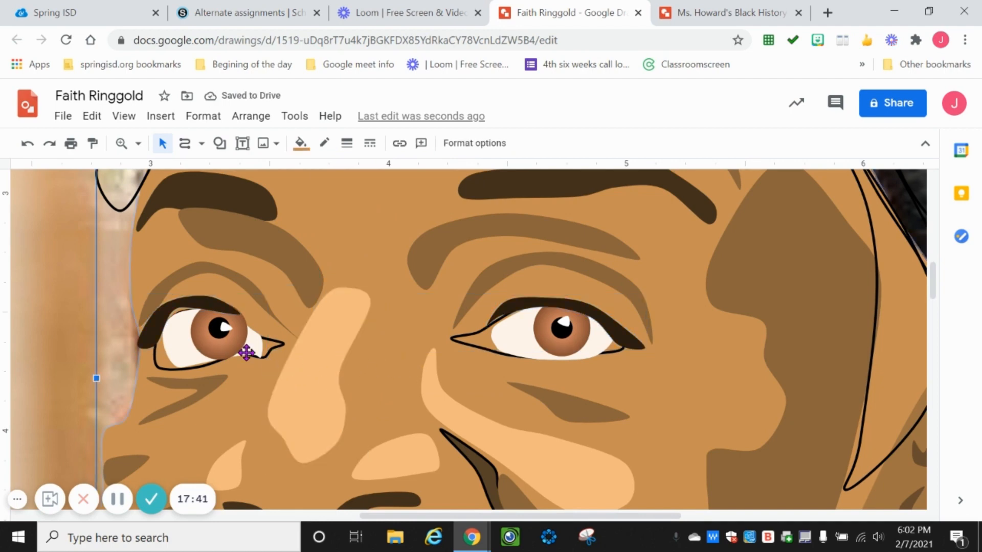
# Edit the points of the left eye's upper lash line, extending its inner corner slightly toward the nose and lowering its upper and lower edges
pyautogui.click(199, 301)
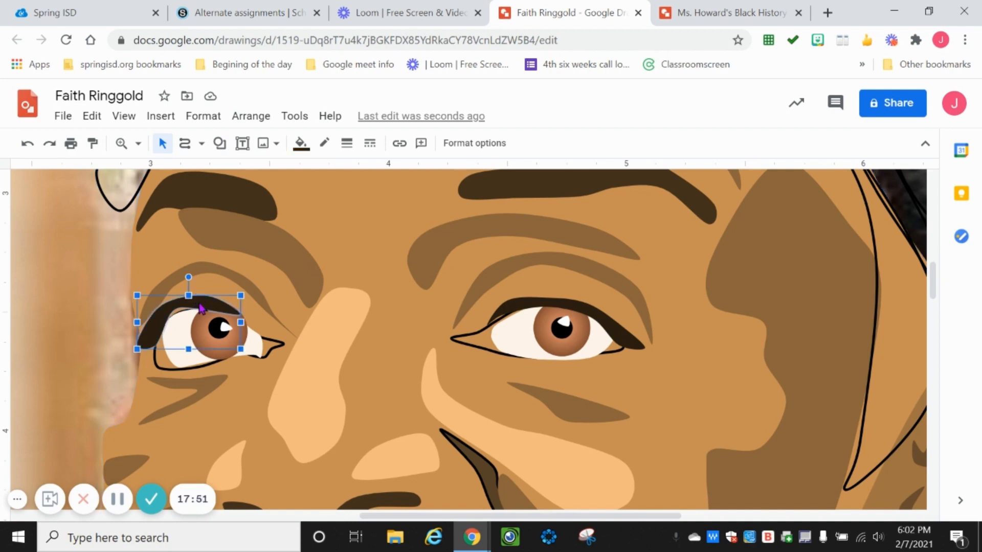
pyautogui.doubleClick(200, 307)
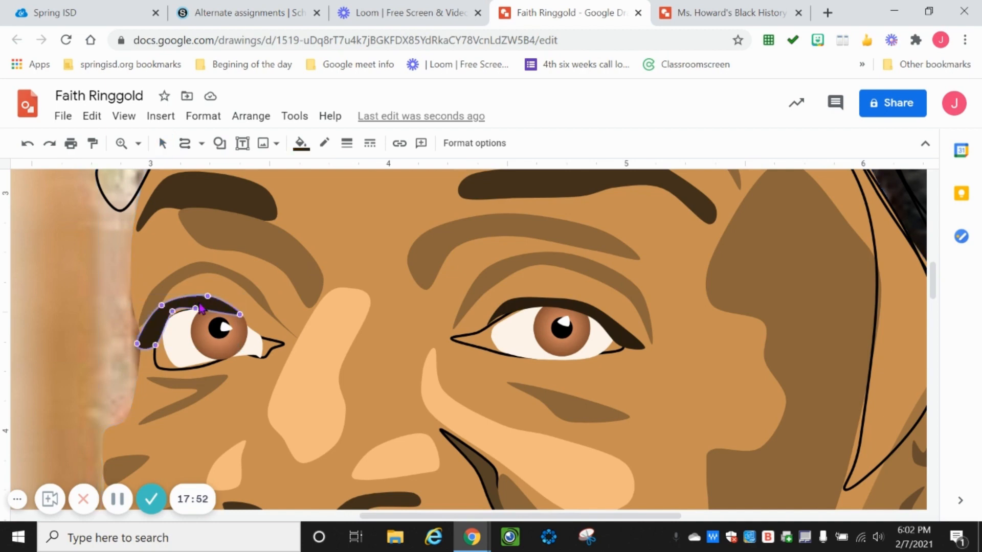
pyautogui.click(174, 313)
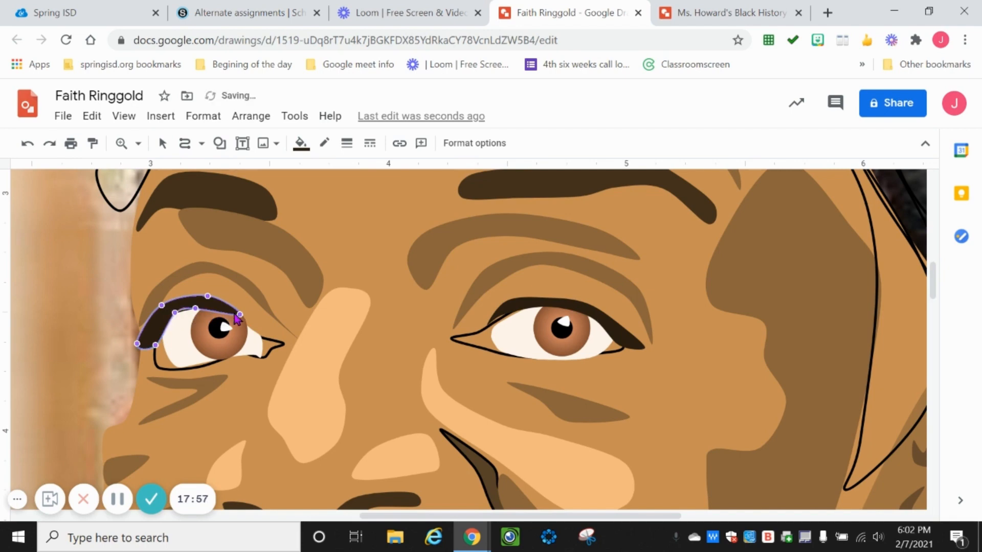
pyautogui.moveTo(247, 318); pyautogui.dragTo(247, 318)
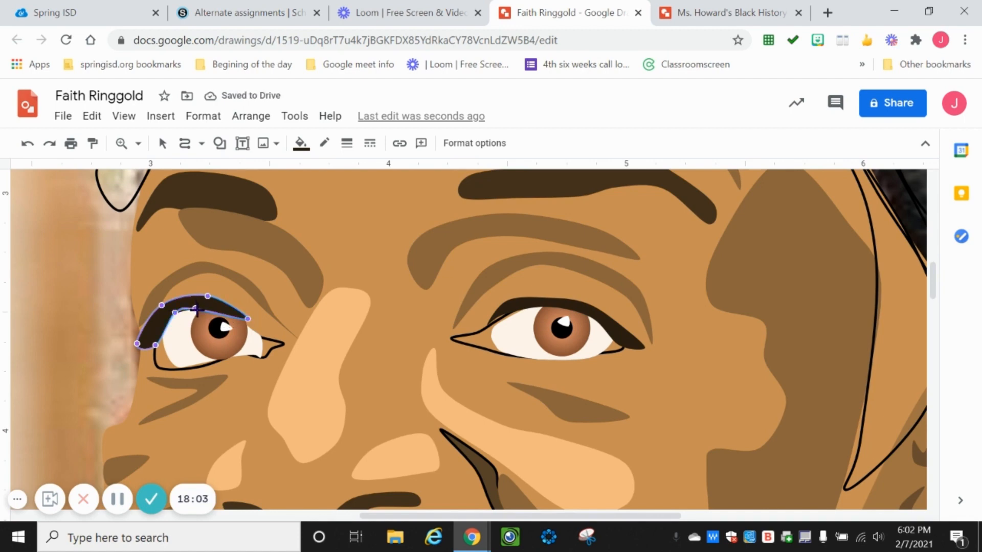
pyautogui.moveTo(196, 310); pyautogui.dragTo(199, 313)
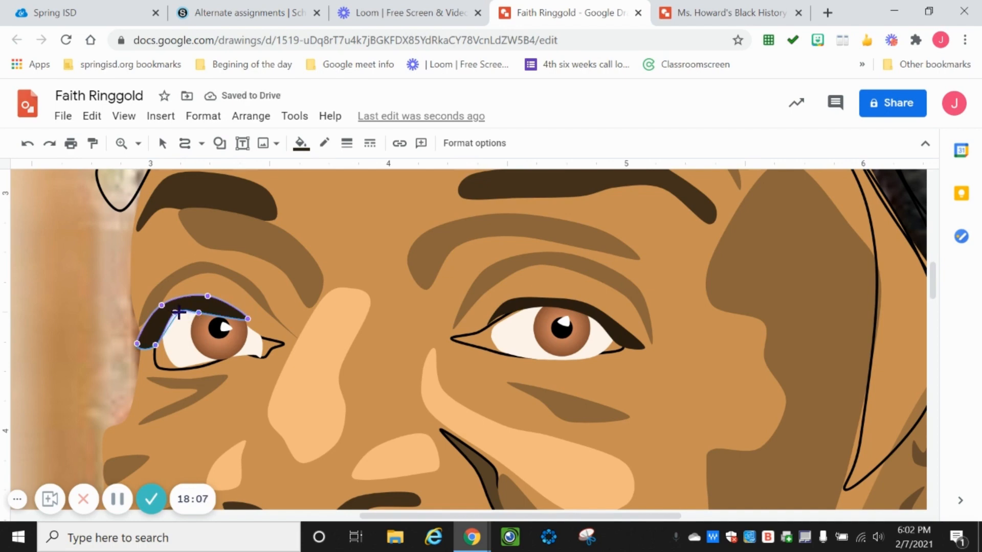
pyautogui.click(178, 312)
pyautogui.moveTo(206, 296); pyautogui.dragTo(205, 302)
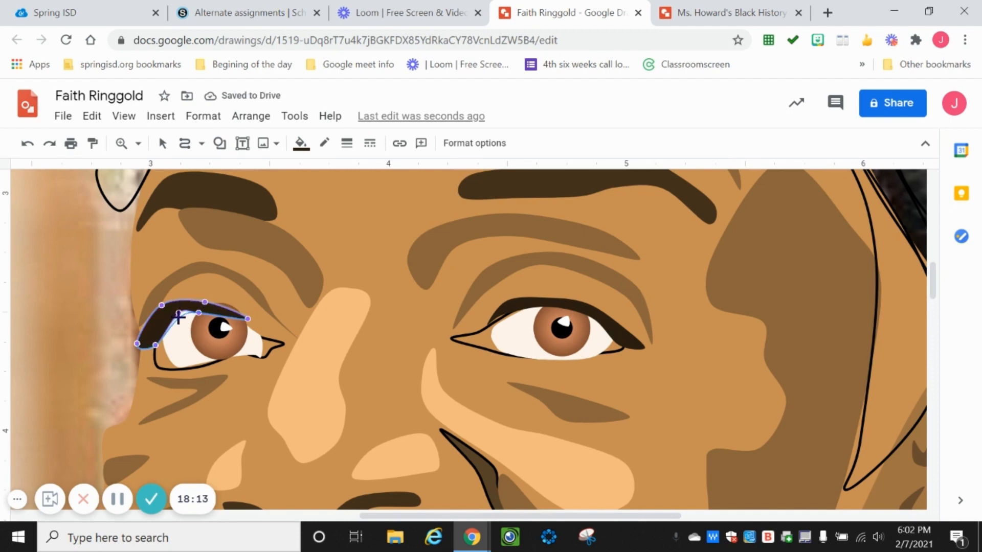
pyautogui.click(176, 317)
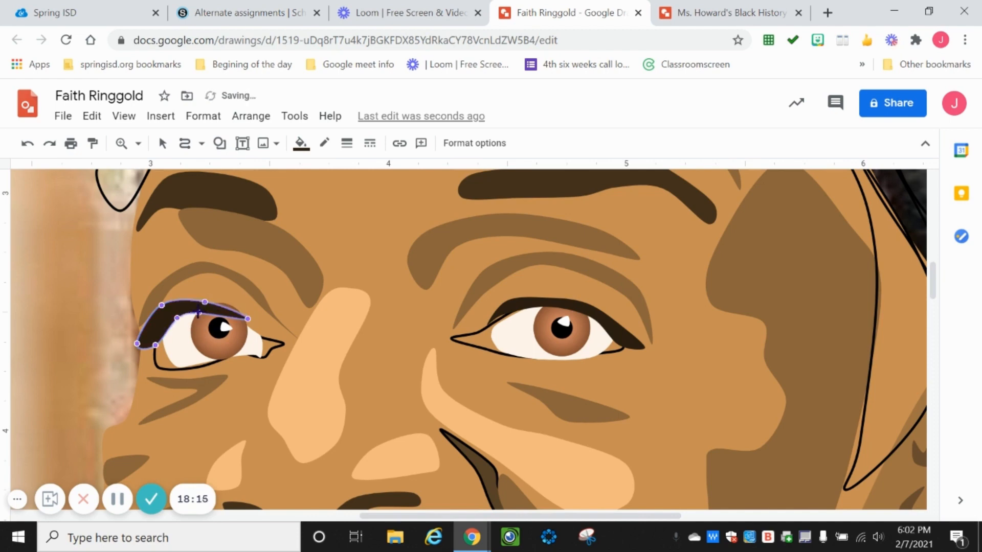
pyautogui.click(198, 314)
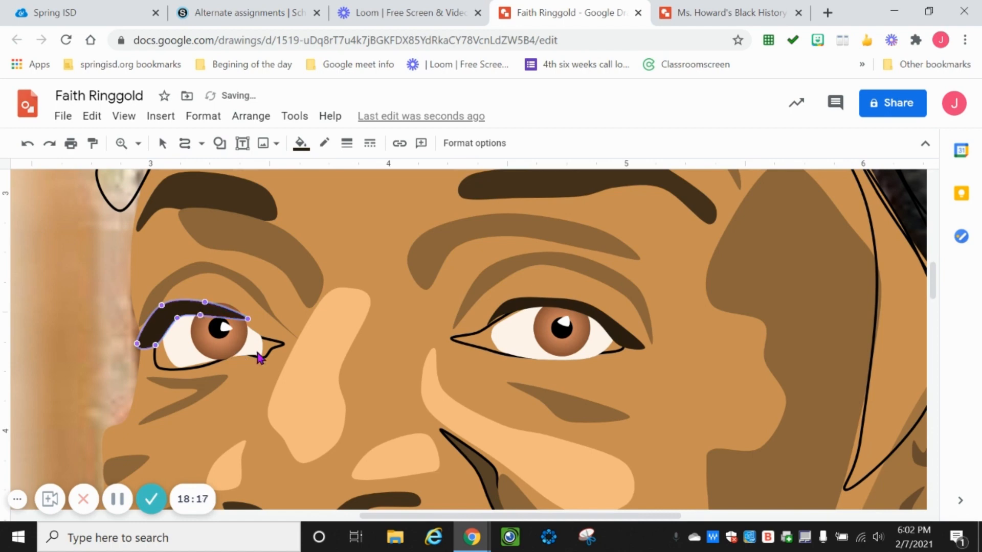
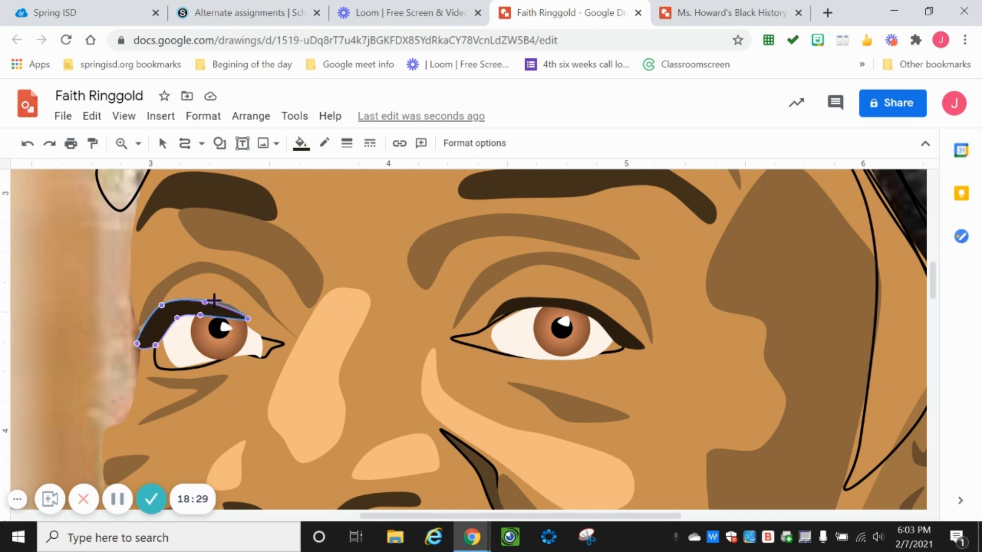
# Extend the left lash line's inner corner down to the eye white's edge and shift its middle points toward the nose for a smooth arch
pyautogui.moveTo(205, 302); pyautogui.dragTo(215, 301)
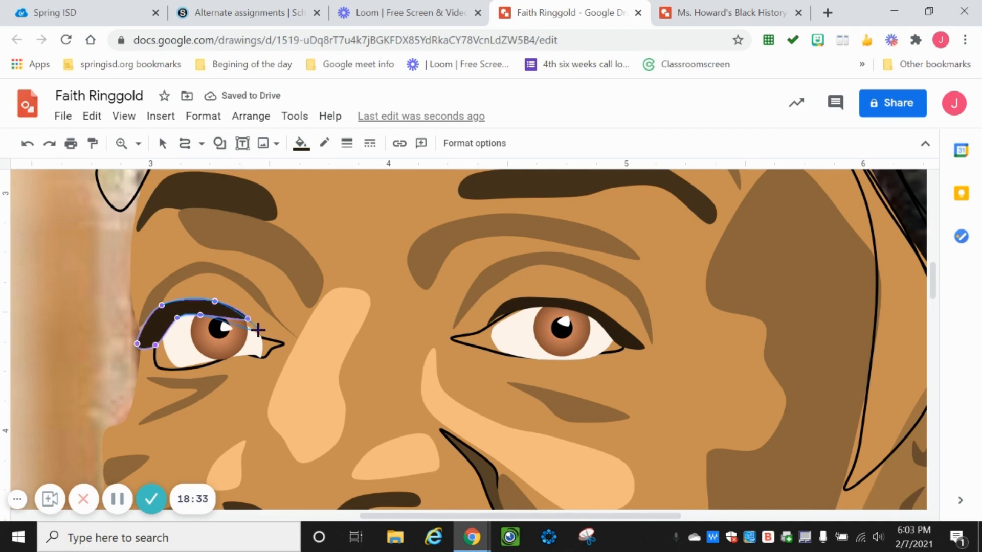
pyautogui.moveTo(259, 330); pyautogui.dragTo(259, 331)
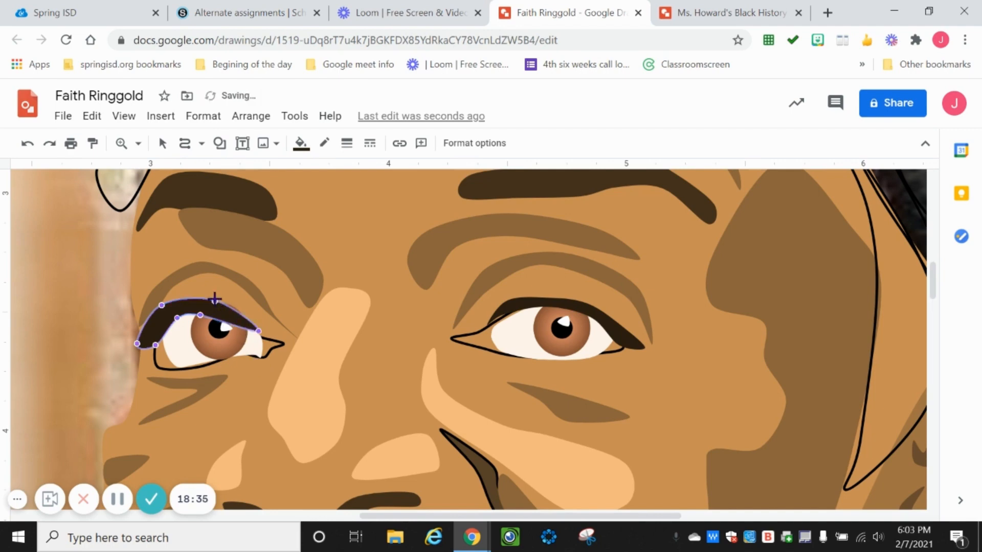
pyautogui.moveTo(215, 298); pyautogui.dragTo(222, 301)
pyautogui.click(200, 314)
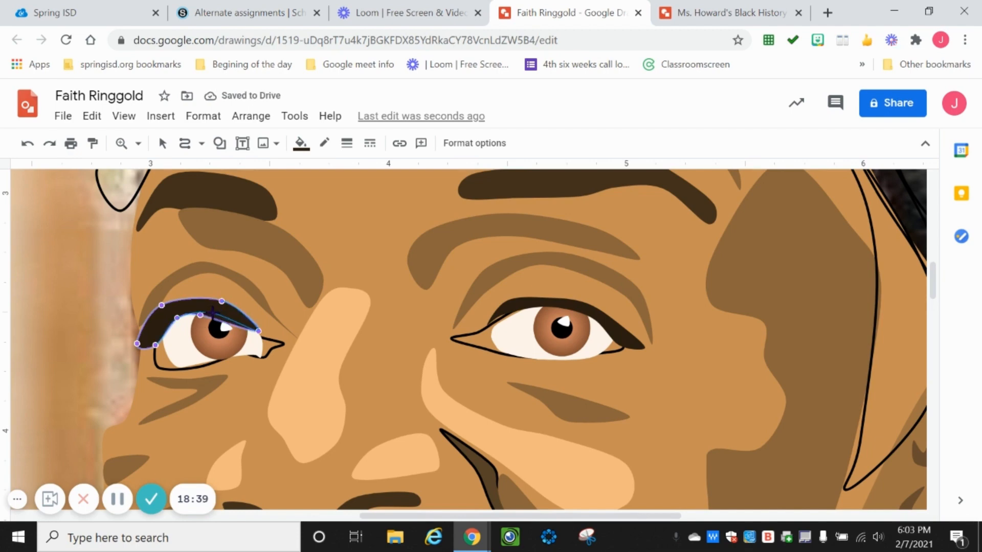
pyautogui.moveTo(216, 313); pyautogui.dragTo(217, 313)
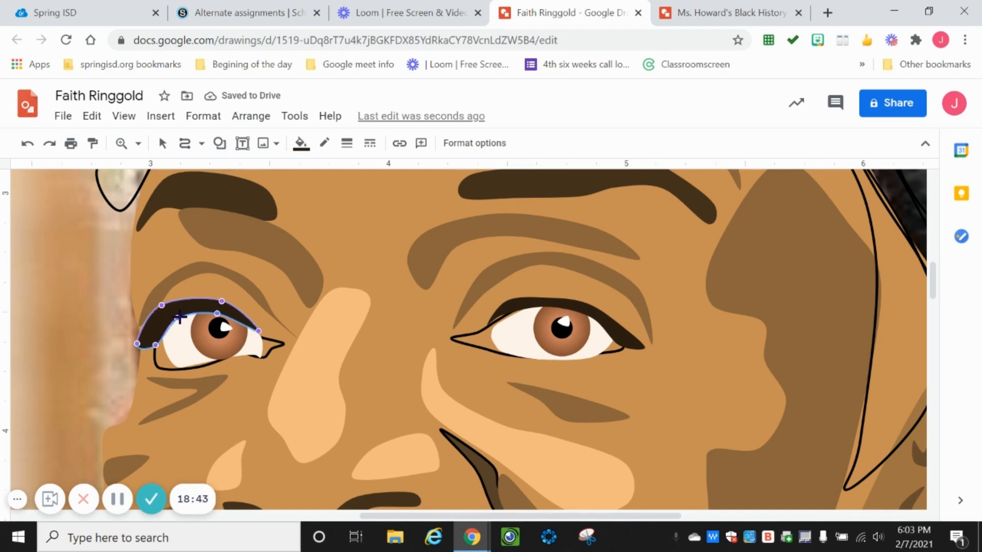
pyautogui.press('Escape')
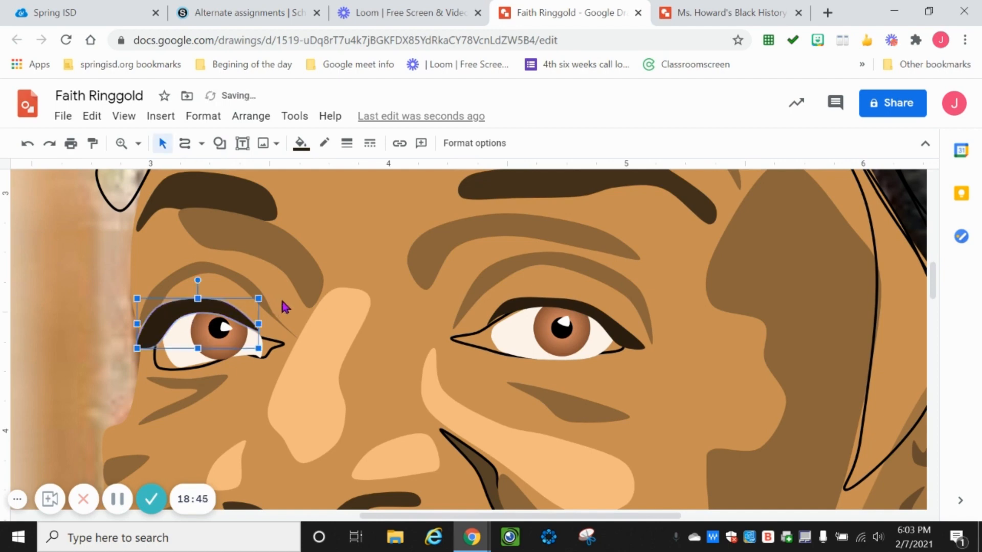
# Select the surround shapes behind both eye whites together and fill them with the saved custom brown #844323
pyautogui.click(236, 401)
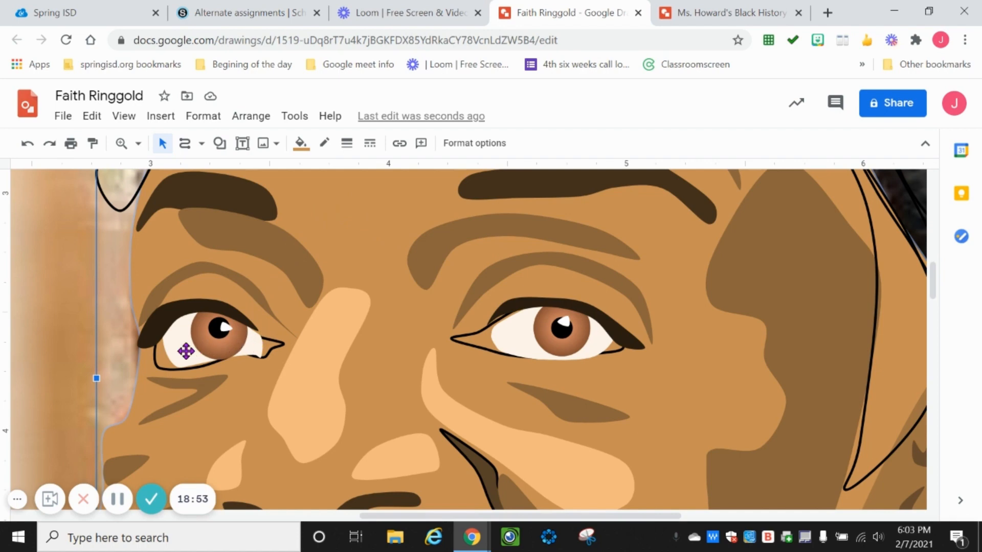
pyautogui.click(160, 359)
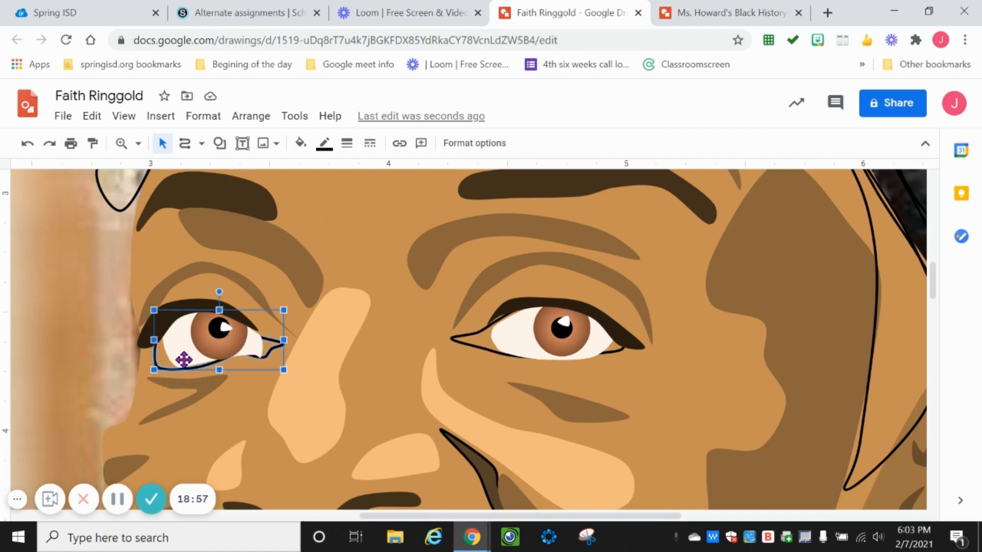
pyautogui.keyDown('shift'); pyautogui.click(481, 339); pyautogui.keyUp('shift')
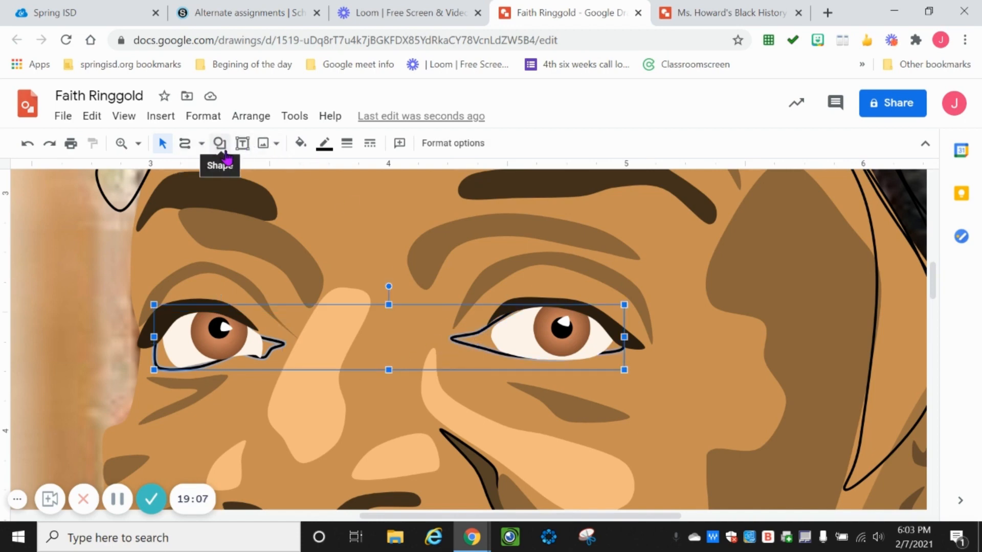
pyautogui.click(299, 146)
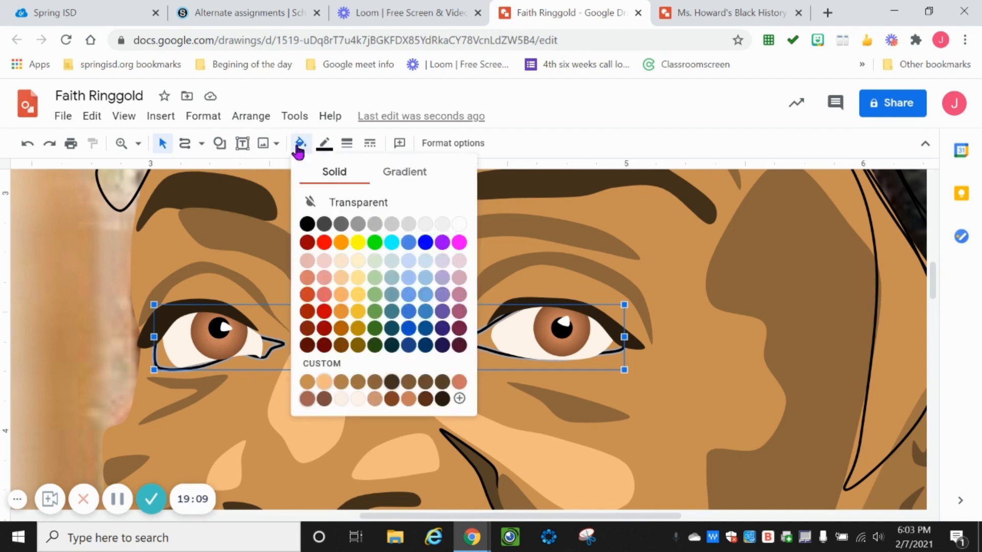
pyautogui.click(391, 399)
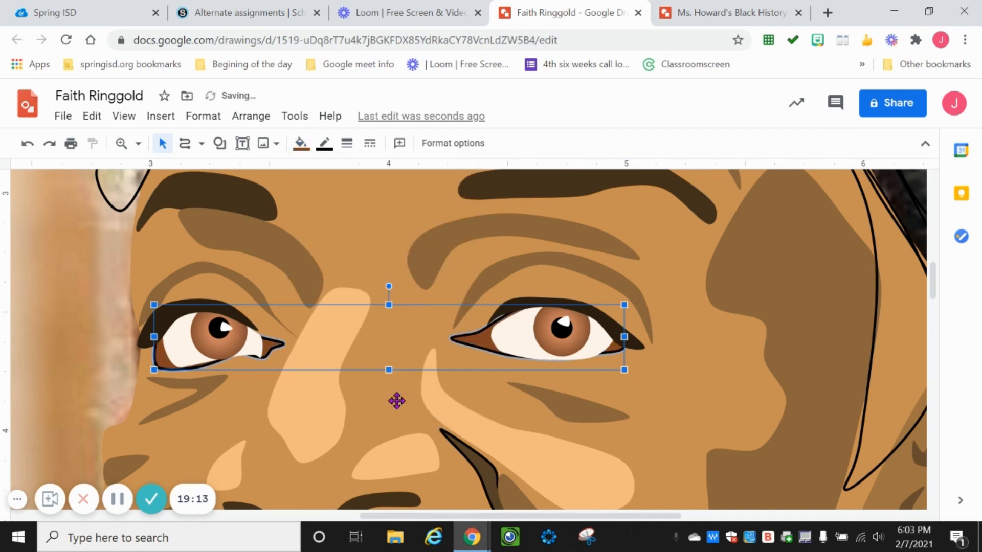
# Fill both eye surround shapes with a new custom dark red-brown, #6c1905
pyautogui.click(300, 144)
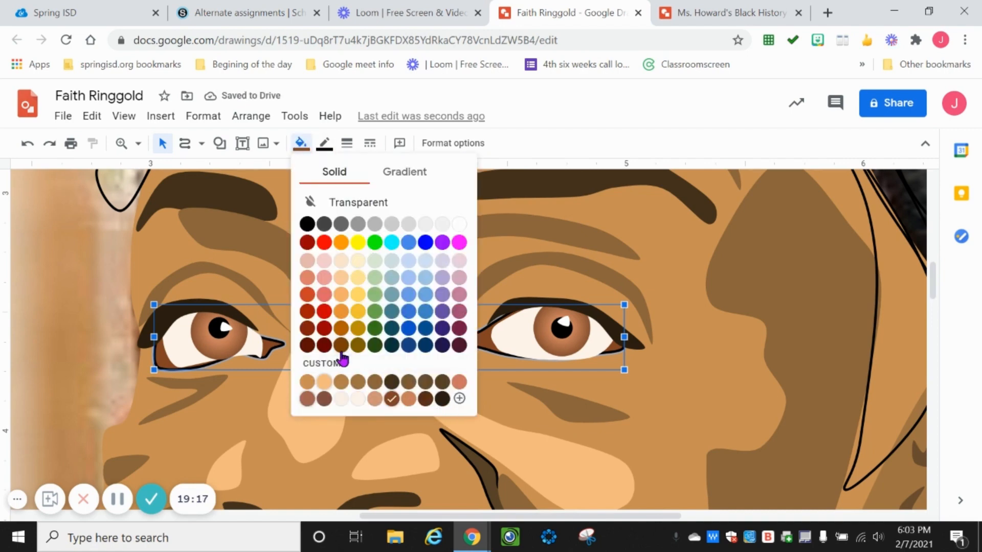
pyautogui.click(328, 364)
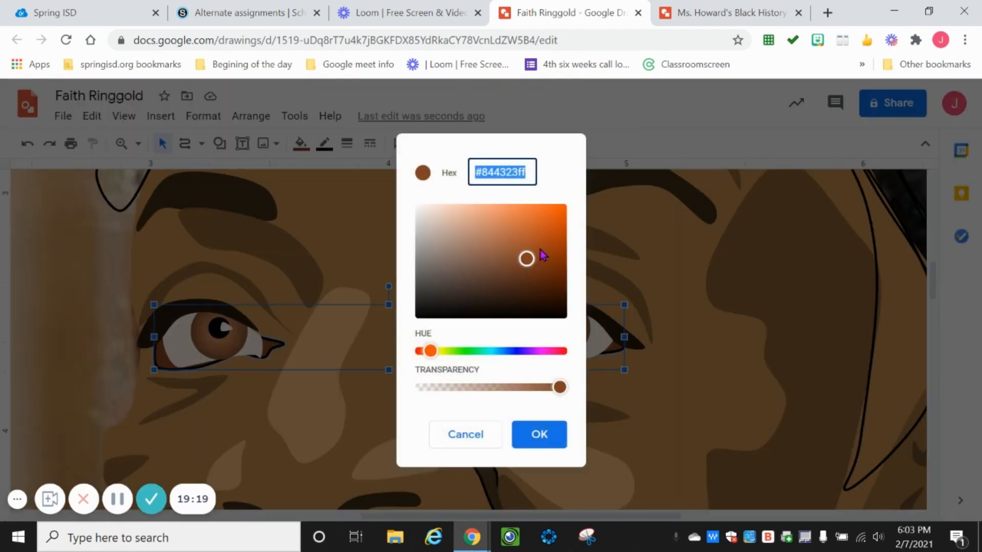
pyautogui.moveTo(541, 258)
pyautogui.mouseDown()
pyautogui.moveTo(536, 250)
pyautogui.moveTo(533, 263)
pyautogui.moveTo(550, 254)
pyautogui.mouseUp()
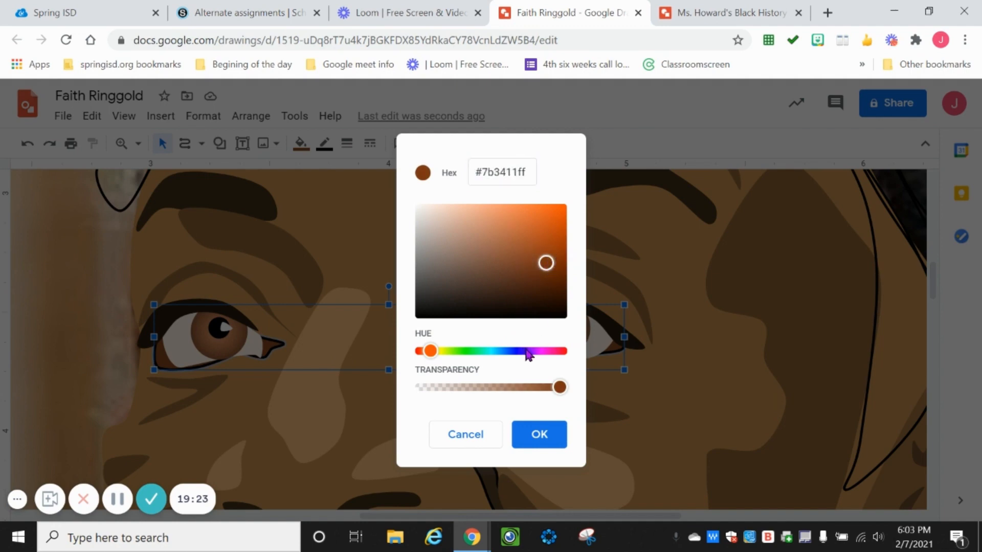
pyautogui.moveTo(430, 351); pyautogui.dragTo(426, 354)
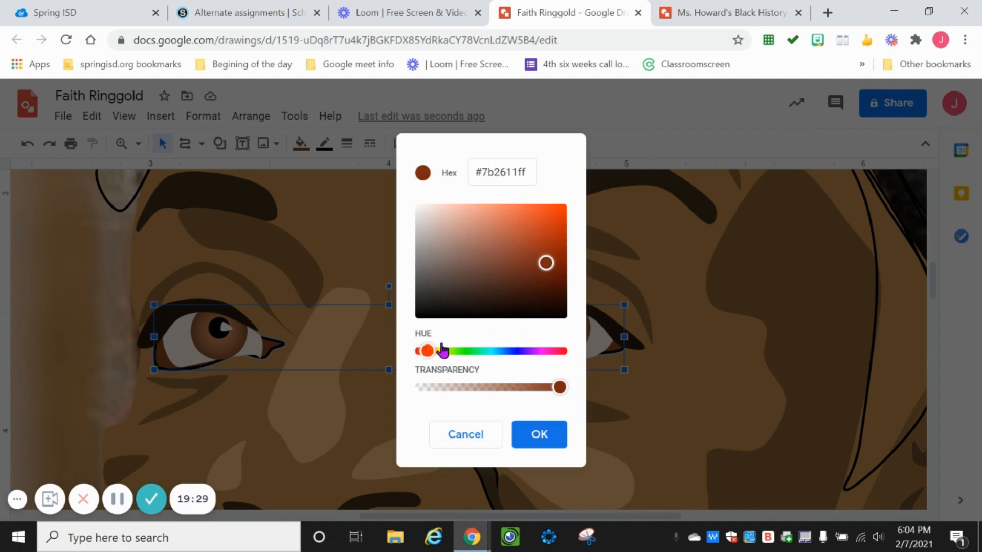
pyautogui.click(563, 262)
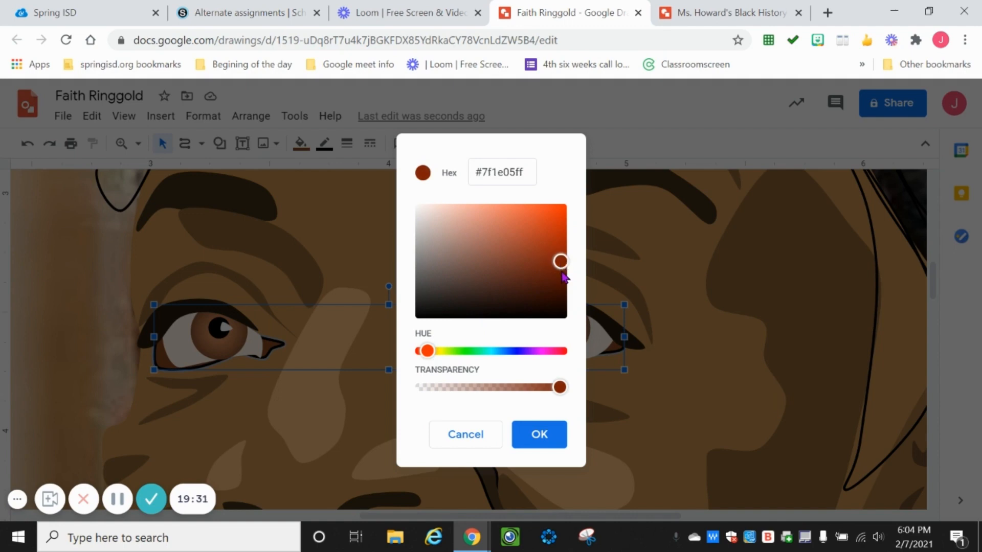
pyautogui.click(560, 270)
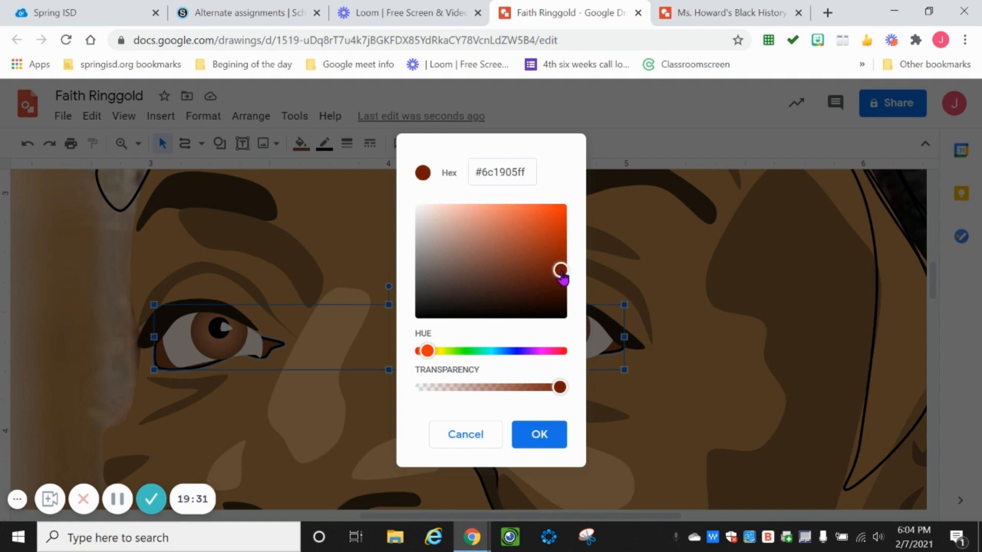
pyautogui.click(545, 434)
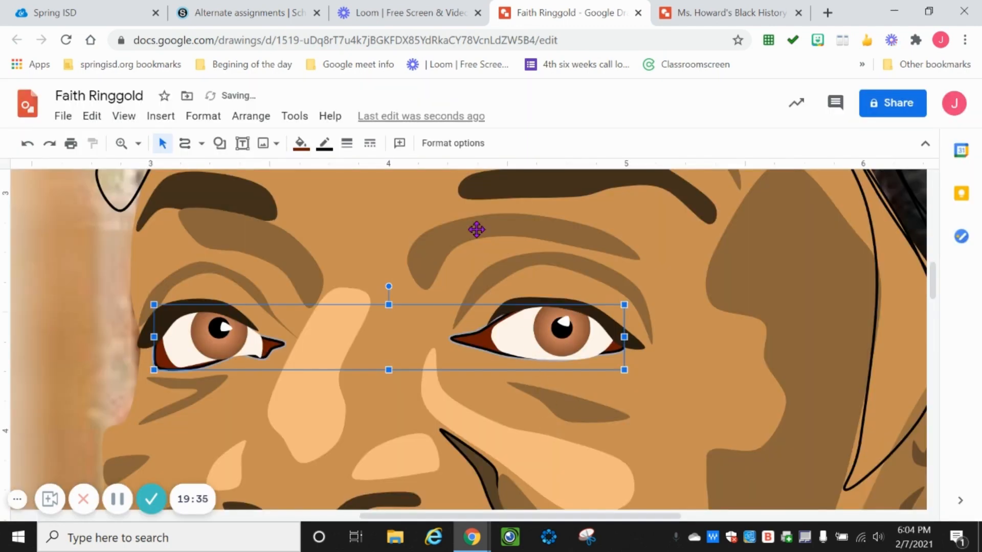
# Fill both eye surround shapes with a new custom muted reddish brown, #743828
pyautogui.click(300, 143)
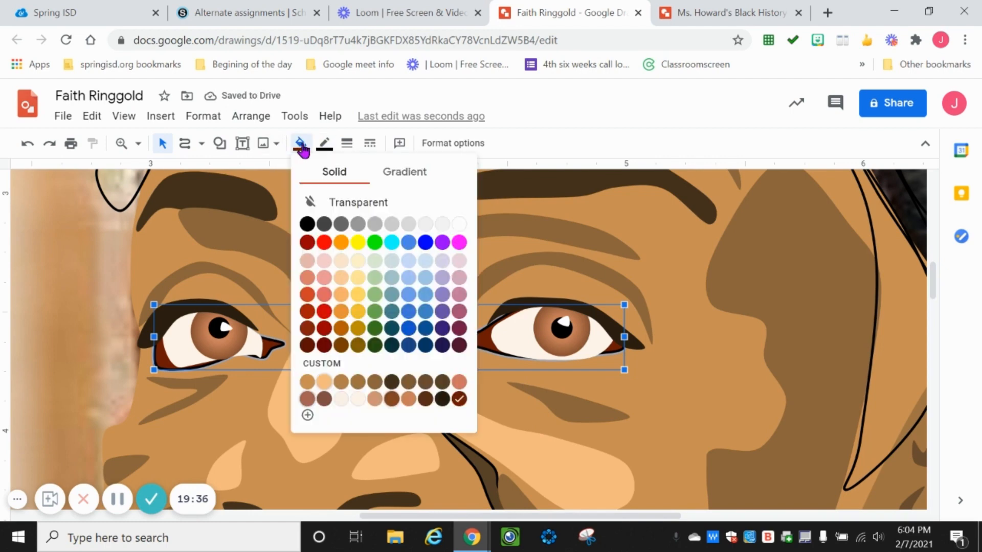
pyautogui.click(349, 365)
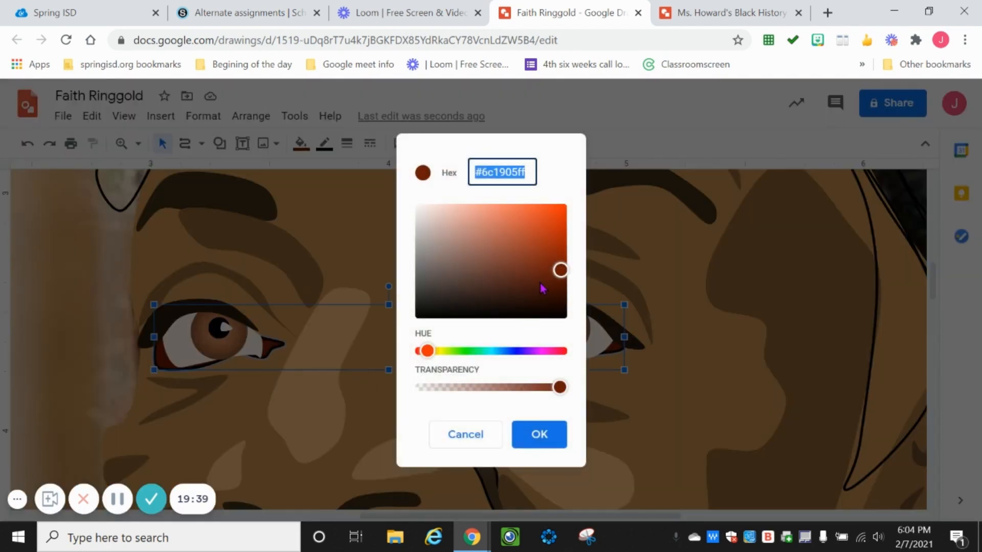
pyautogui.click(532, 277)
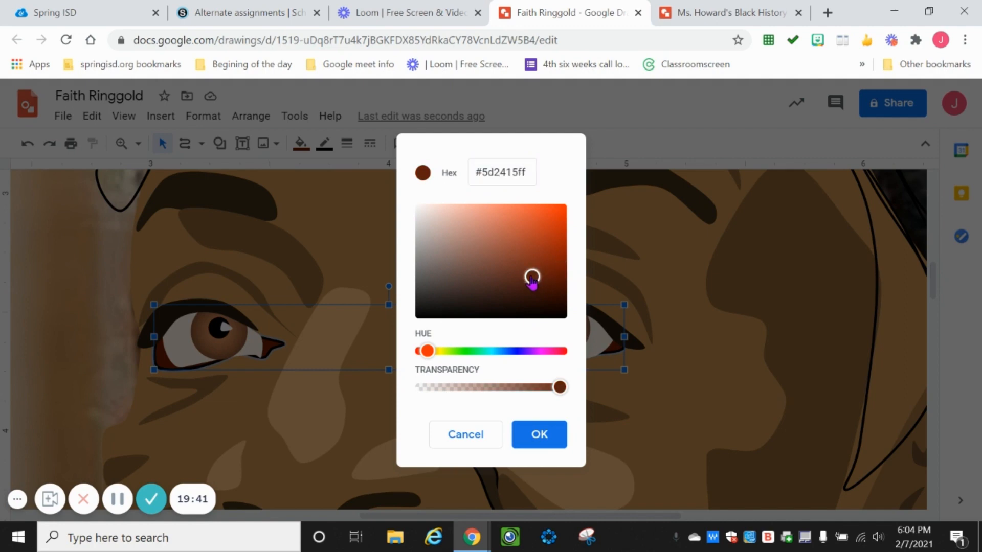
pyautogui.click(514, 266)
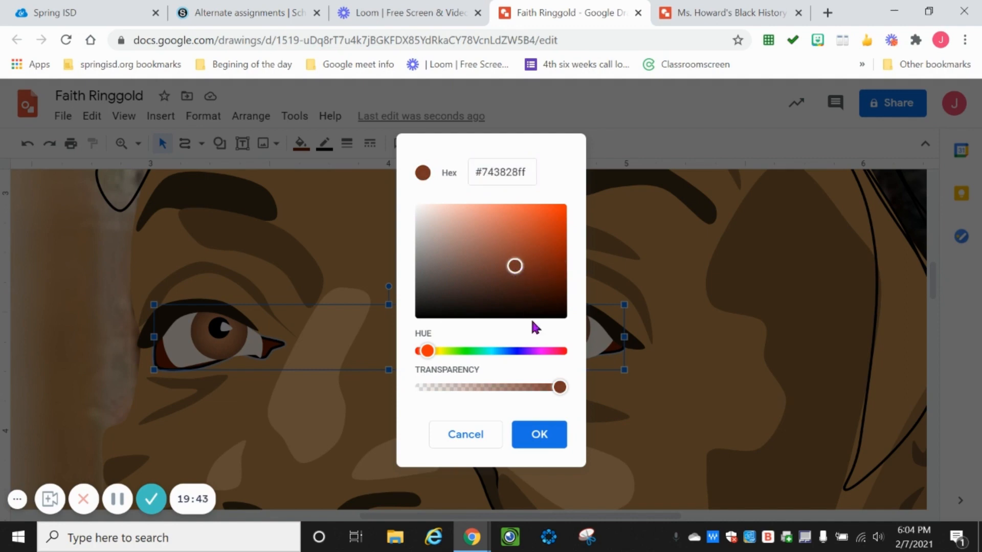
pyautogui.click(535, 437)
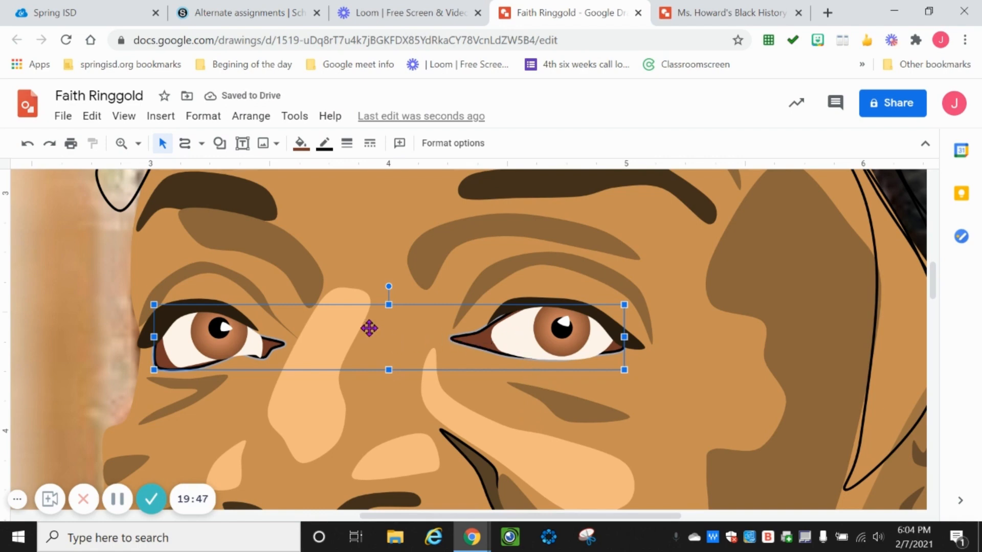
# Make the outline of both eye surround shapes transparent and take them out of the selection
pyautogui.click(324, 144)
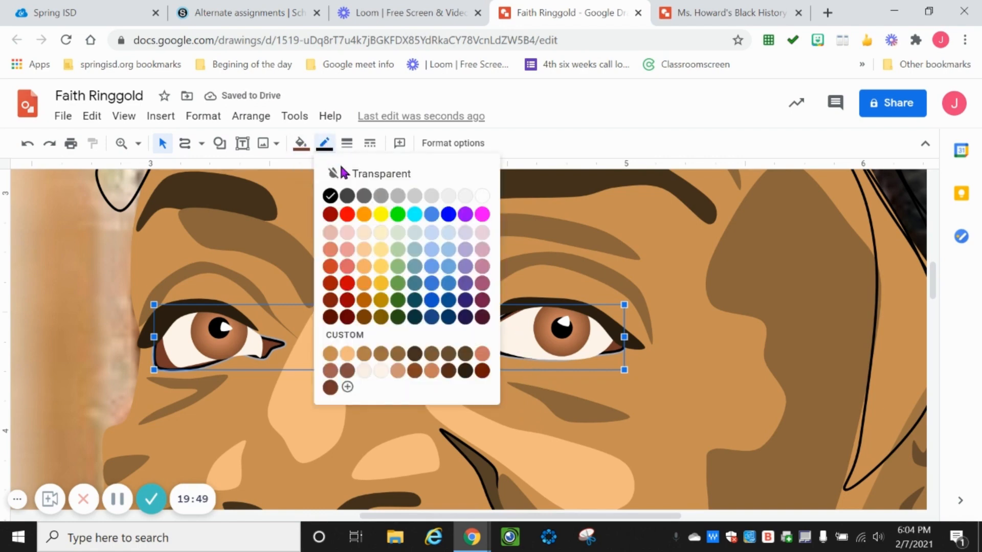
pyautogui.click(376, 175)
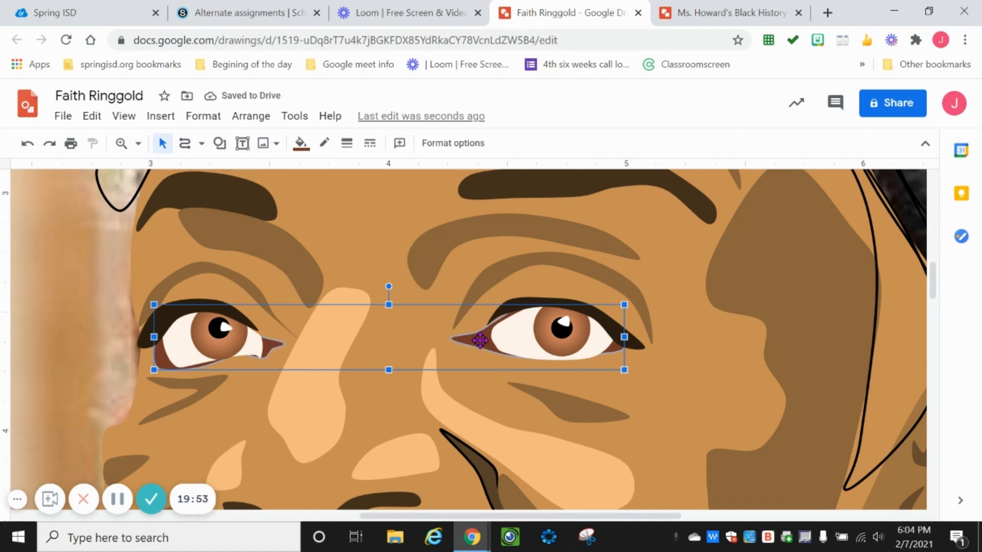
pyautogui.click(471, 375)
# Edit the points of the right eye's reddish-brown surround, lowering its upper edge slightly near the inner corner
pyautogui.click(482, 335)
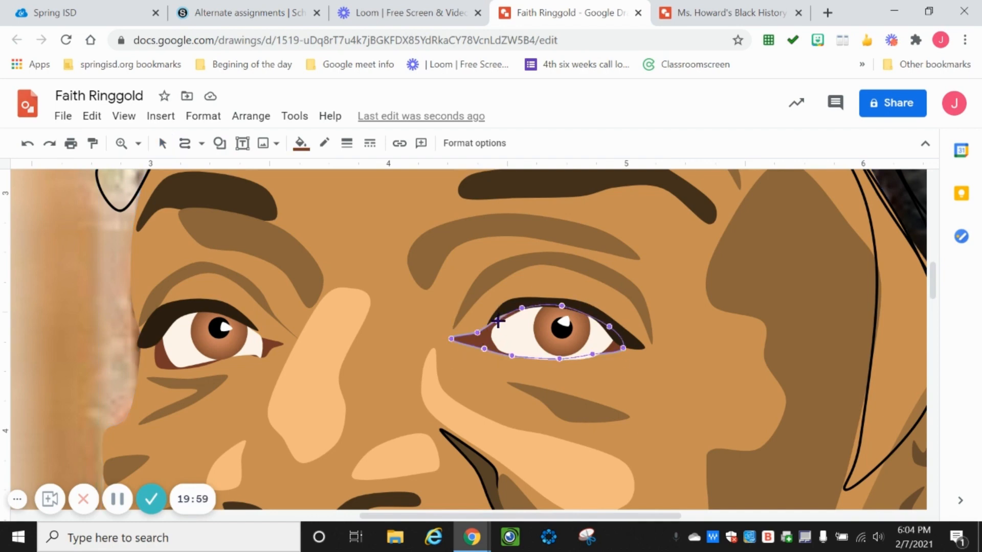
pyautogui.click(497, 321)
pyautogui.moveTo(521, 309); pyautogui.dragTo(522, 310)
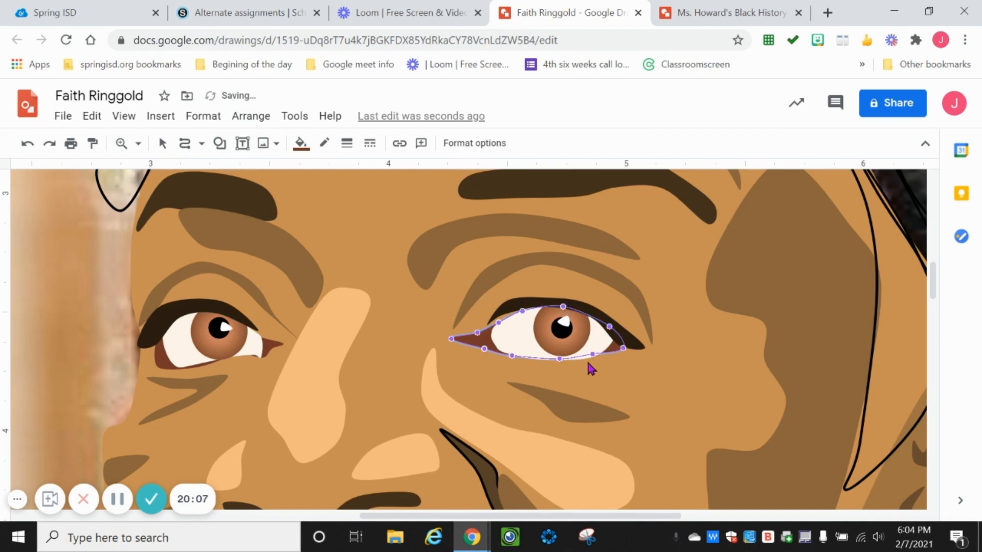
pyautogui.click(510, 353)
pyautogui.click(593, 356)
pyautogui.press('Escape')
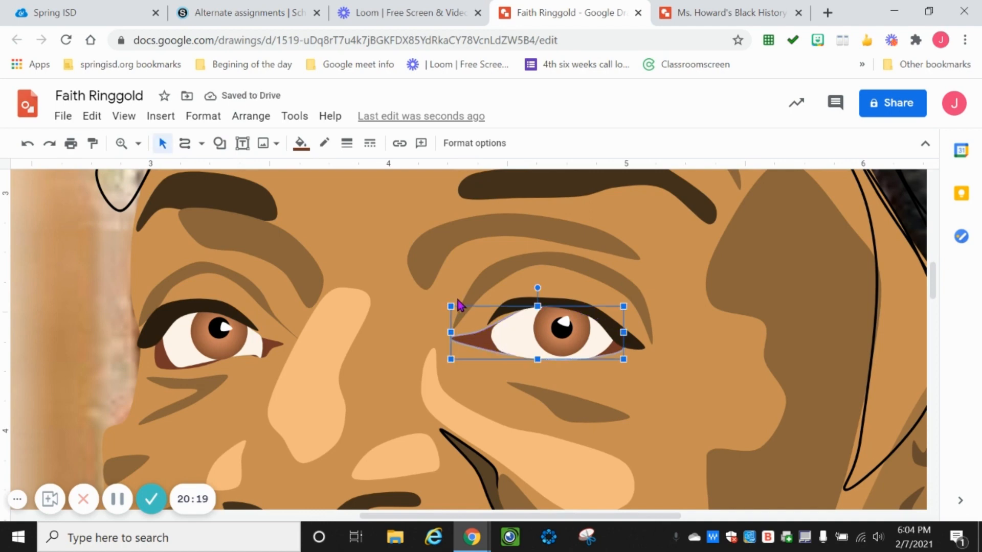
pyautogui.click(639, 272)
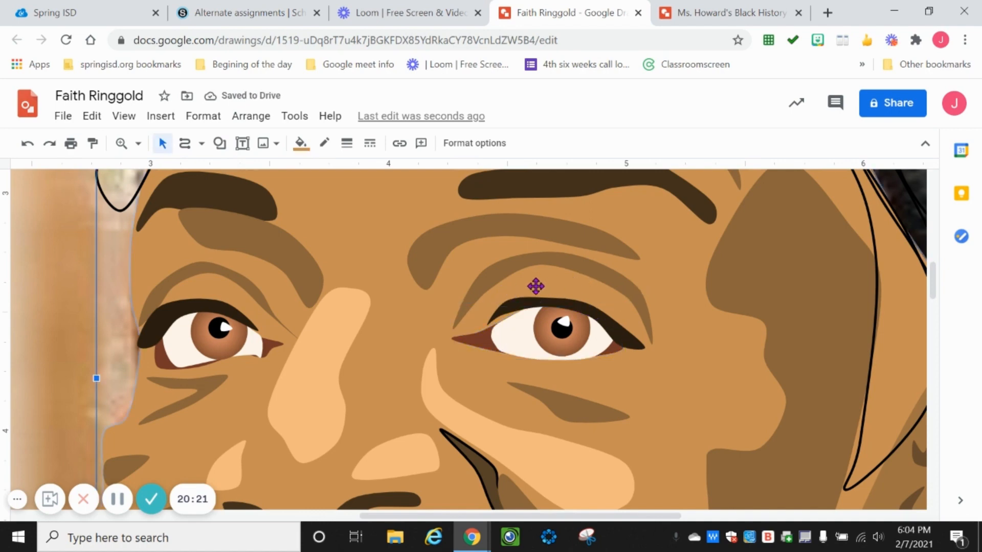
# Edit the points of the right eye's upper lash line, lowering its inner end so it tapers toward the nose
pyautogui.doubleClick(518, 309)
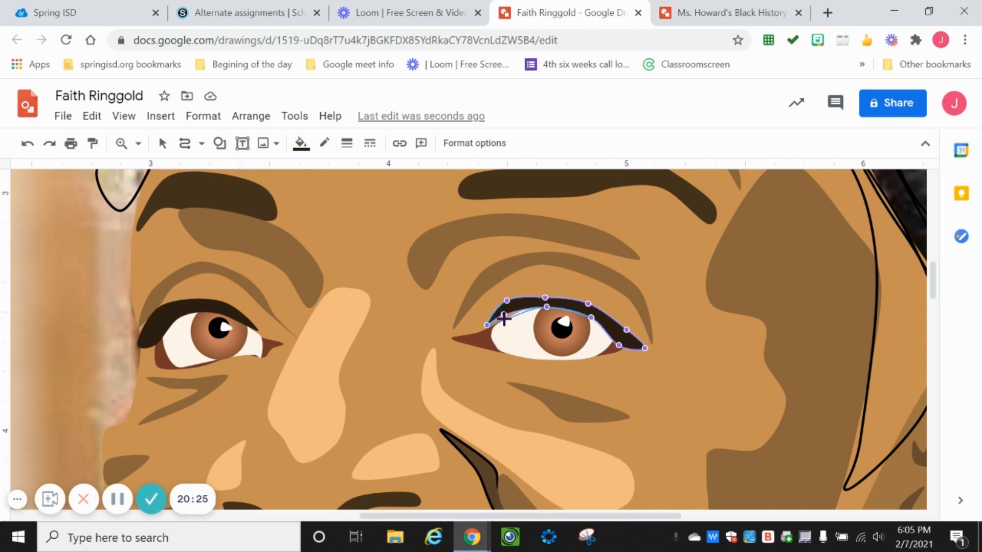
pyautogui.click(504, 318)
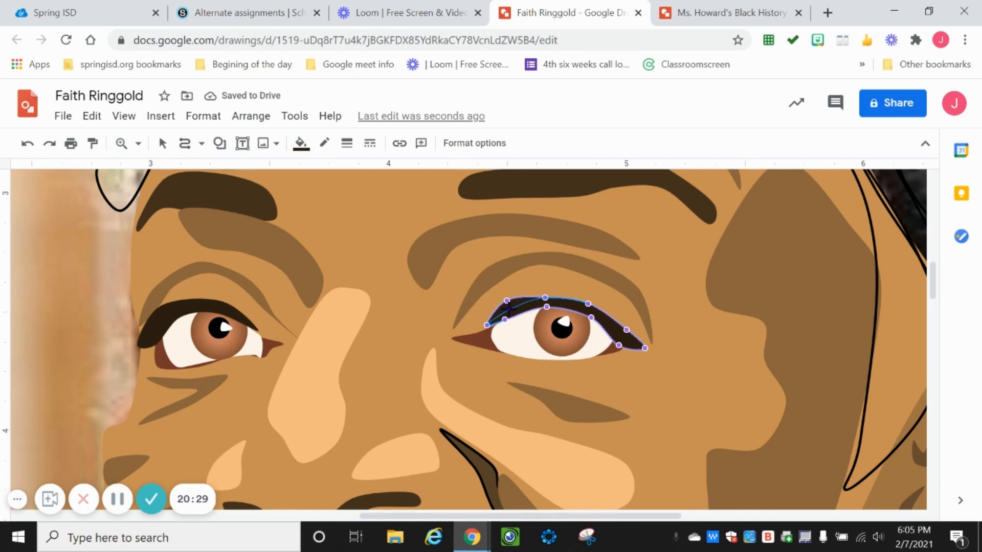
pyautogui.moveTo(507, 308); pyautogui.dragTo(490, 327)
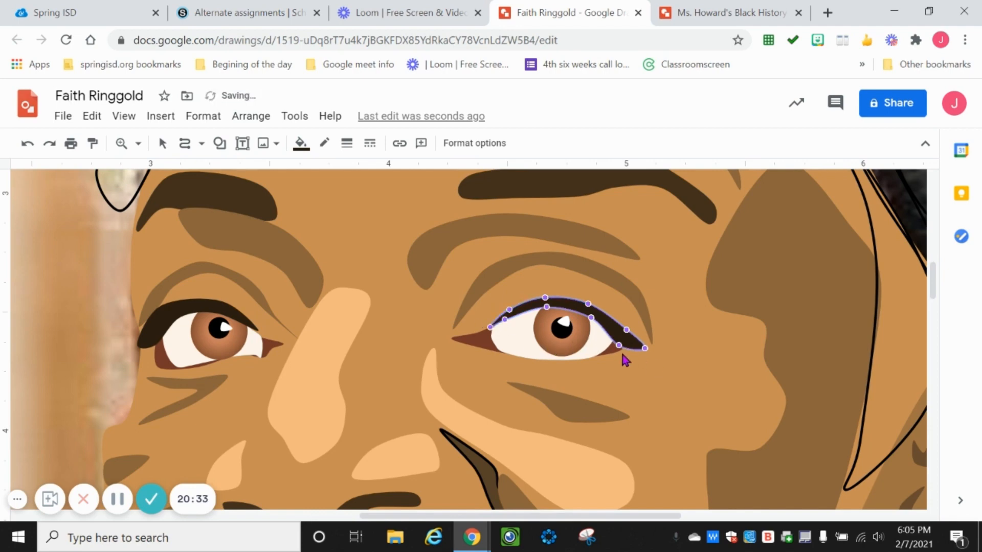
# Edit the points of the left eye white, raising its lower inner corner
pyautogui.doubleClick(252, 349)
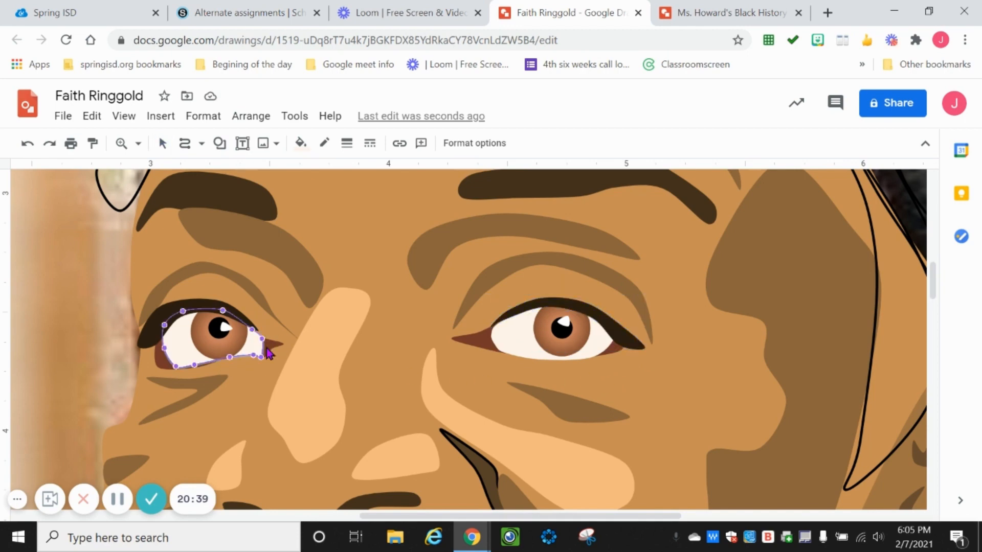
pyautogui.moveTo(261, 356); pyautogui.dragTo(256, 347)
pyautogui.click(159, 351)
# Edit the points of the left eye's reddish-brown surround, raising its lower edge to the eye white and pulling in its inner corner
pyautogui.doubleClick(158, 352)
pyautogui.moveTo(198, 367); pyautogui.dragTo(239, 354)
pyautogui.moveTo(255, 356); pyautogui.dragTo(254, 351)
pyautogui.moveTo(264, 352); pyautogui.dragTo(278, 340)
pyautogui.moveTo(257, 336); pyautogui.dragTo(260, 336)
pyautogui.moveTo(167, 369); pyautogui.dragTo(195, 364)
pyautogui.click(205, 385)
pyautogui.click(204, 384)
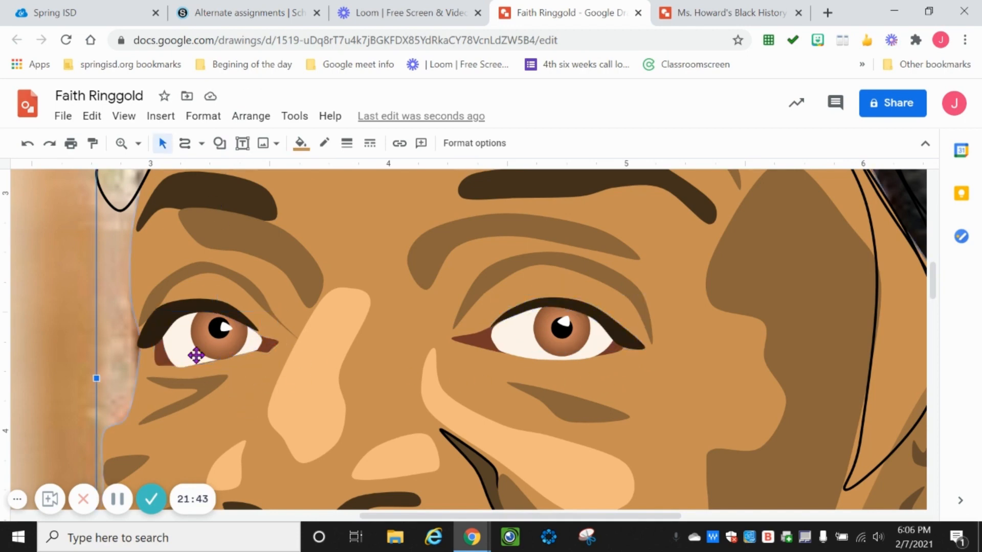
pyautogui.doubleClick(162, 353)
pyautogui.click(260, 385)
pyautogui.click(259, 386)
# Show the whole drawing and fill the narrow shape along the headband's lower edge with the saved custom dark brown #43311d
pyautogui.click(137, 143)
pyautogui.click(173, 172)
pyautogui.click(654, 298)
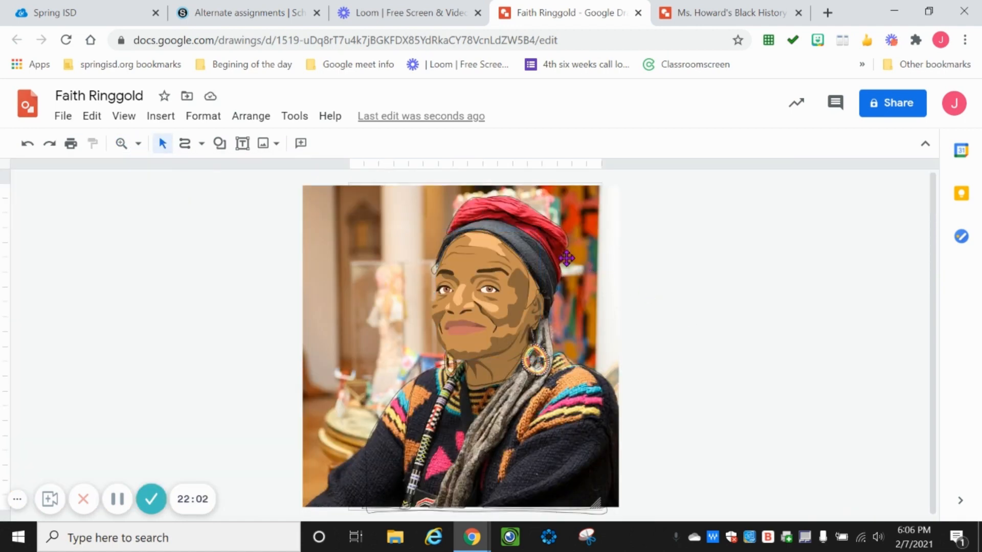
pyautogui.click(534, 289)
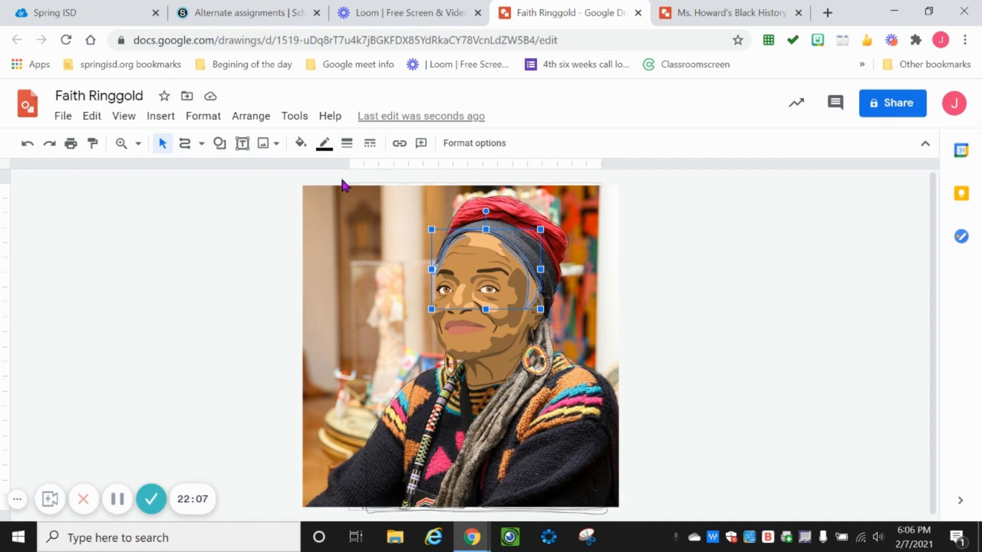
pyautogui.click(300, 144)
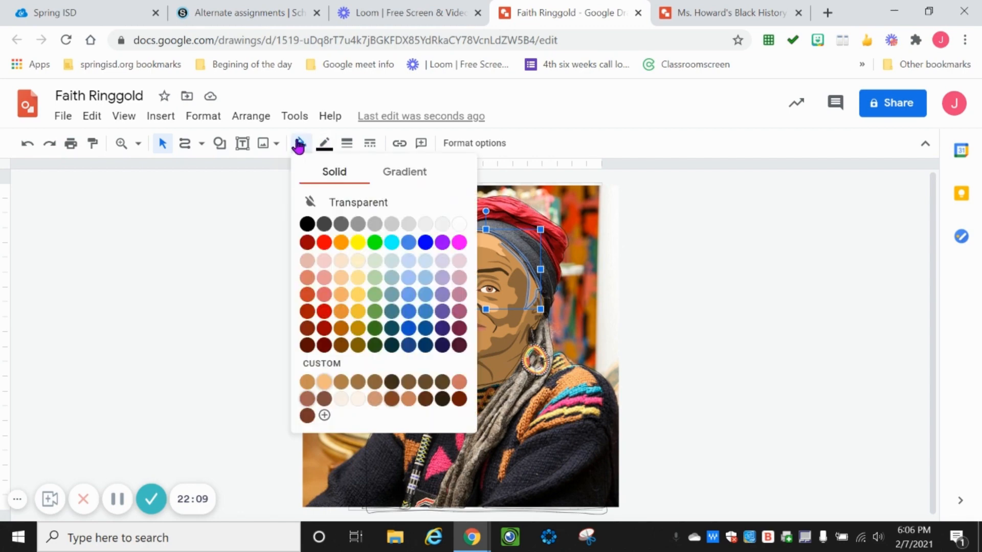
pyautogui.click(392, 382)
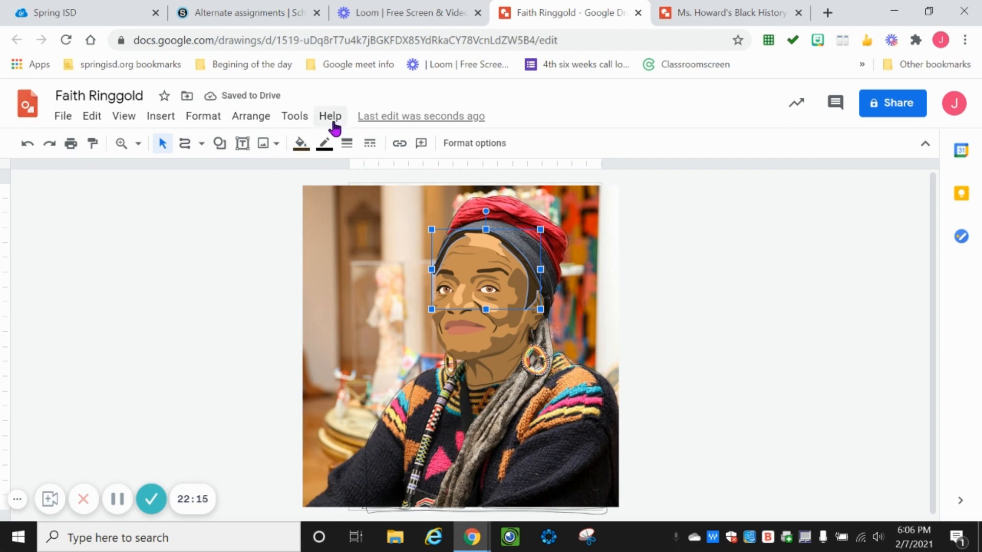
# Fill the narrow shape along the headband's lower edge with a new, somewhat lighter custom brown
pyautogui.click(300, 143)
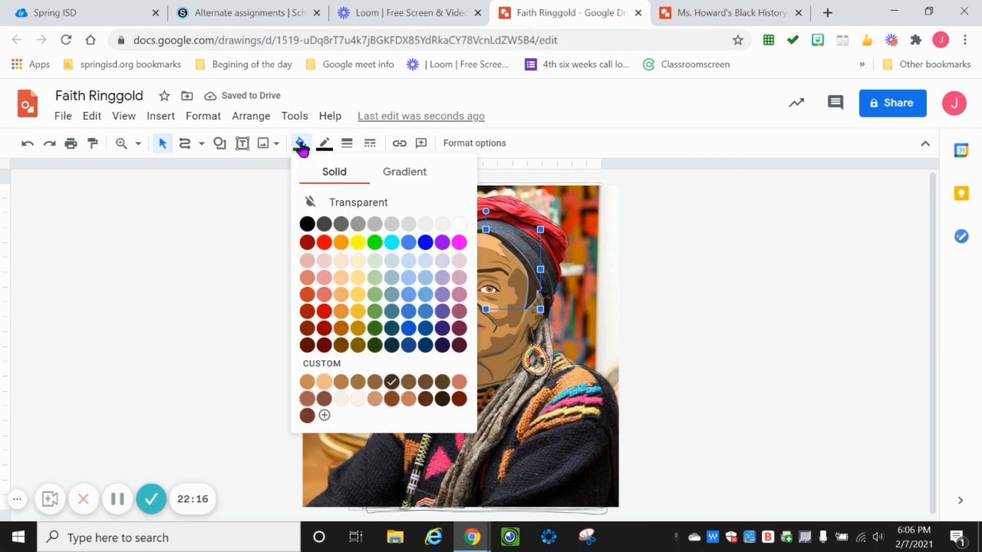
pyautogui.click(338, 365)
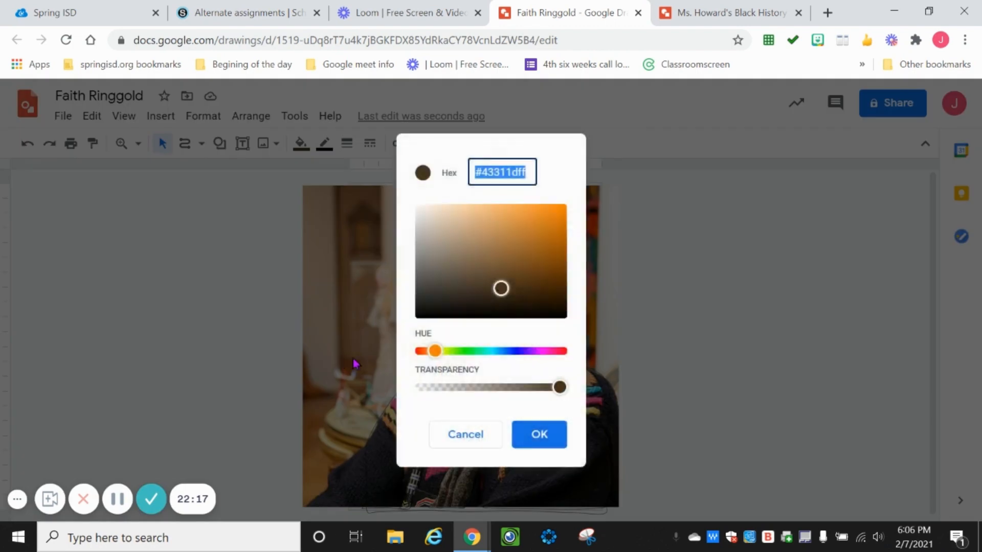
pyautogui.click(504, 271)
pyautogui.click(537, 436)
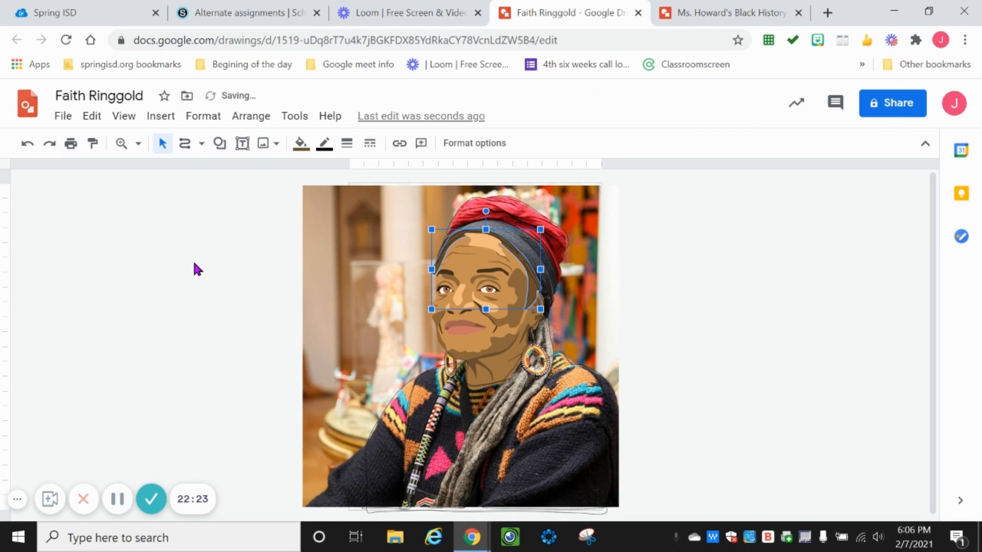
# Make the outline of the brown shape along the headband's lower edge transparent
pyautogui.click(213, 256)
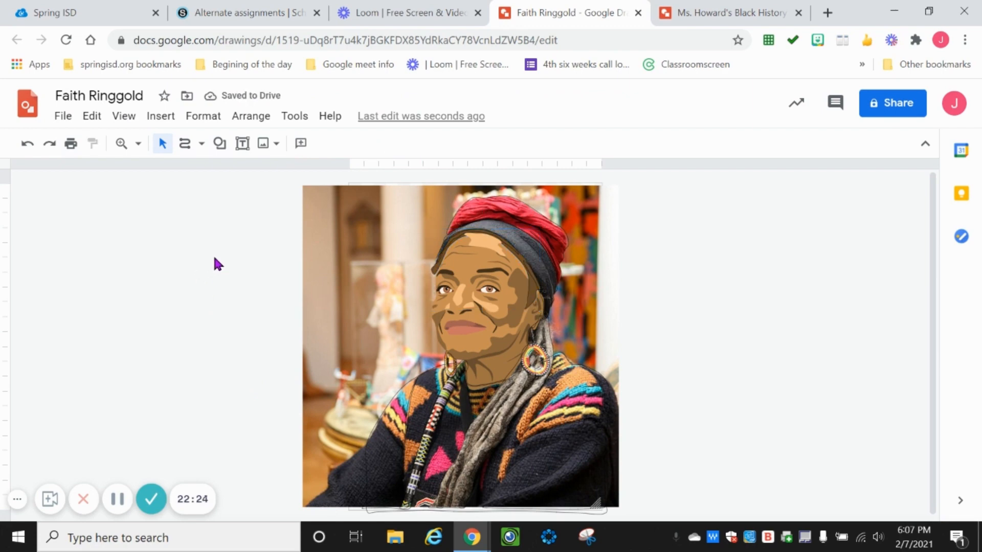
pyautogui.click(530, 289)
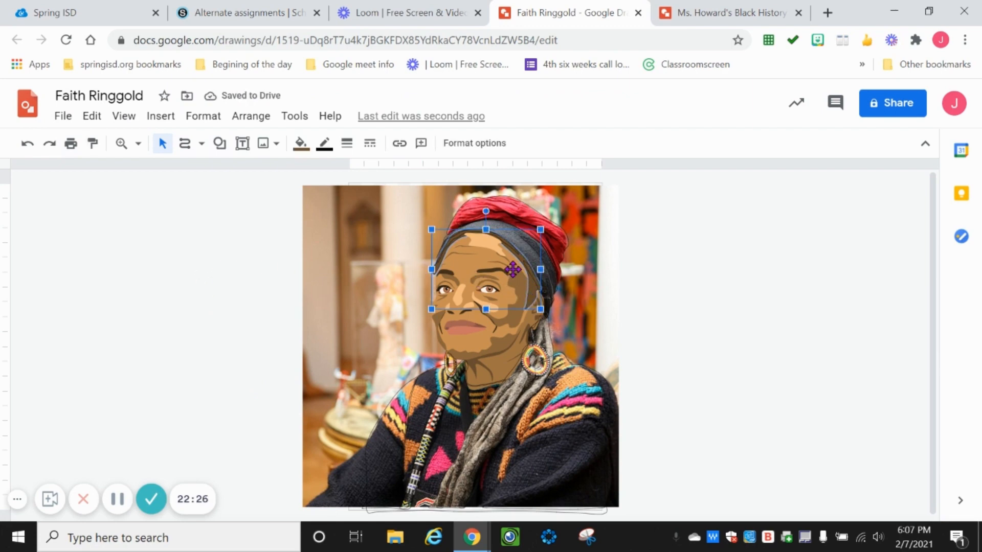
pyautogui.click(324, 143)
pyautogui.click(336, 173)
pyautogui.click(660, 338)
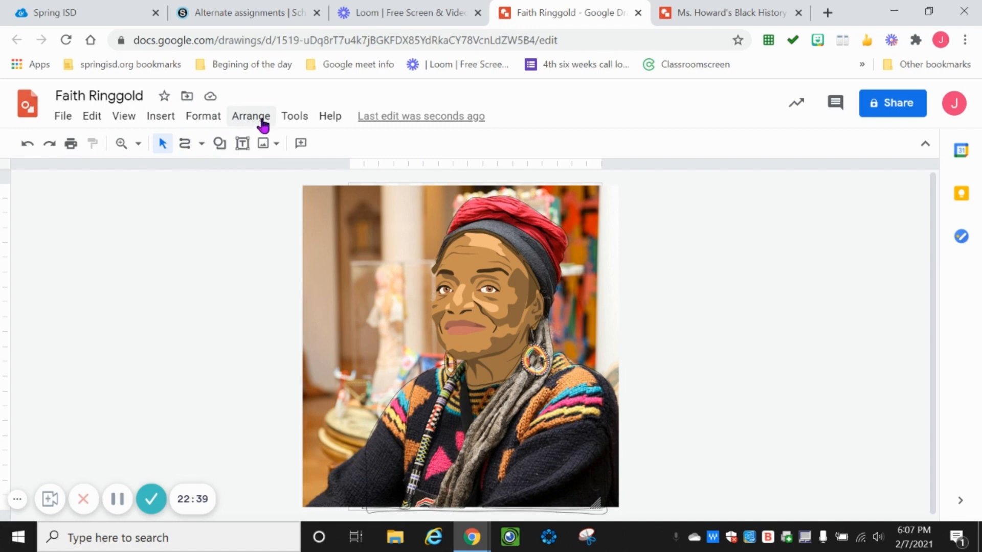
# Send the large ear shape backward three levels in the stacking order
pyautogui.click(122, 144)
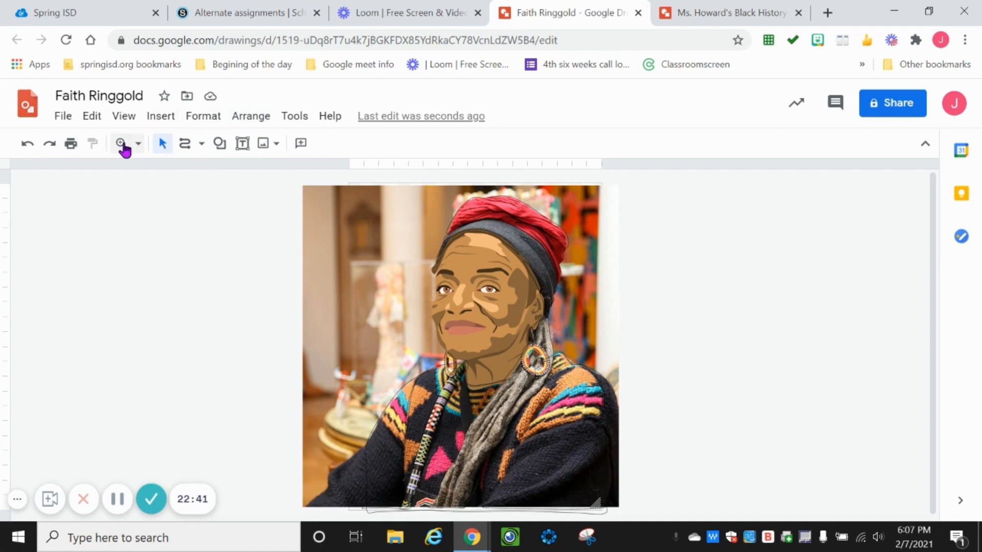
pyautogui.click(513, 306)
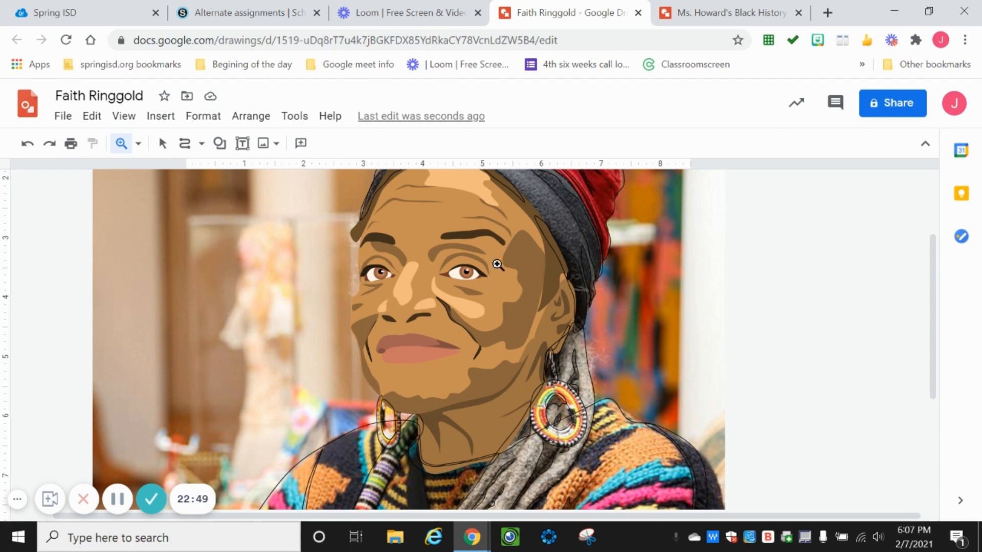
pyautogui.click(161, 146)
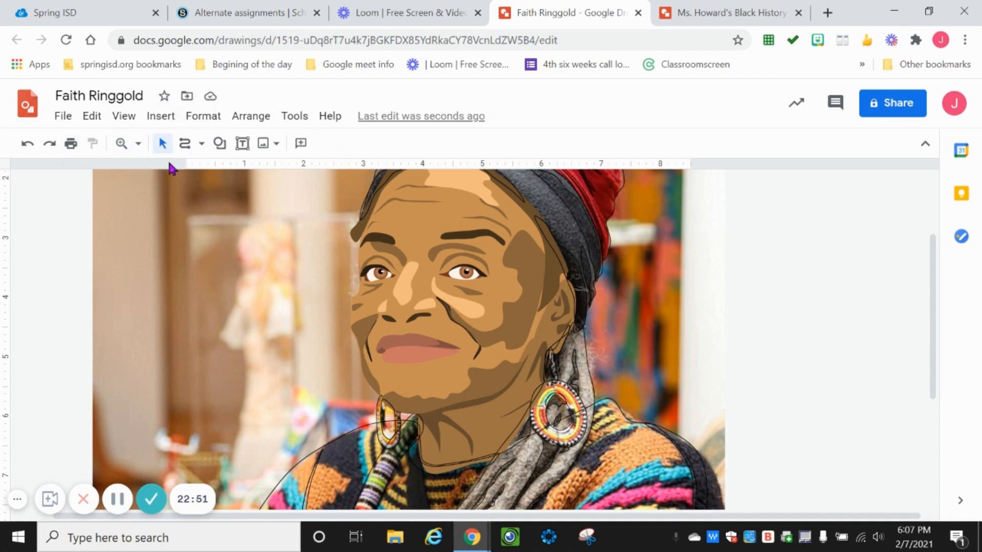
pyautogui.click(559, 329)
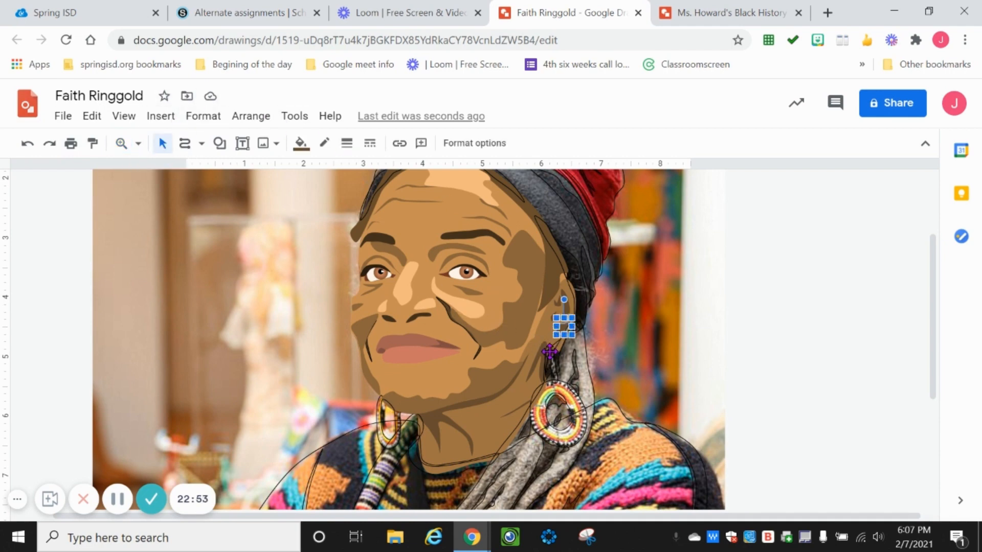
pyautogui.click(549, 343)
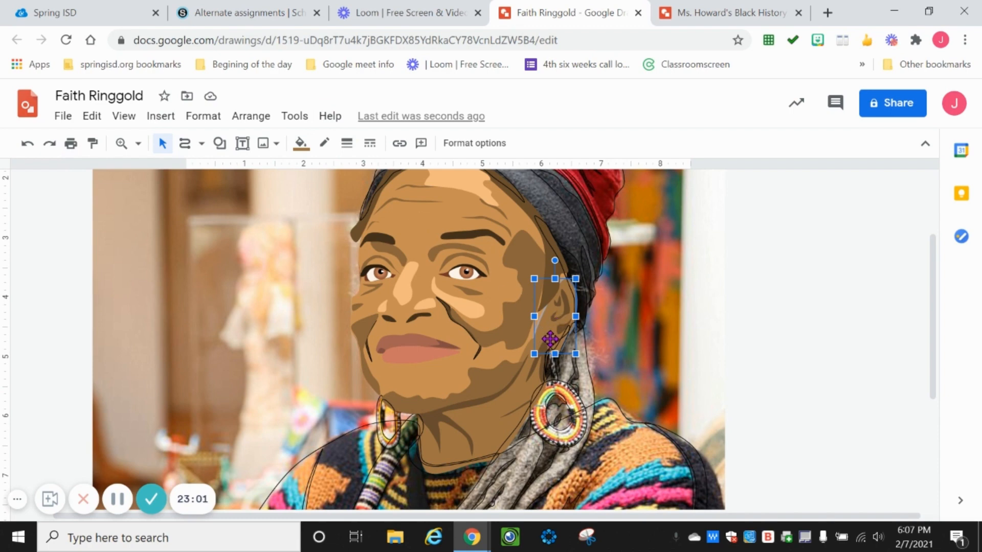
pyautogui.click(255, 119)
pyautogui.moveTo(276, 144)
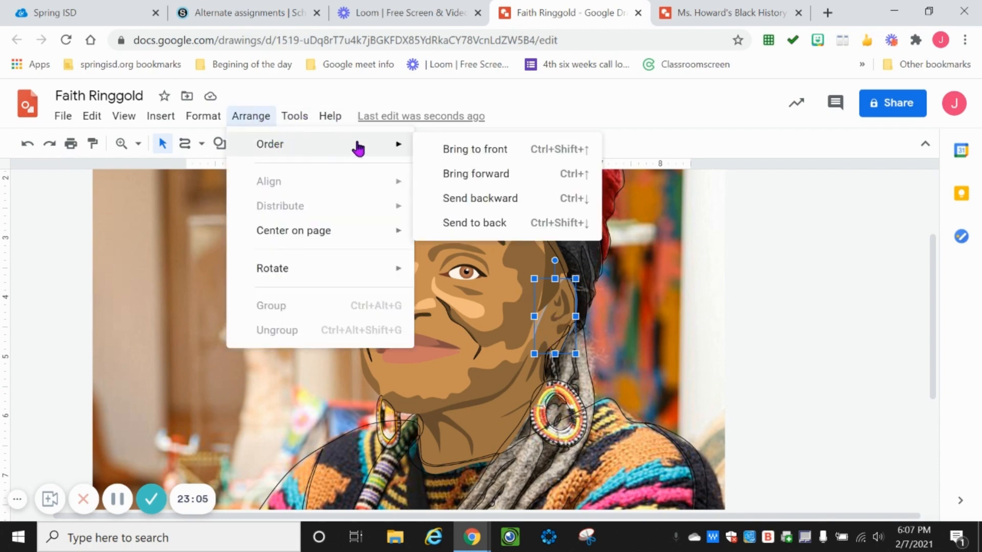
pyautogui.click(506, 203)
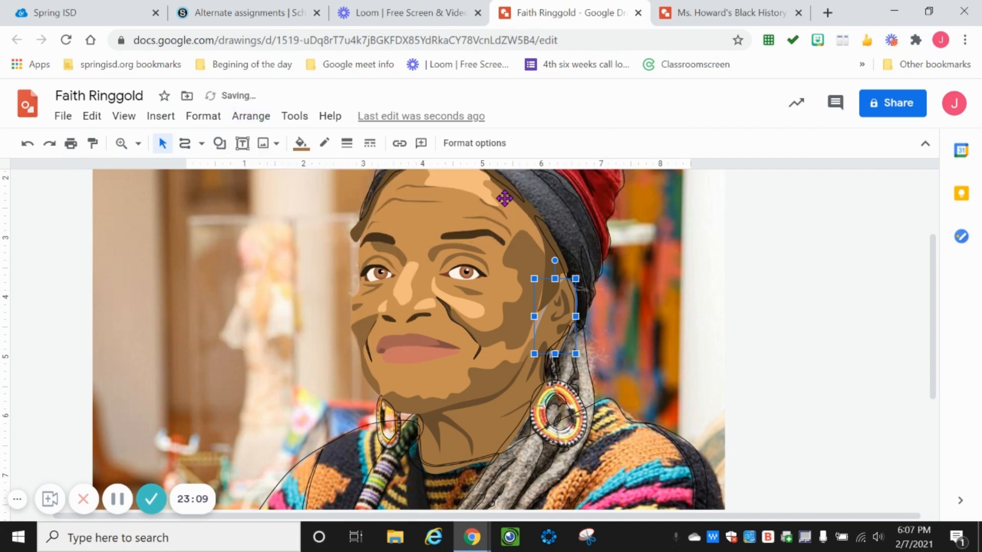
pyautogui.click(255, 118)
pyautogui.moveTo(317, 153)
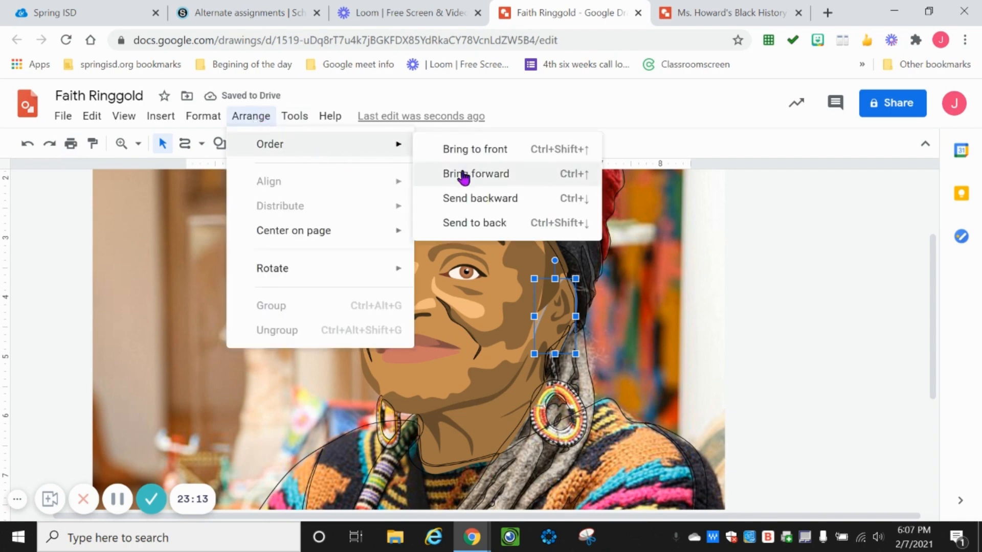
pyautogui.click(483, 201)
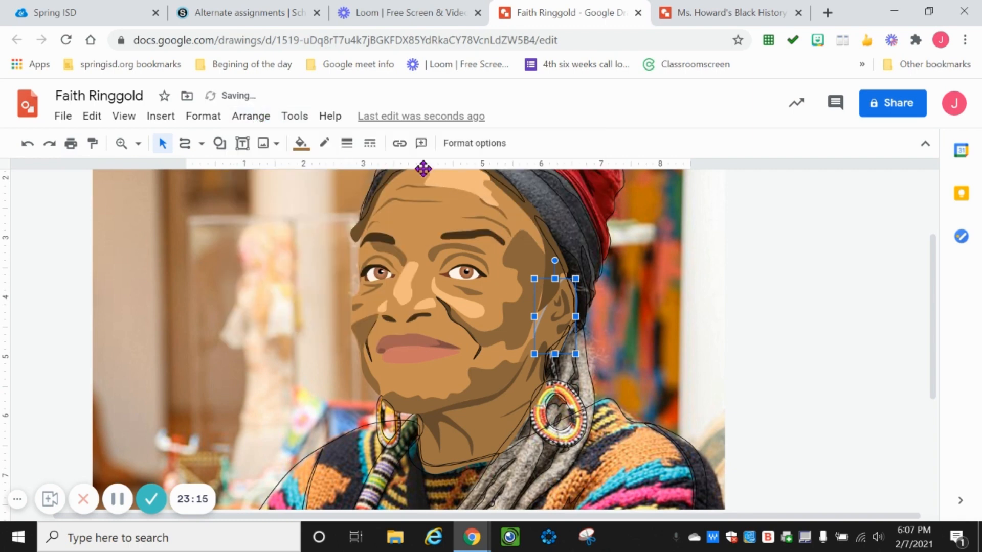
pyautogui.click(251, 118)
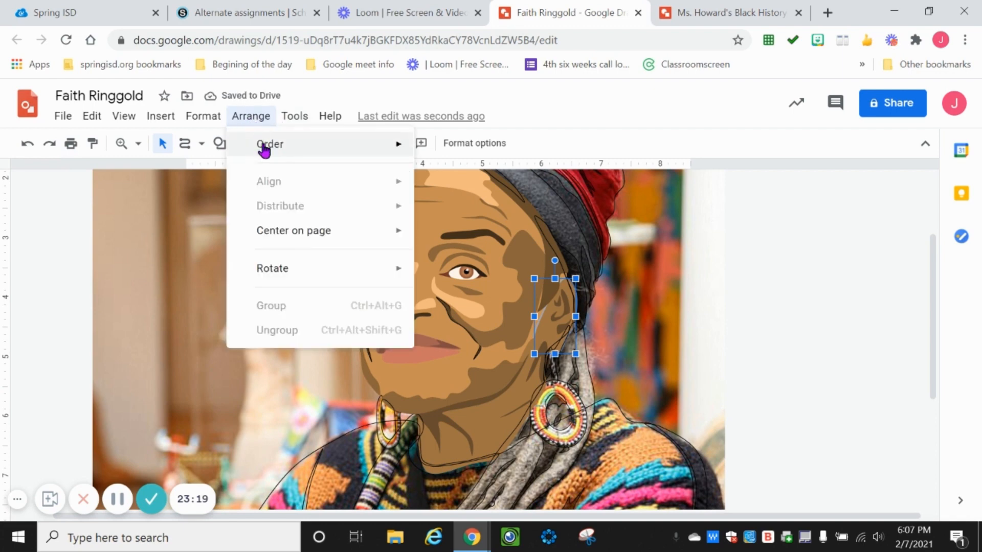
pyautogui.moveTo(336, 155)
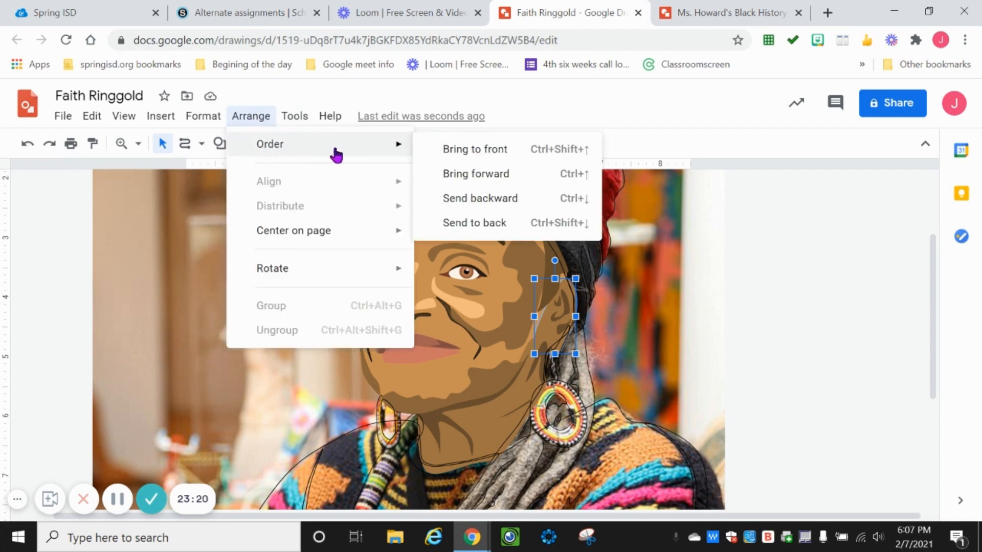
pyautogui.click(508, 198)
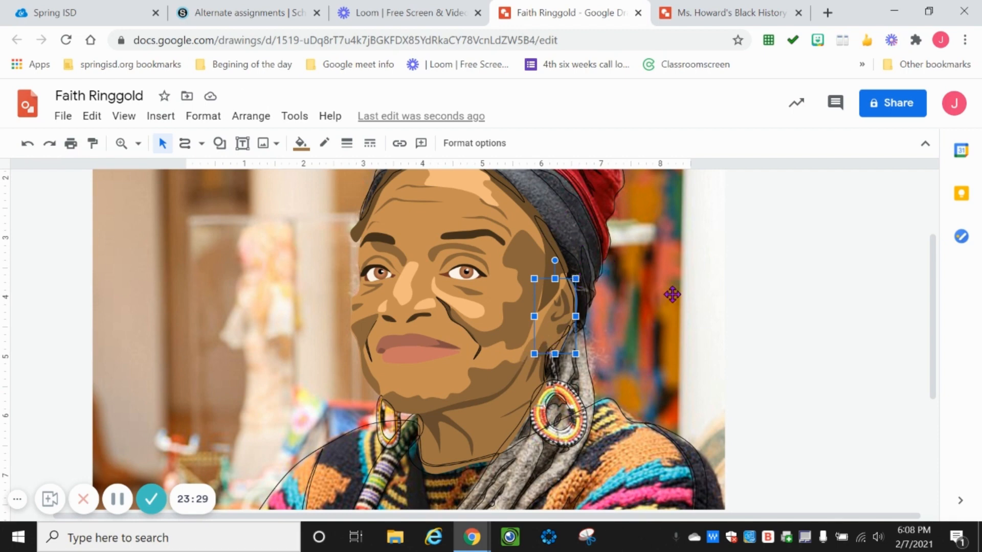
# Fill the thin shadow strip above the forehead with the saved near-black custom brown and make its outline transparent
pyautogui.scroll(2, 693, 309)
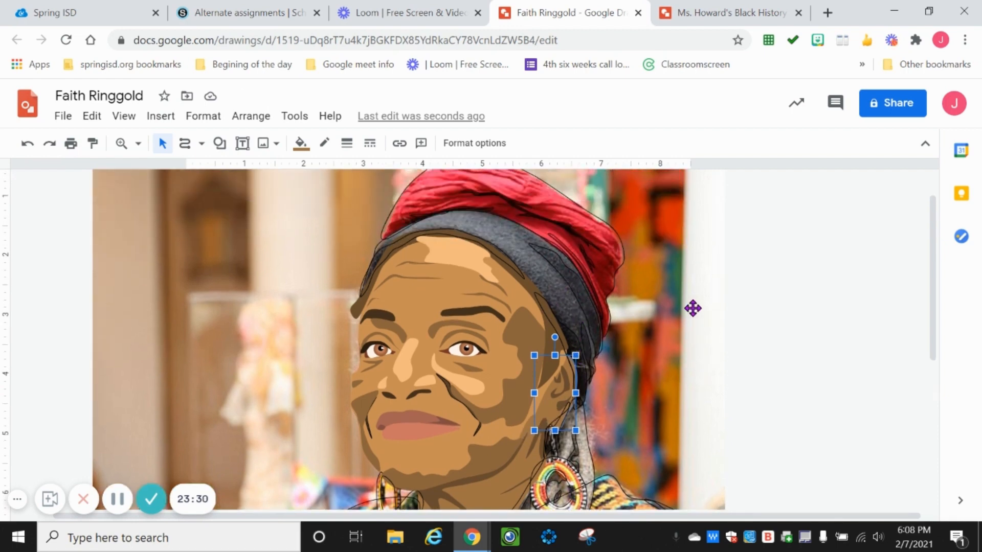
pyautogui.click(445, 230)
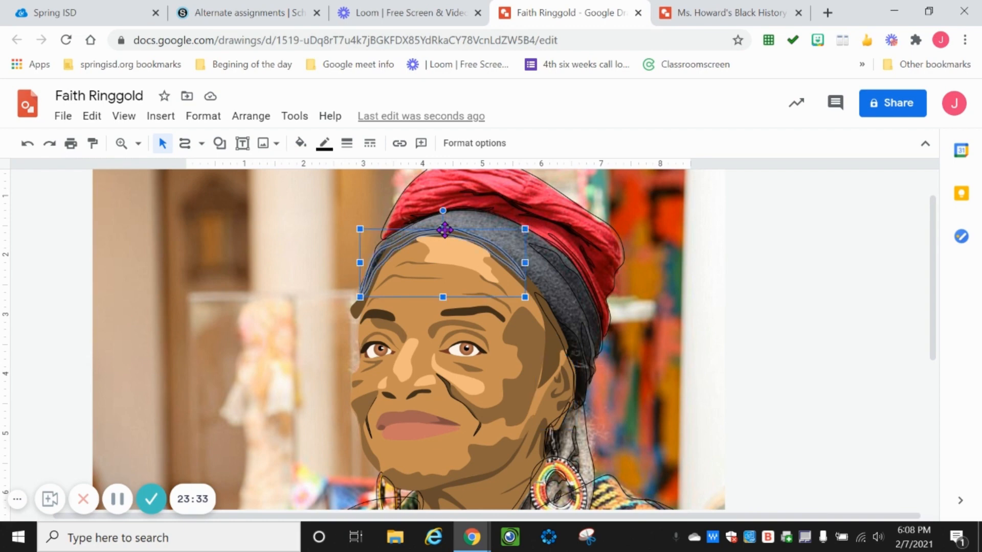
pyautogui.click(295, 144)
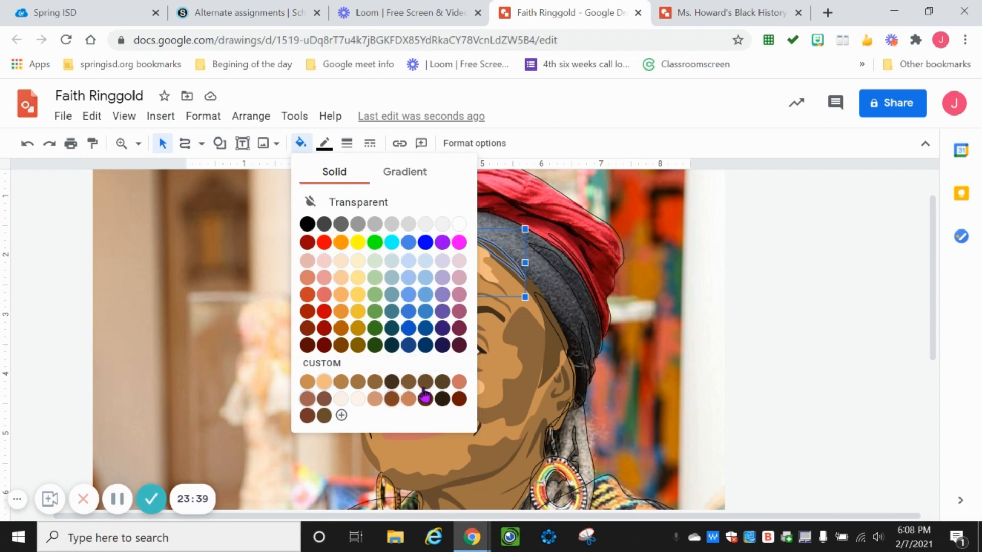
pyautogui.click(443, 401)
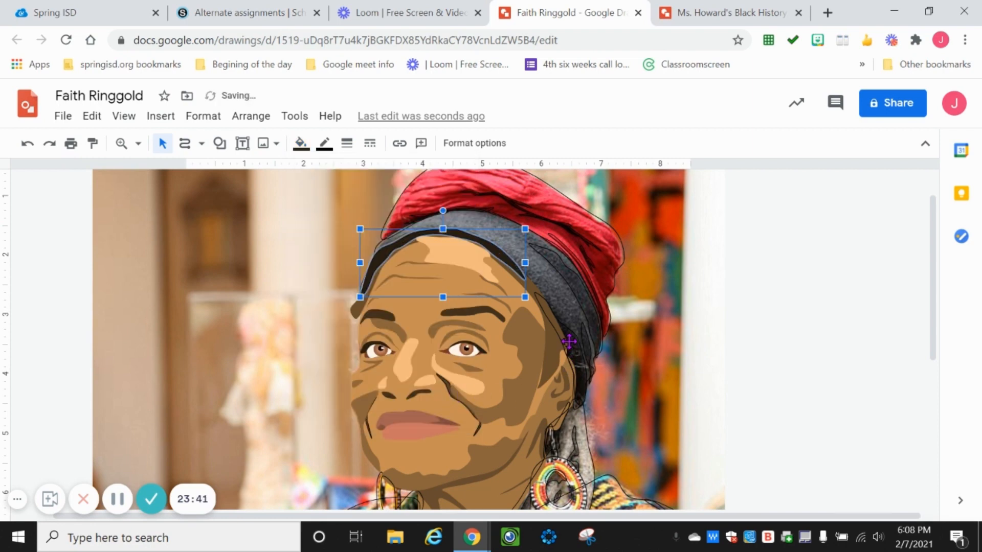
pyautogui.click(324, 143)
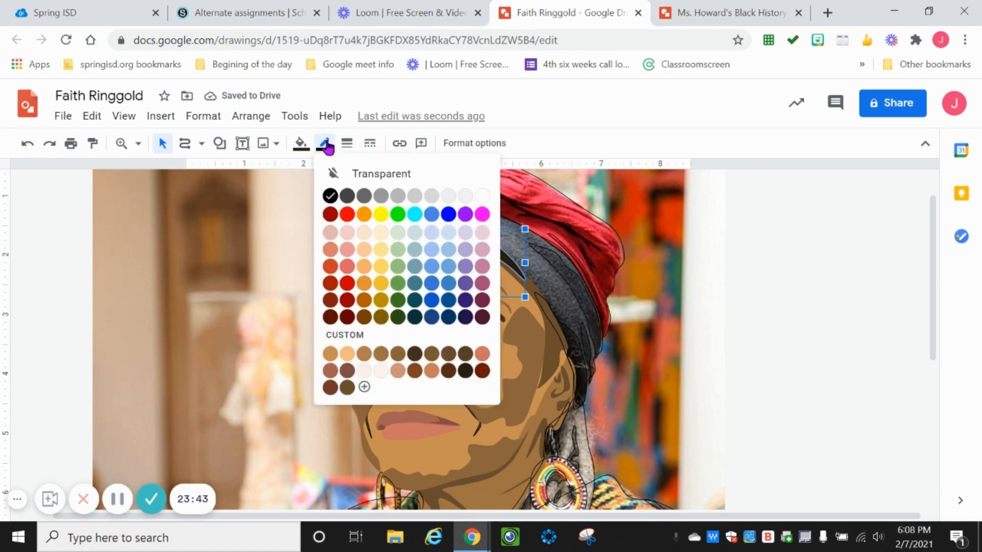
pyautogui.click(404, 178)
# Fill the shadow strip running down beside the ear with the same near-black custom brown and make its outline transparent
pyautogui.click(552, 318)
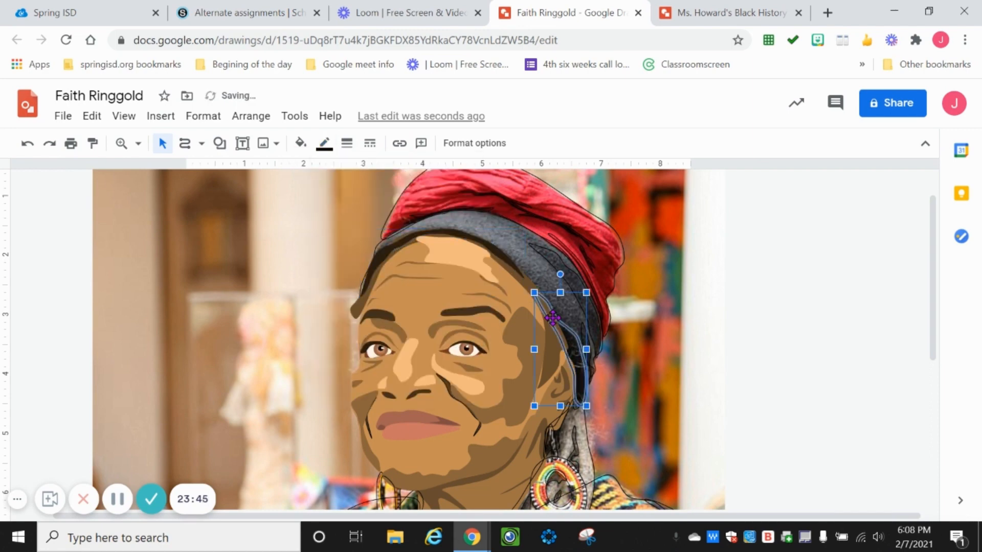
pyautogui.click(300, 143)
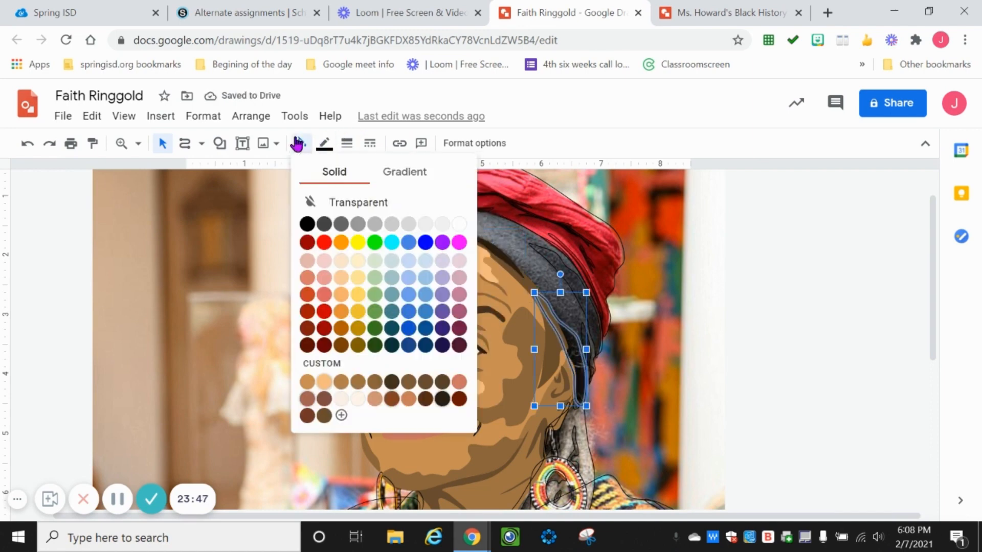
pyautogui.click(442, 399)
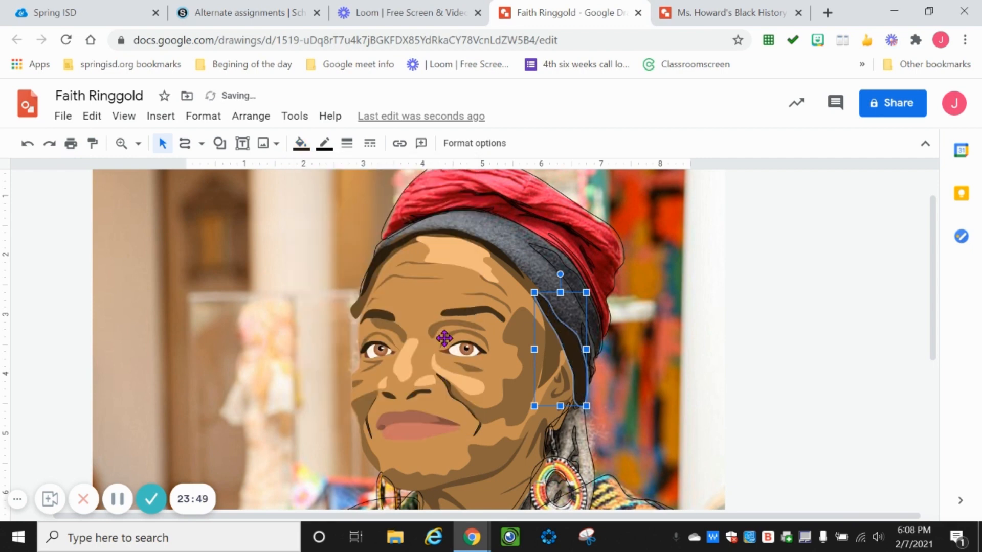
pyautogui.click(333, 144)
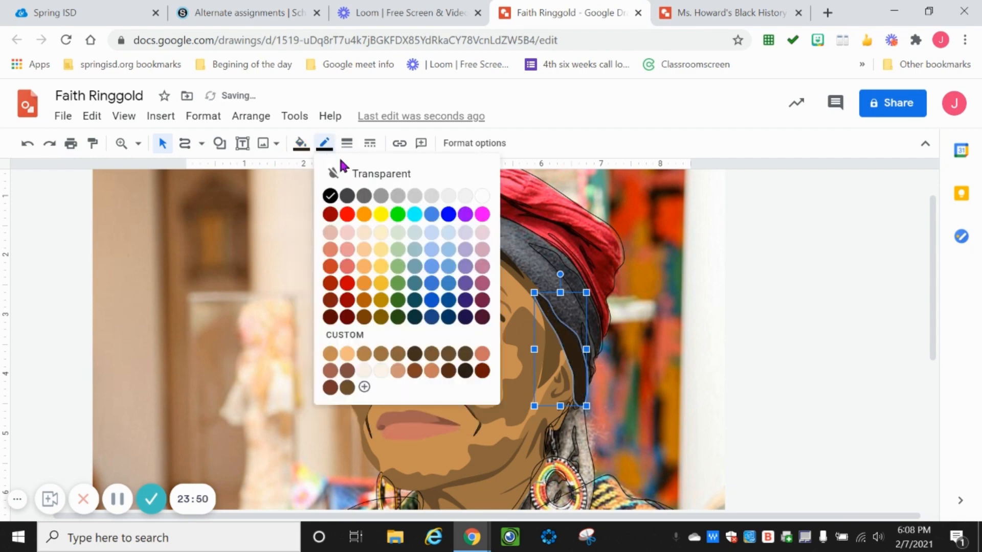
pyautogui.click(378, 179)
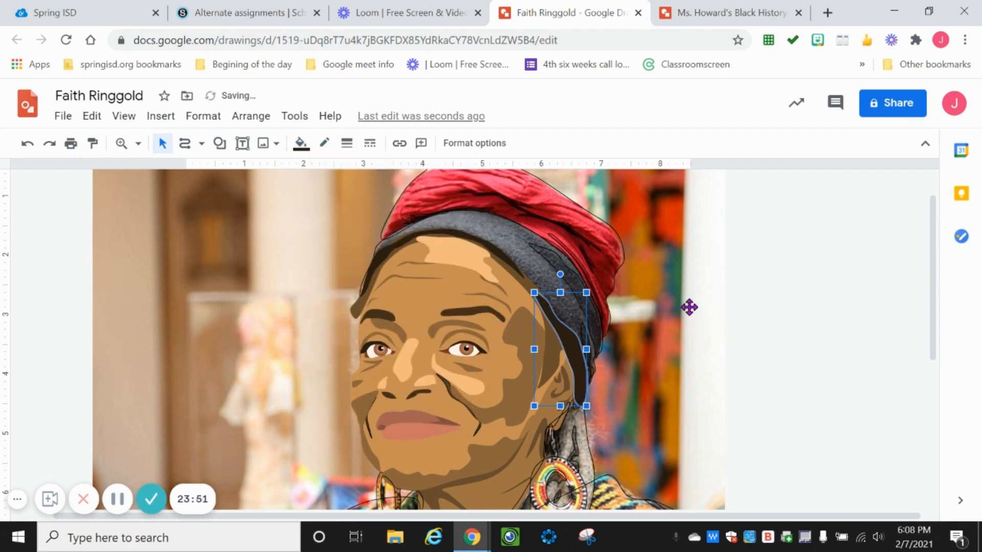
# Fill the main headband shape with dark gray and remove its outline
pyautogui.click(501, 233)
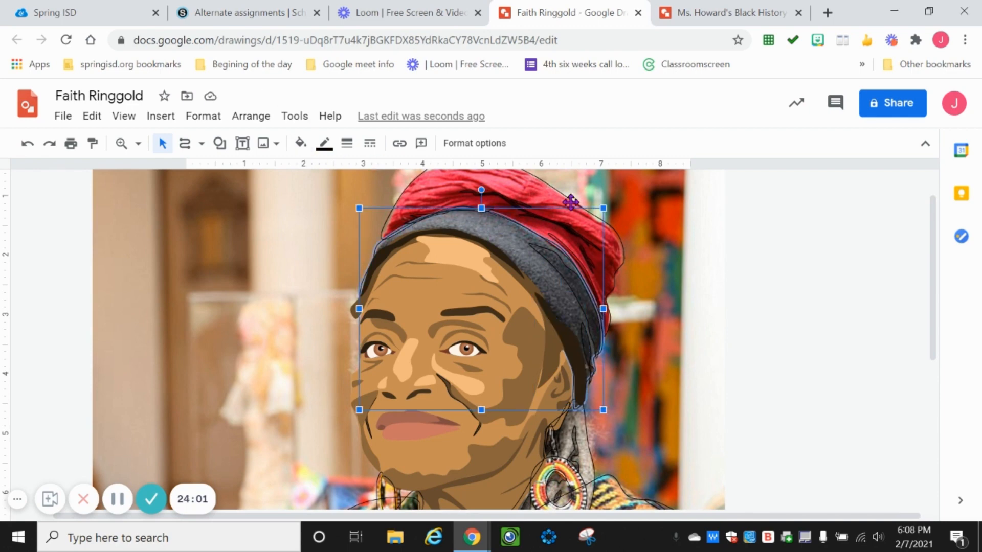
pyautogui.click(300, 143)
pyautogui.click(322, 220)
pyautogui.click(324, 143)
# Fill the fold shapes on the side of the gray headband with a custom dark brownish gray and remove their outlines
pyautogui.click(562, 271)
pyautogui.click(301, 143)
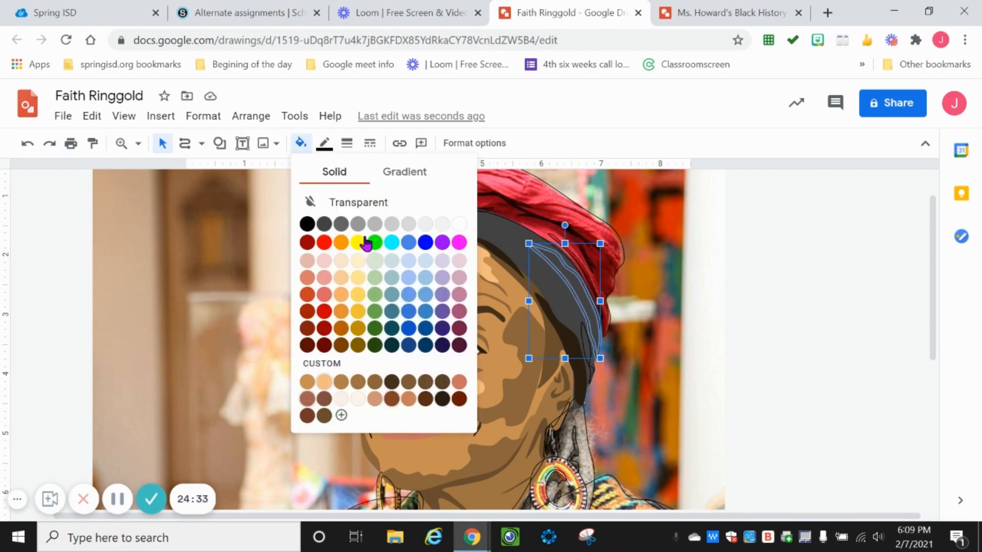
pyautogui.click(341, 415)
pyautogui.click(424, 299)
pyautogui.click(539, 434)
pyautogui.click(324, 143)
pyautogui.click(413, 198)
pyautogui.click(587, 353)
pyautogui.click(301, 143)
pyautogui.click(340, 415)
# Fill the large upper part of the head wrap with dark red
pyautogui.click(439, 189)
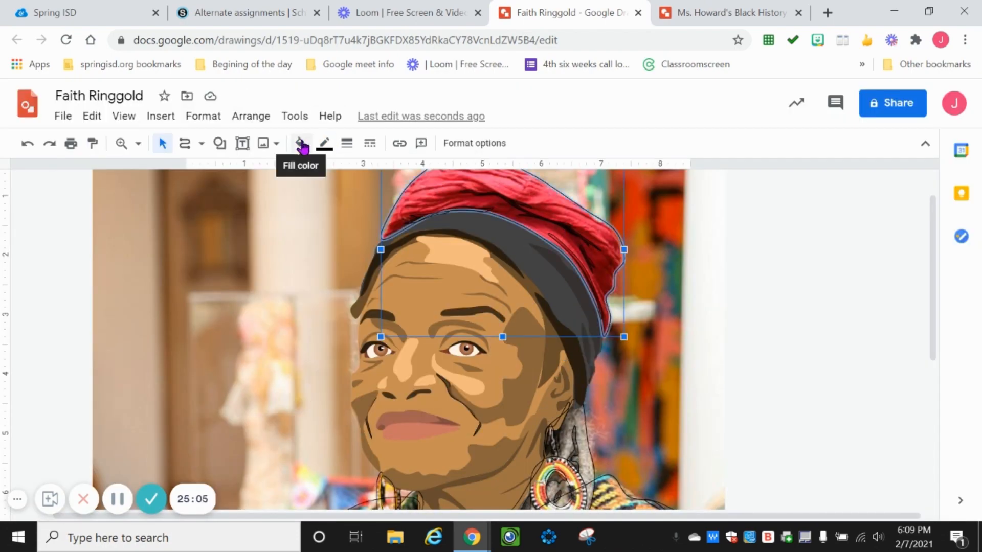
pyautogui.click(302, 145)
pyautogui.click(321, 319)
# Fill the fold shapes on the red head wrap with a custom darker red and remove their outlines
pyautogui.click(484, 209)
pyautogui.keyDown('shift'); pyautogui.click(575, 259); pyautogui.keyUp('shift')
pyautogui.click(301, 143)
pyautogui.click(341, 415)
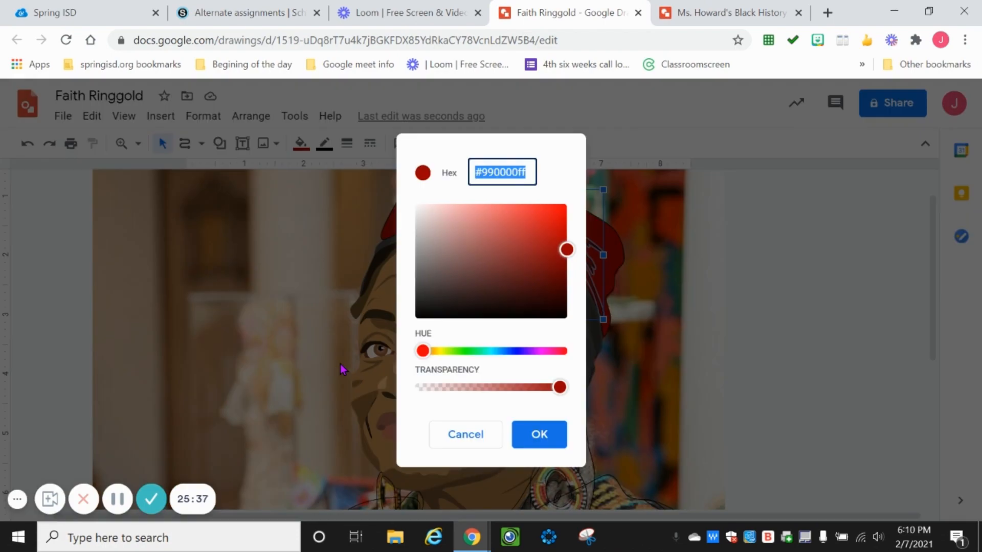
pyautogui.click(539, 434)
pyautogui.click(409, 185)
pyautogui.click(425, 189)
pyautogui.click(324, 143)
pyautogui.click(352, 393)
pyautogui.press('Escape')
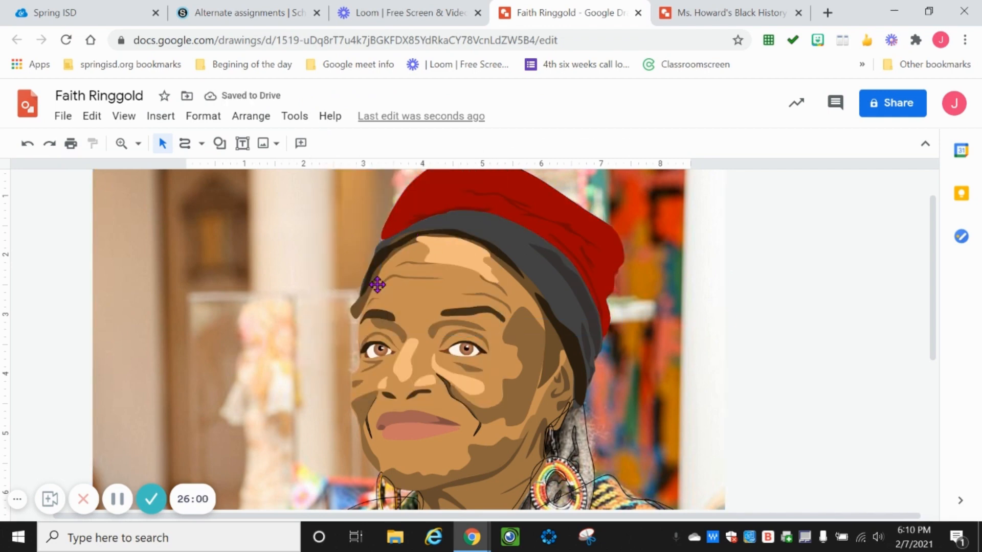
# Reshape the brown forehead shadow by lowering two points of its upper edge so they sit within the dark hairline shape
pyautogui.scroll(-3, 545, 332)
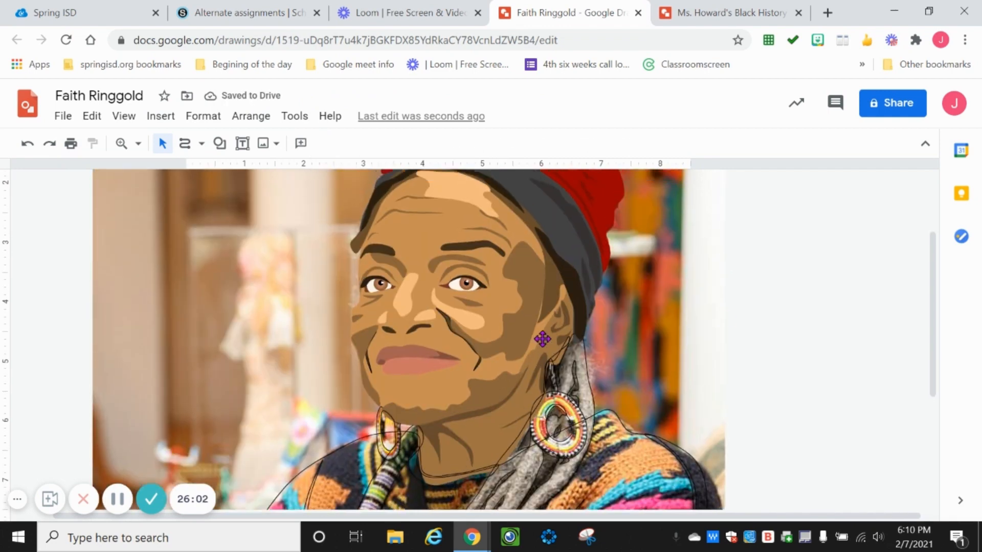
pyautogui.scroll(5, 511, 327)
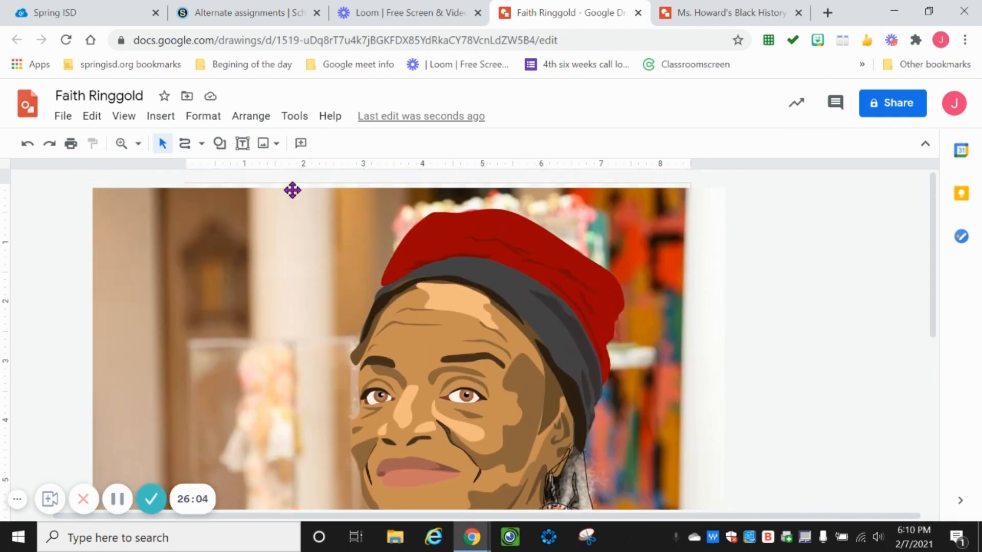
pyautogui.click(121, 144)
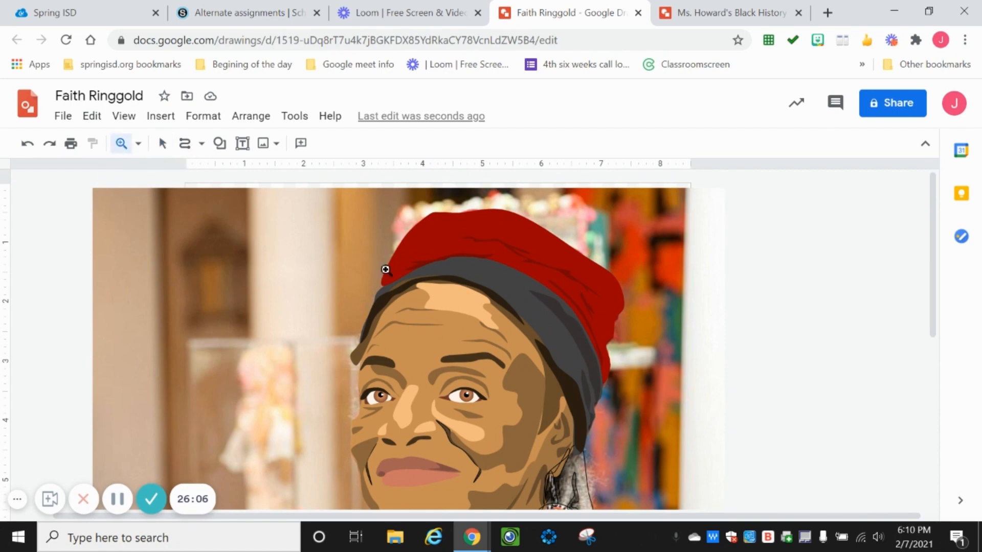
pyautogui.click(404, 278)
pyautogui.click(462, 278)
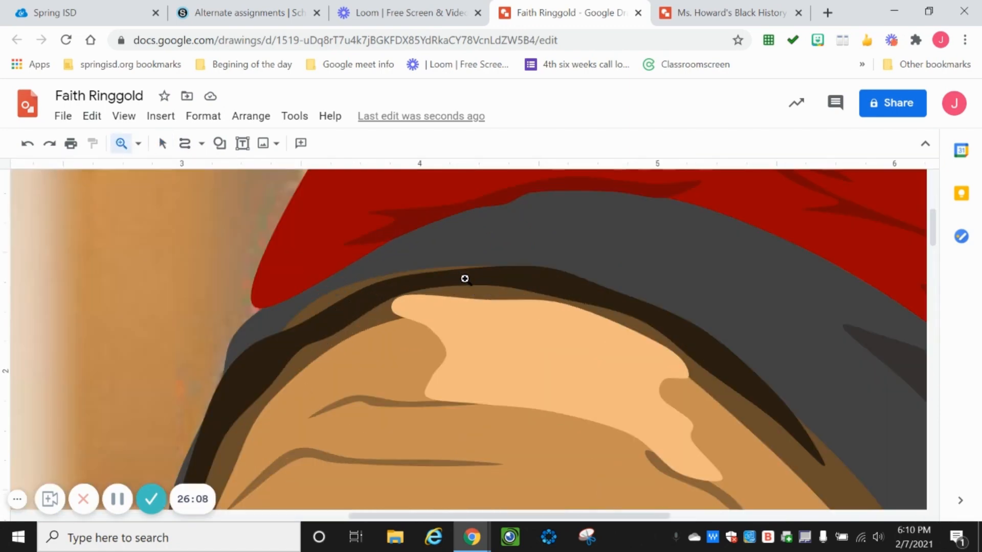
pyautogui.click(163, 144)
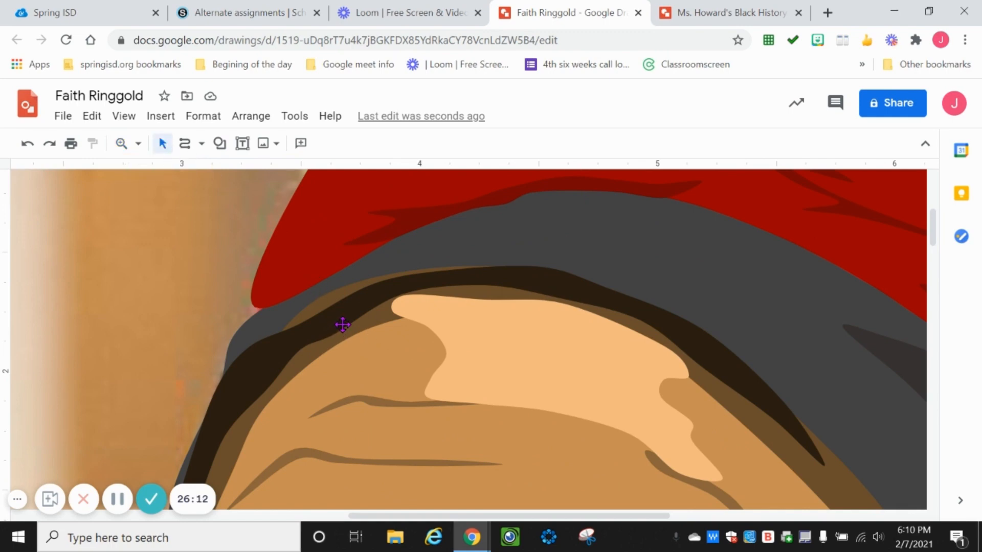
pyautogui.click(317, 303)
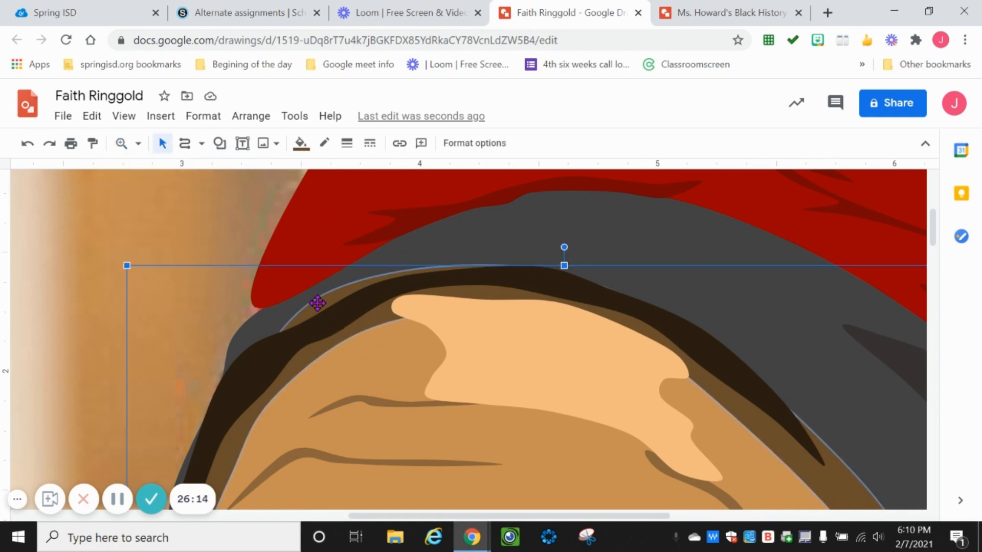
pyautogui.doubleClick(321, 310)
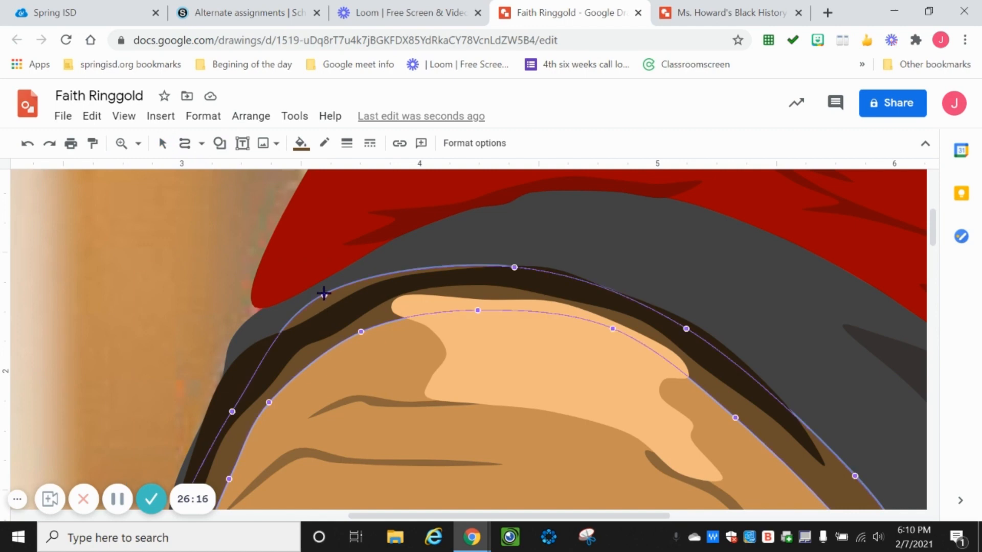
pyautogui.moveTo(324, 293); pyautogui.dragTo(331, 312)
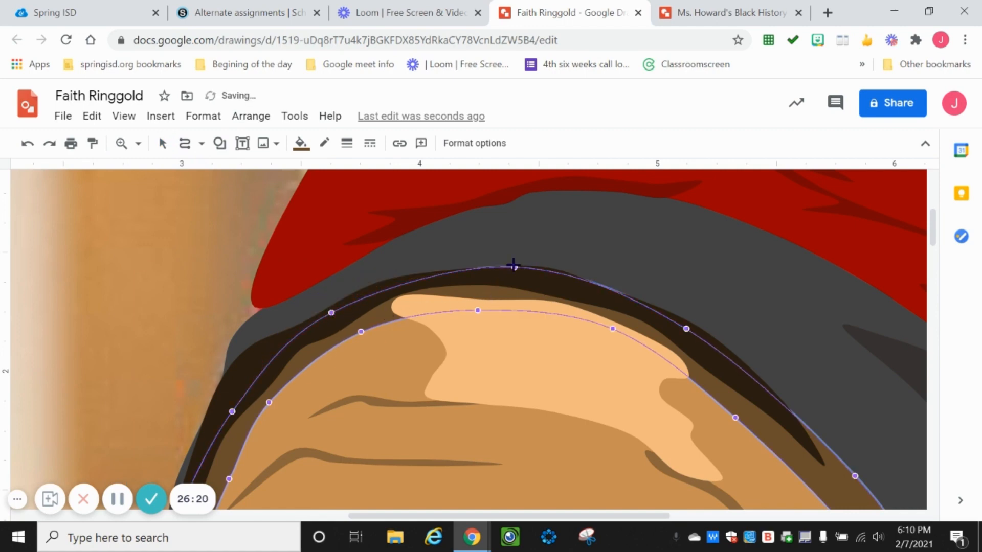
pyautogui.moveTo(514, 267); pyautogui.dragTo(513, 271)
pyautogui.click(175, 284)
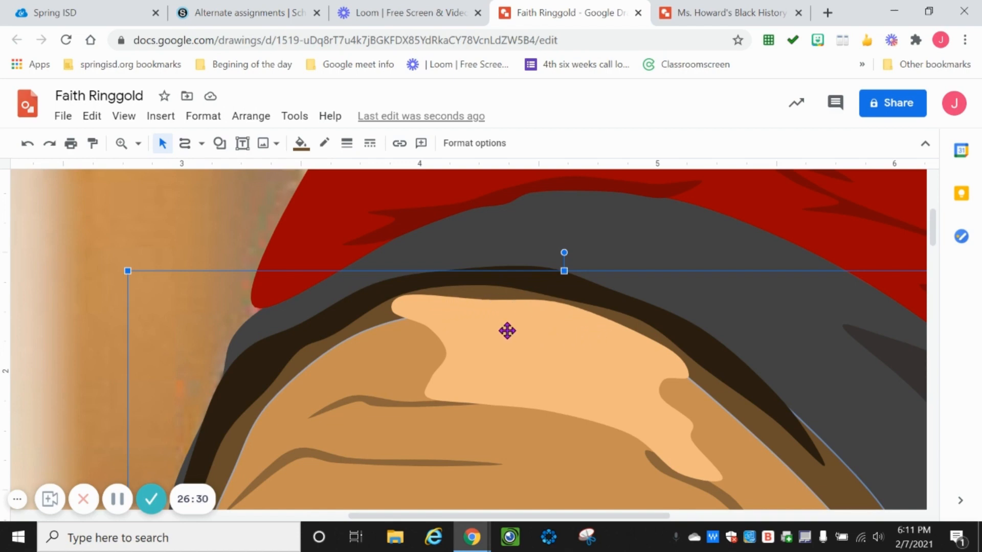
pyautogui.click(235, 195)
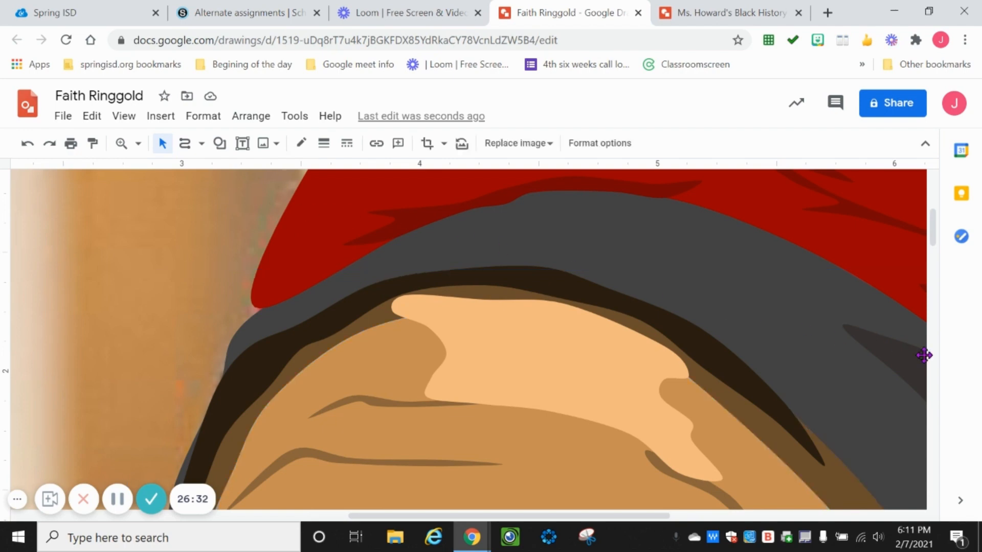
# Move the pointed end of the dark hairline shape and the tip of the dark shape below it outward to the headband's edge
pyautogui.scroll(-3, 781, 402)
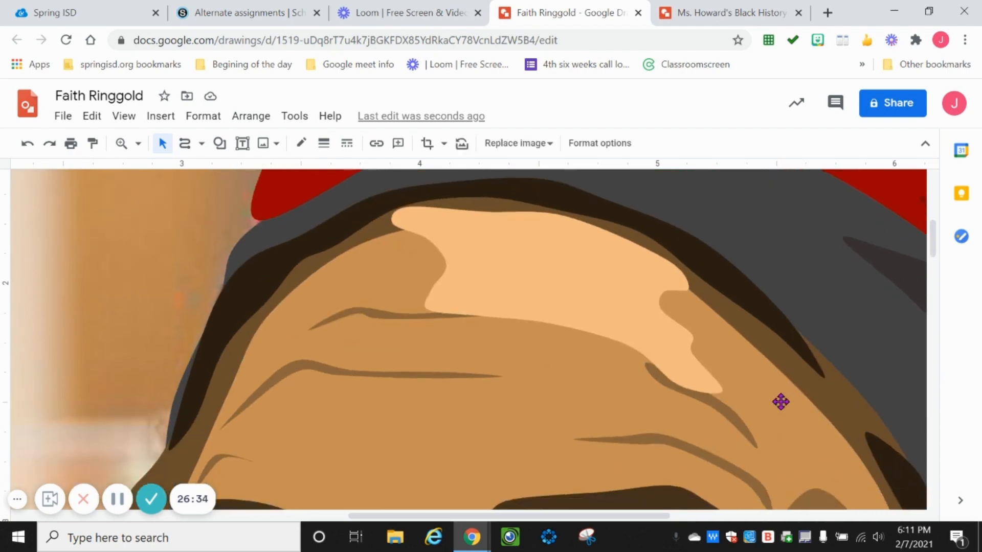
pyautogui.click(794, 351)
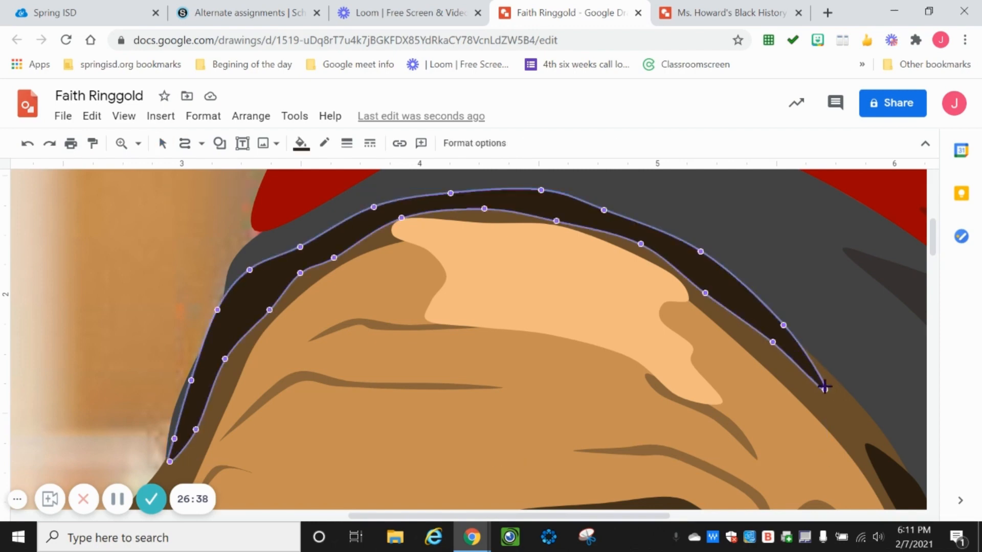
pyautogui.moveTo(824, 387); pyautogui.dragTo(837, 383)
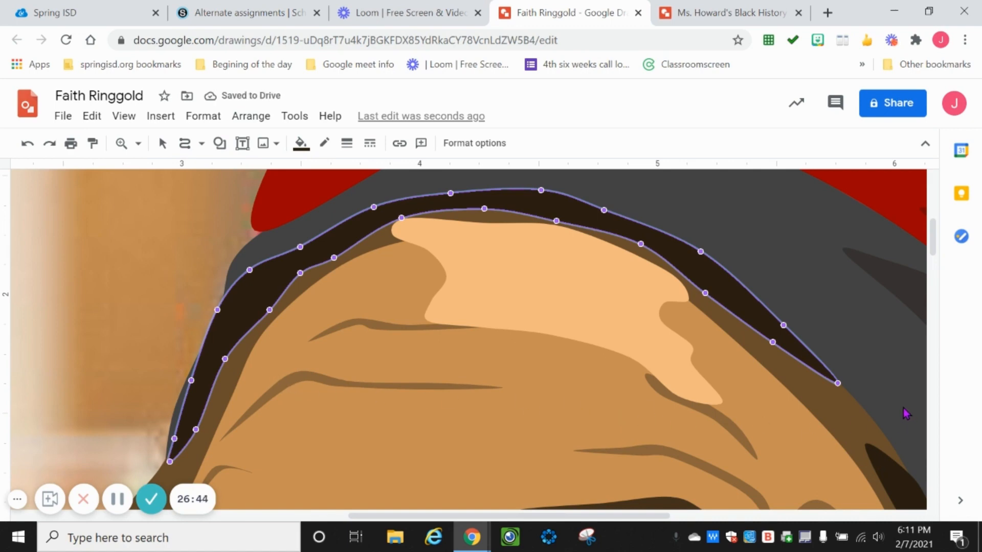
pyautogui.press('Escape')
pyautogui.doubleClick(892, 468)
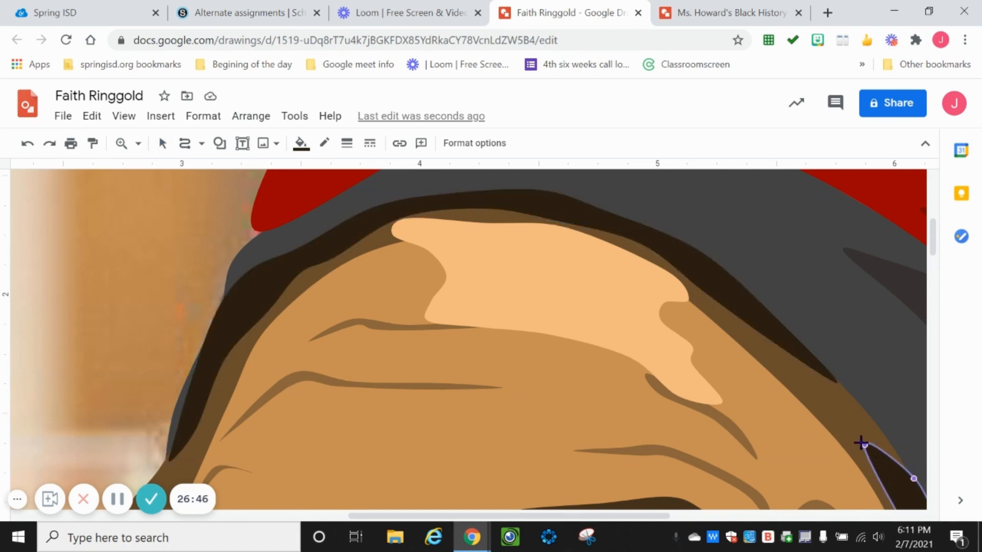
pyautogui.moveTo(864, 443); pyautogui.dragTo(881, 434)
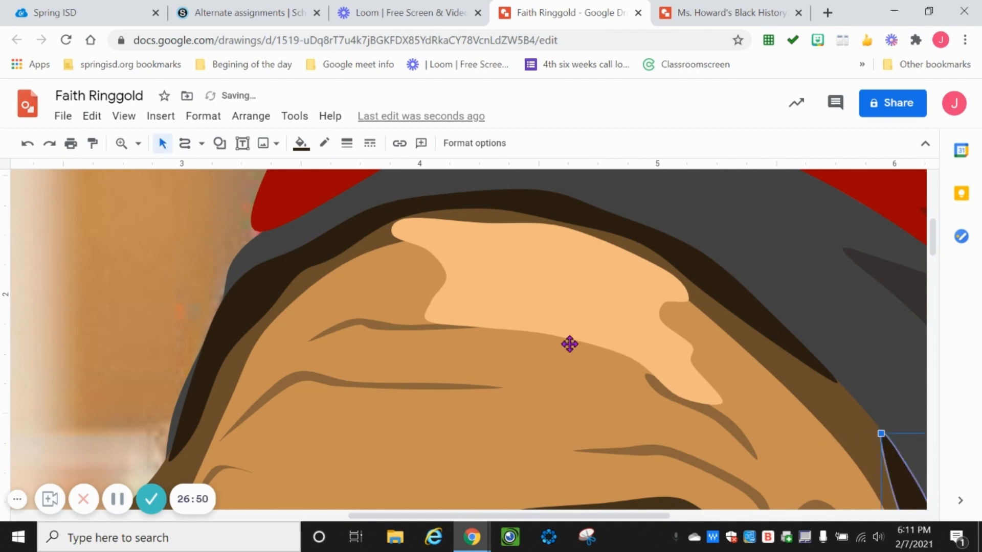
pyautogui.click(232, 203)
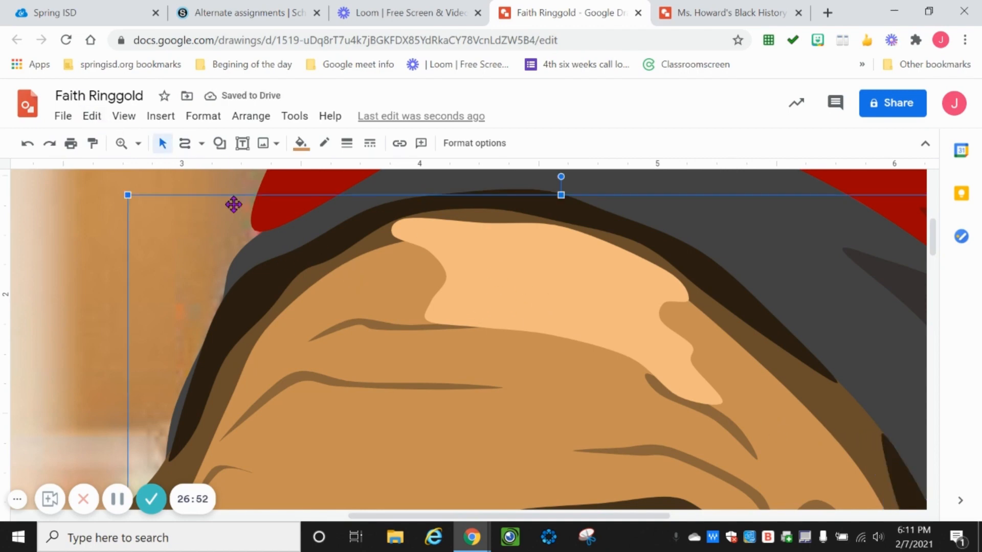
# Move the reference photo off the canvas beside the portrait to inspect the colored shapes on their own
pyautogui.click(123, 145)
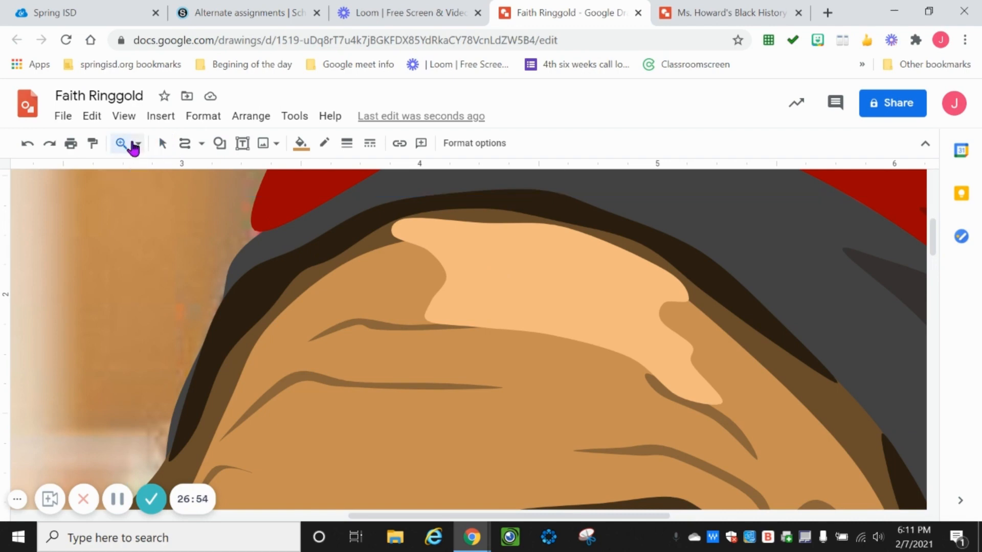
pyautogui.click(137, 144)
pyautogui.click(159, 172)
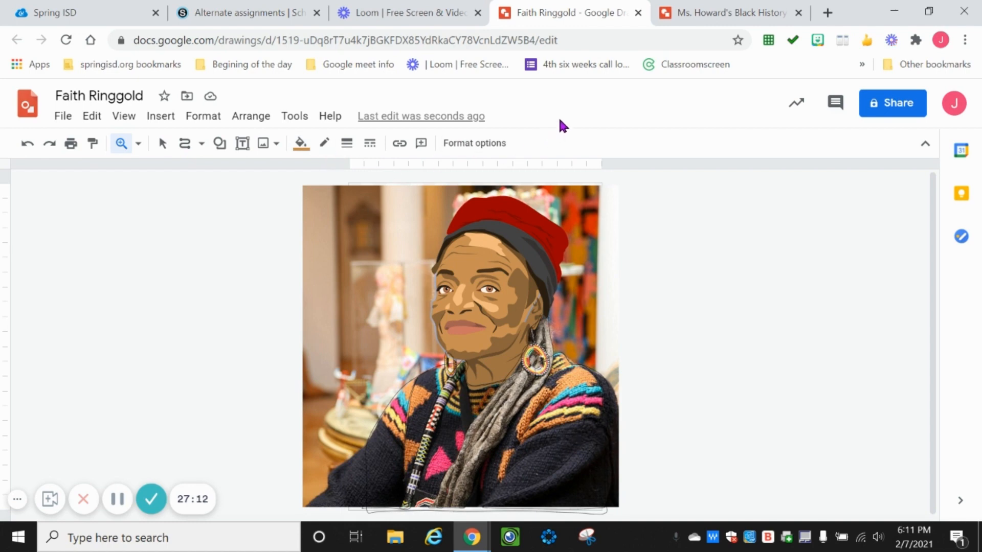
pyautogui.click(162, 143)
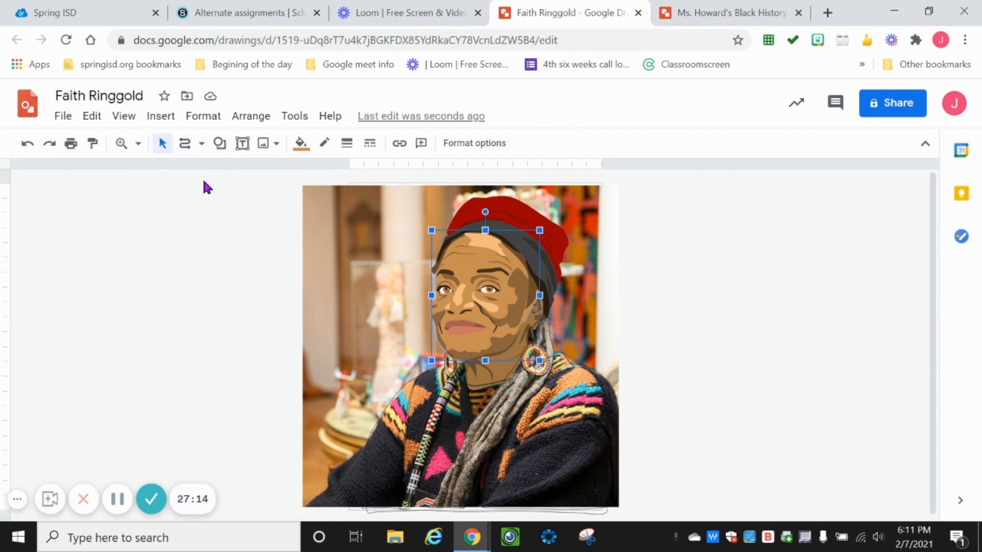
pyautogui.click(374, 260)
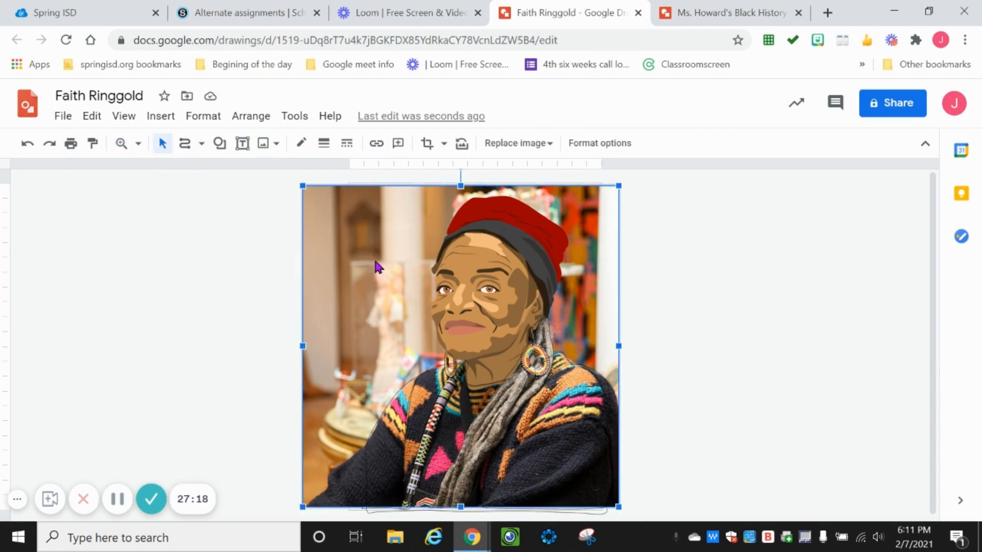
pyautogui.moveTo(375, 261); pyautogui.dragTo(95, 249)
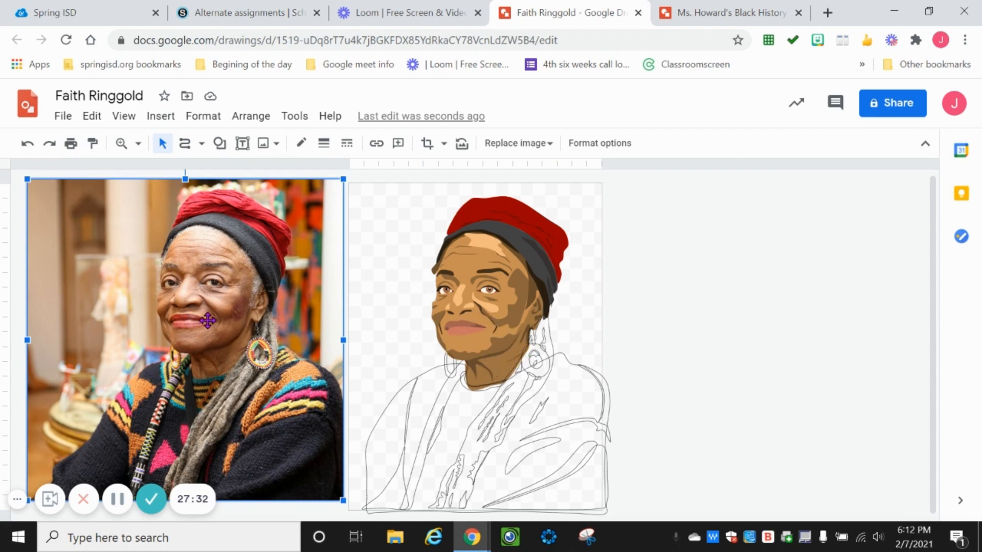
# Undo the reference photo moves to restore it behind the portrait, and deselect it
pyautogui.click(50, 146)
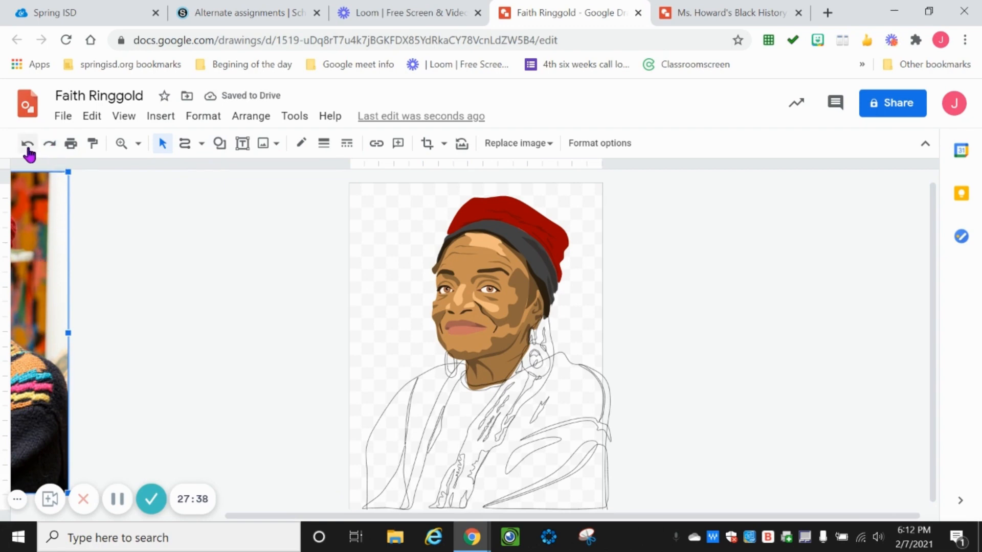
pyautogui.click(28, 150)
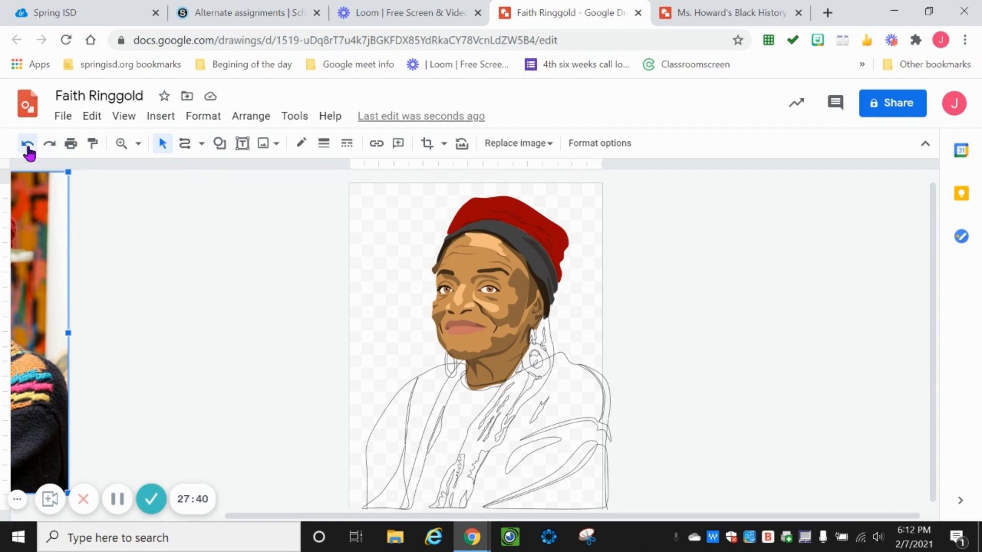
pyautogui.click(28, 150)
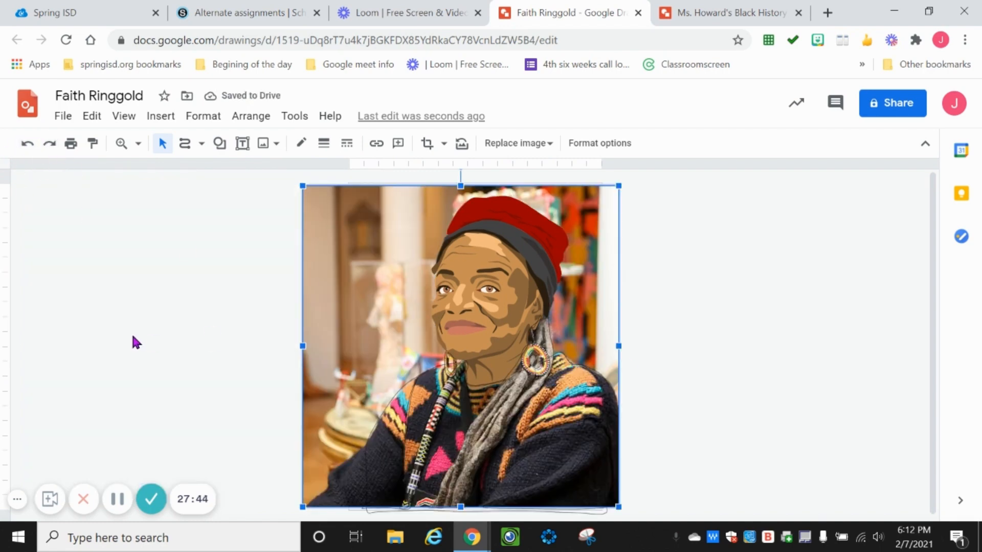
pyautogui.click(152, 314)
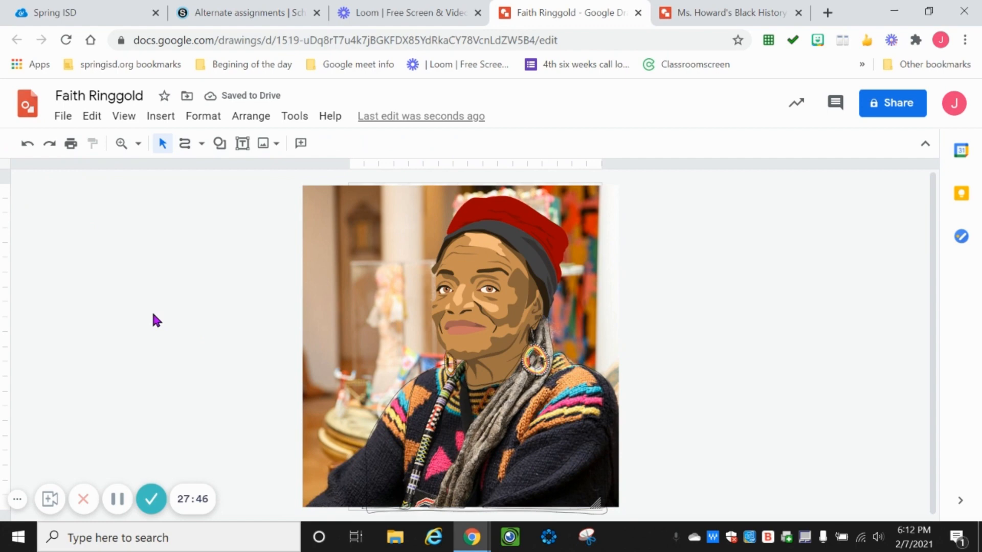